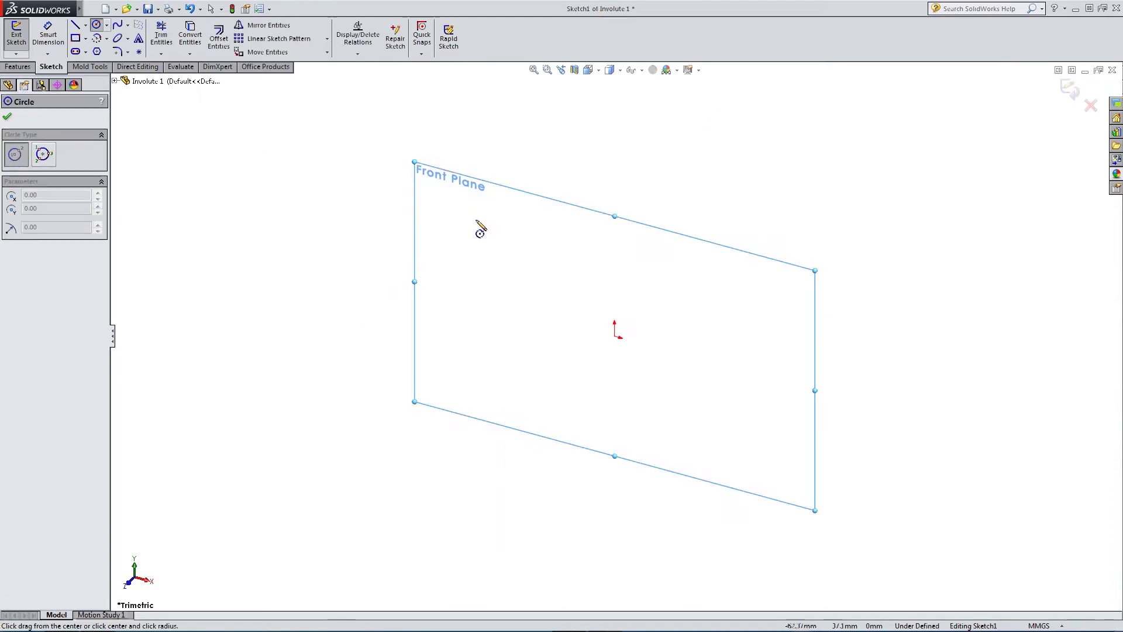
Draw a circle centred on the origin and view the sketch plane Normal To
left_click_drag(614, 336, 675, 278)
left_click(588, 70)
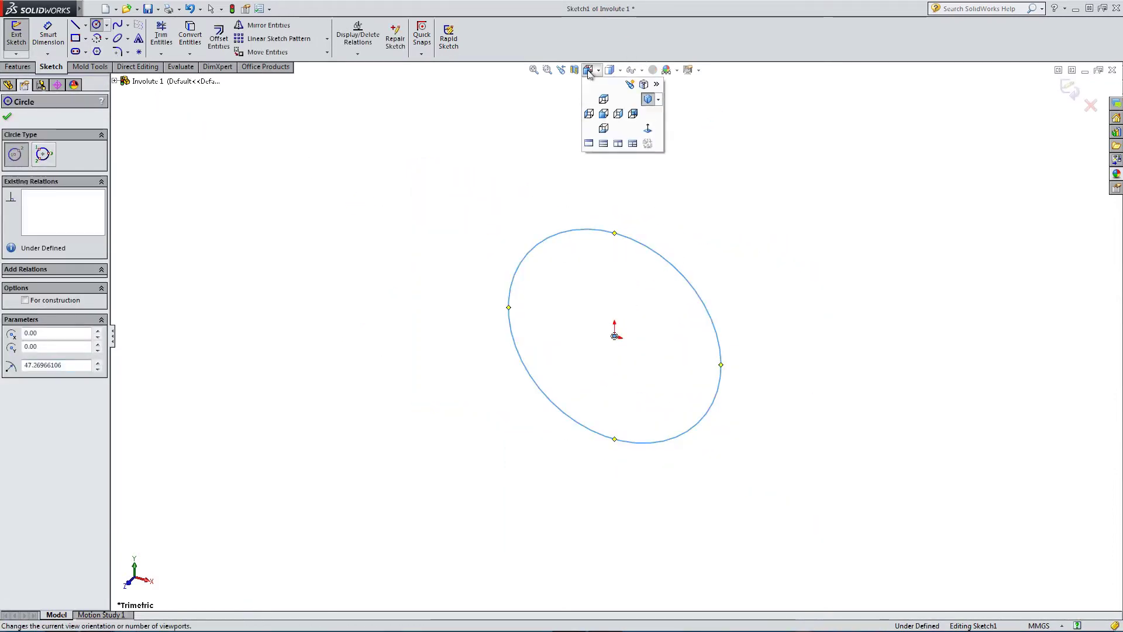
left_click(611, 124)
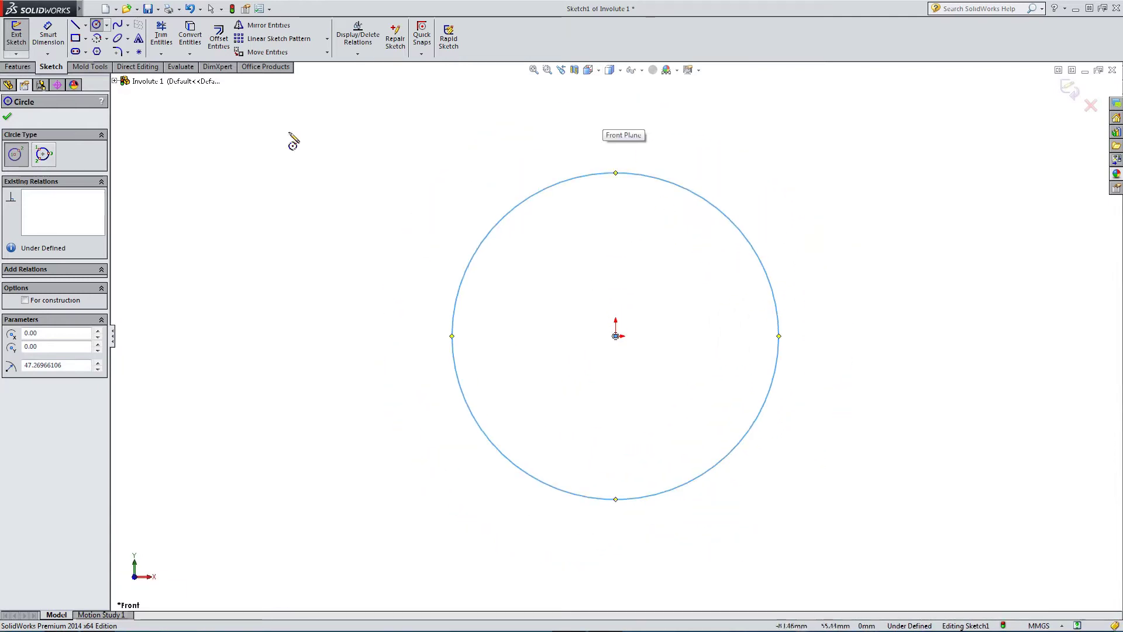
Give the circle a diameter dimension of 100
left_click(48, 35)
left_click(522, 213)
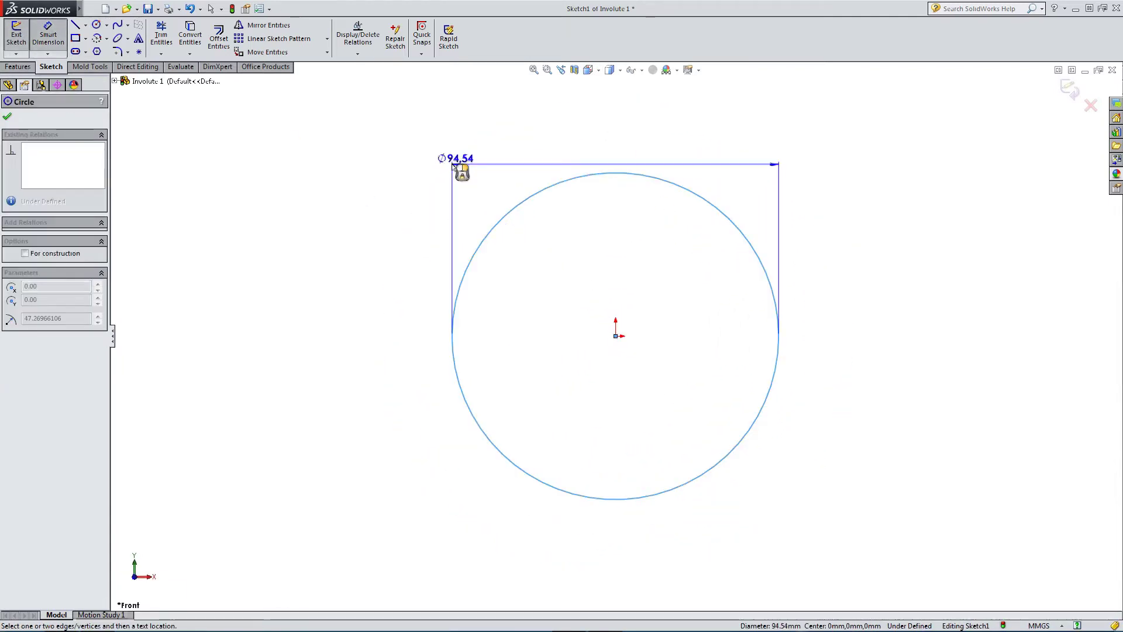
left_click(386, 168)
type("100")
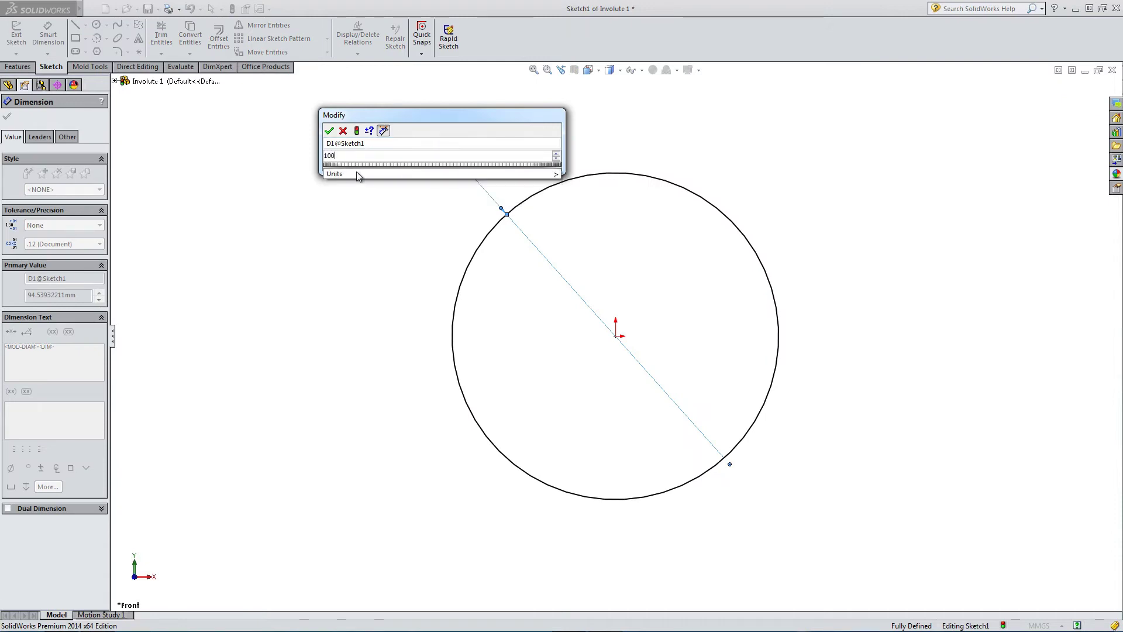
key("Return")
key("Escape")
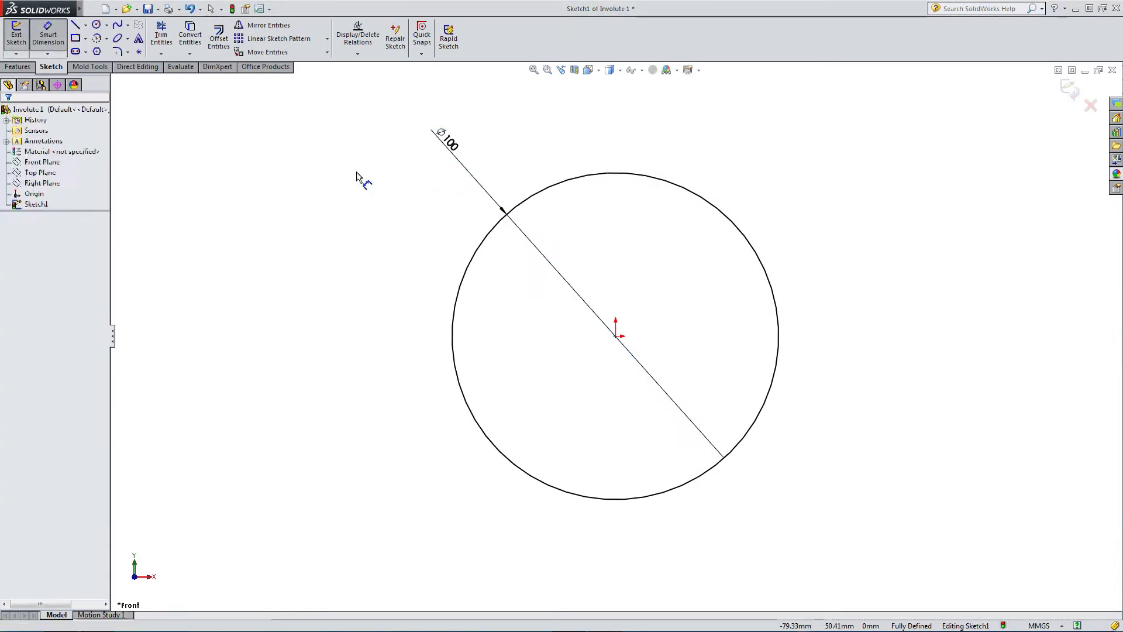
key("f")
scroll(697, 279, "down", 2)
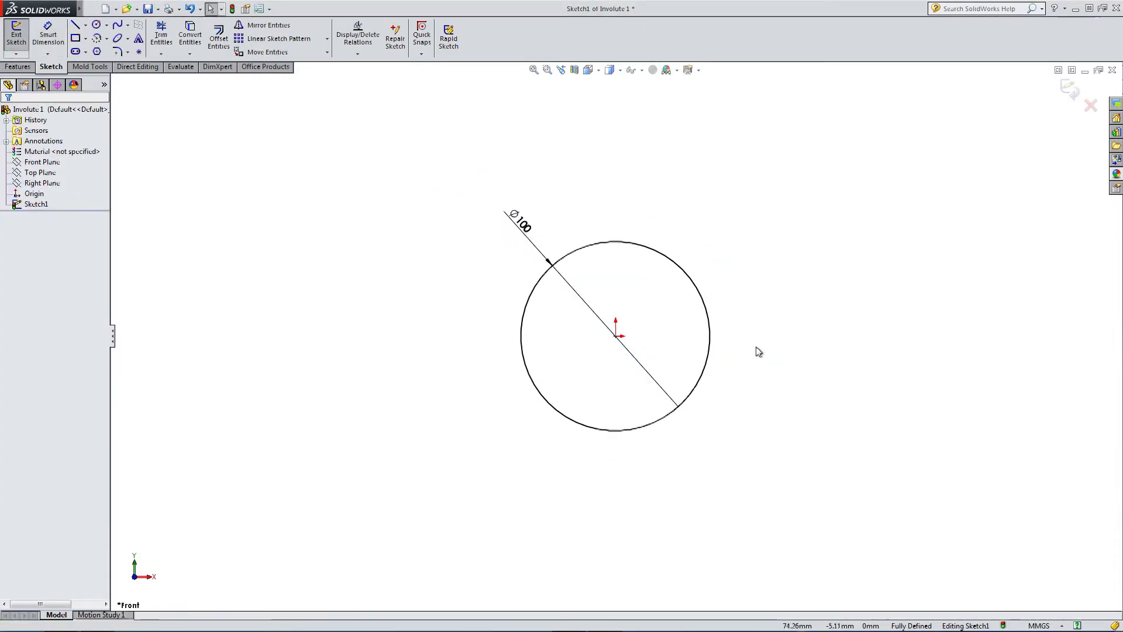
scroll(756, 351, "up", 1)
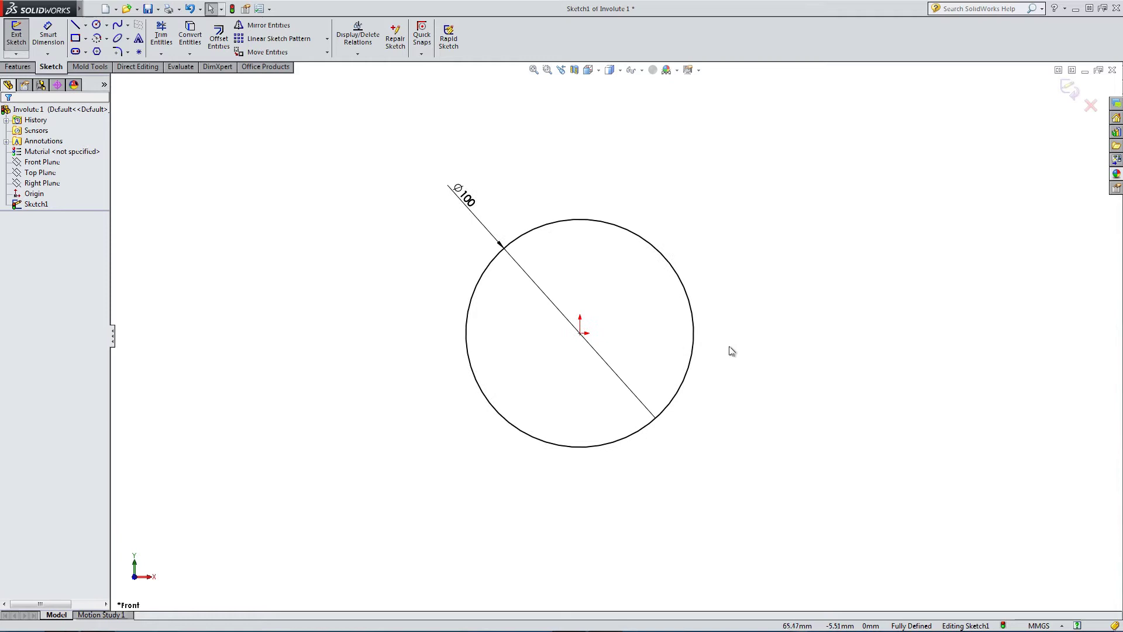
Draw a vertical line from the circle's centre to its top point
left_click(75, 24)
left_click(580, 334)
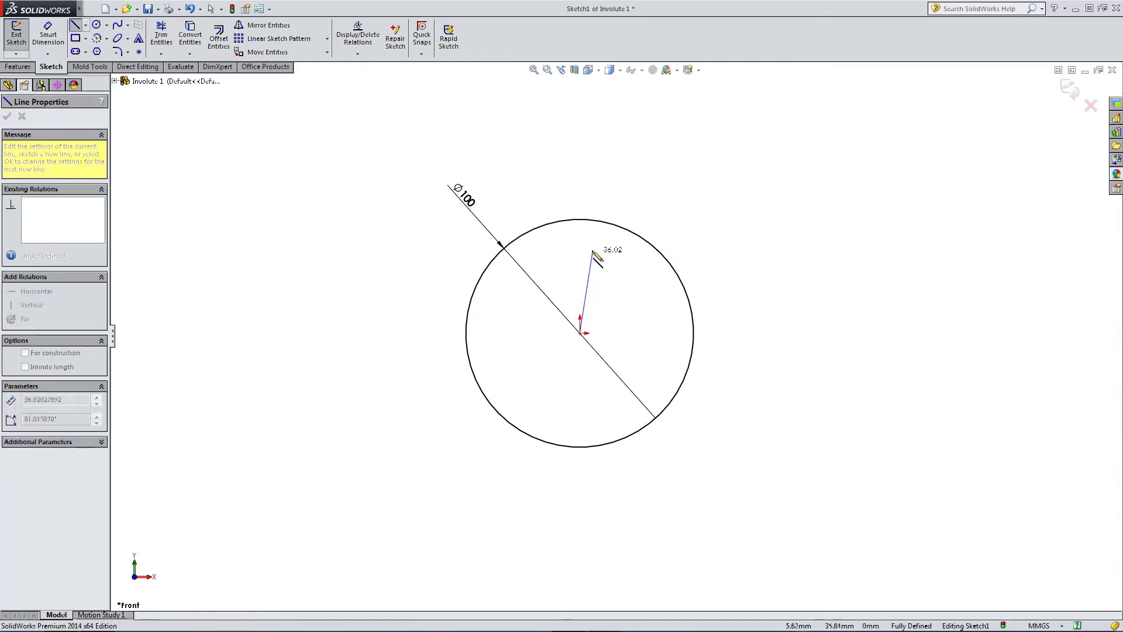
left_click(581, 227)
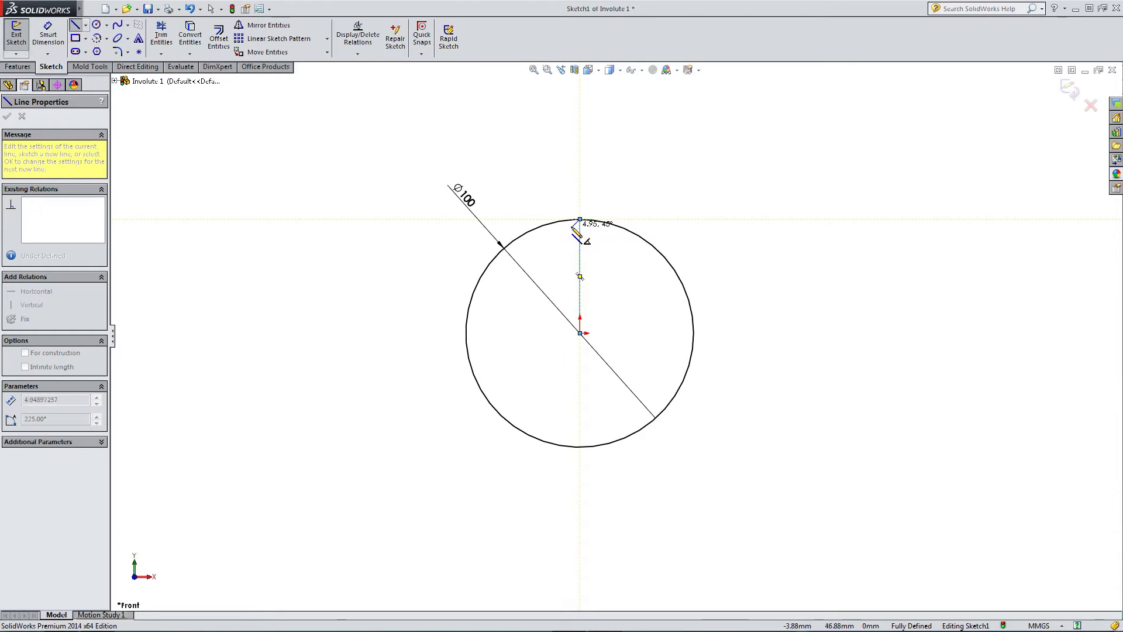
key("Escape")
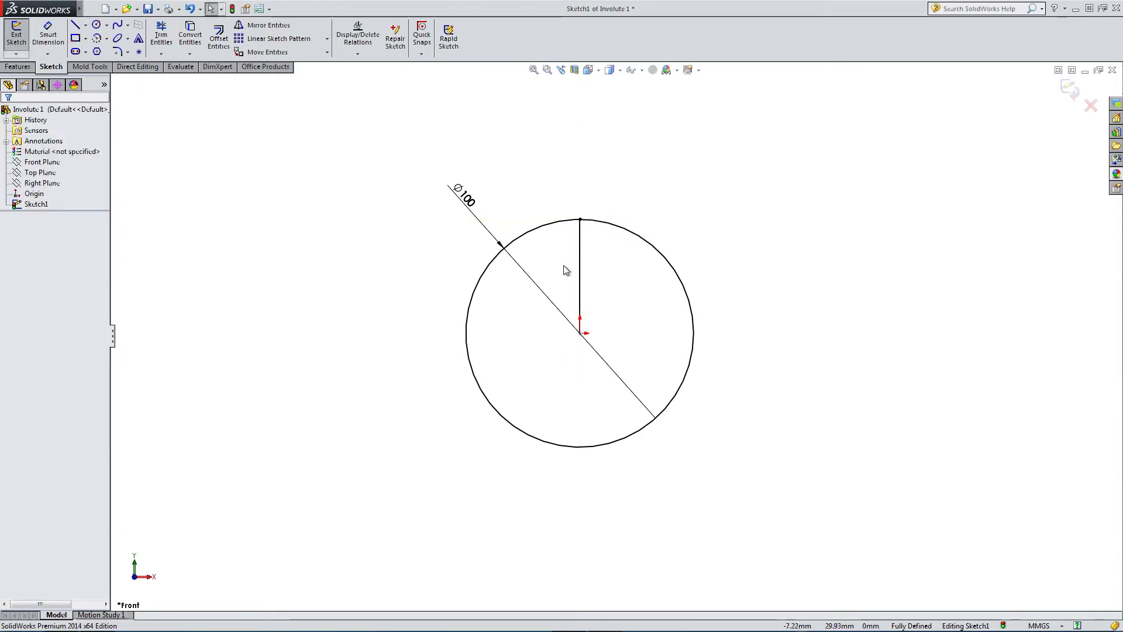
Circular-pattern the vertical line around the centre with 8 instances
left_click(327, 38)
left_click(272, 62)
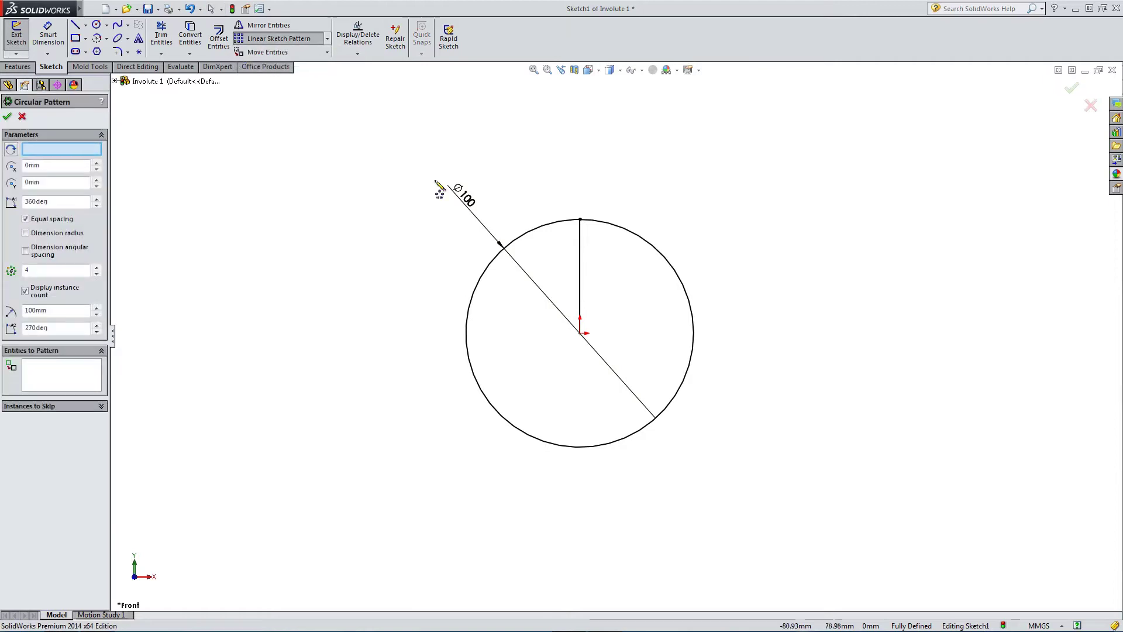
left_click(580, 282)
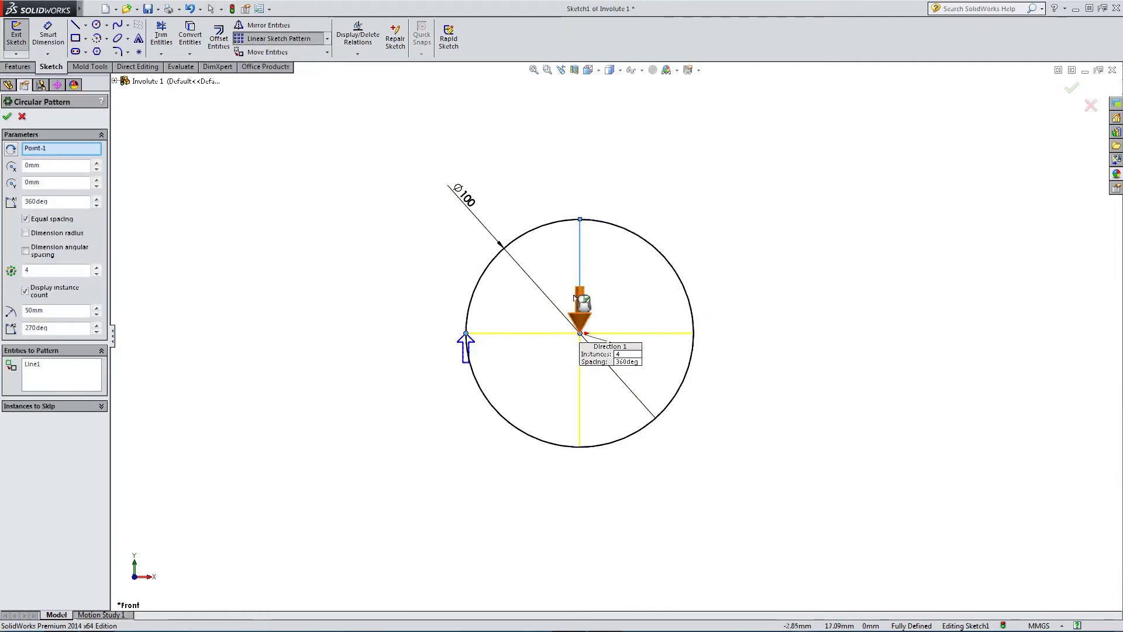
double_click(56, 270)
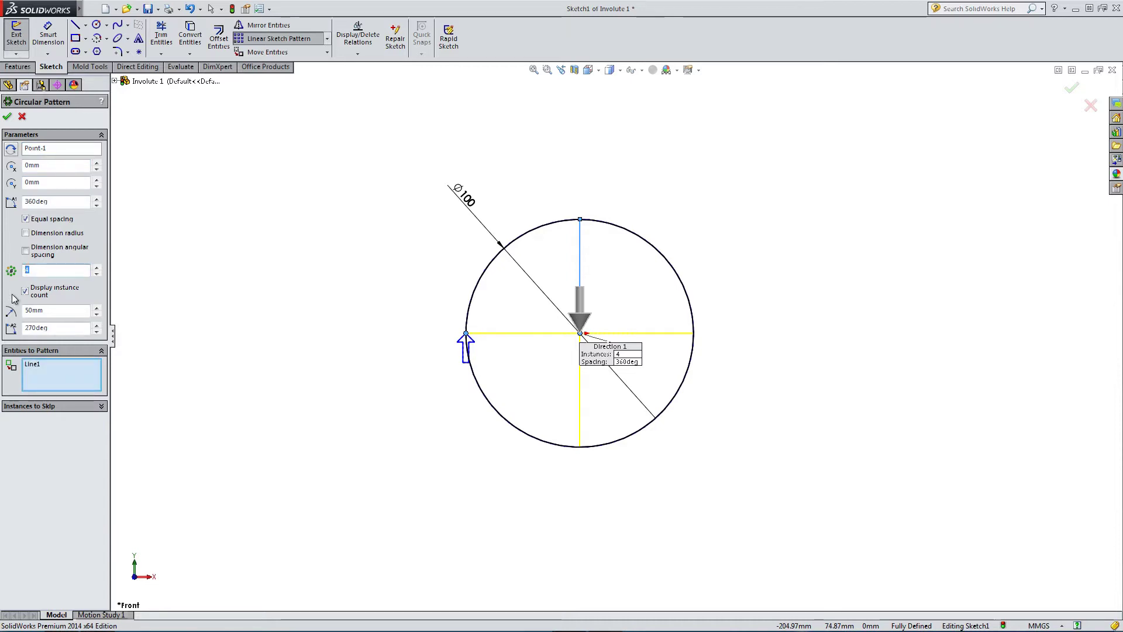
type("8")
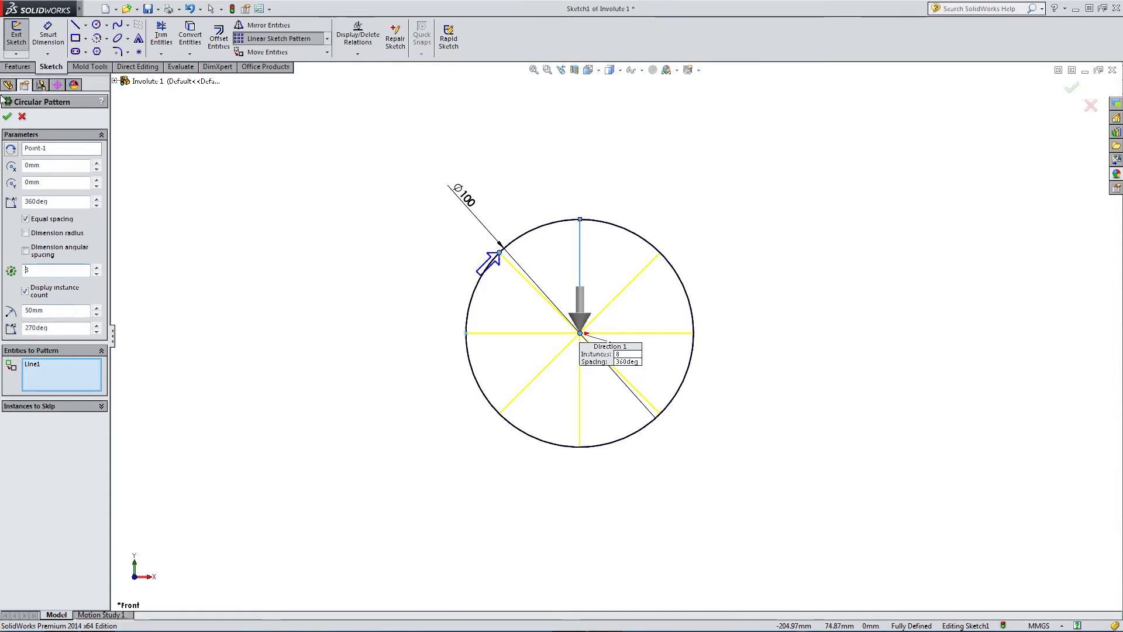
left_click(7, 116)
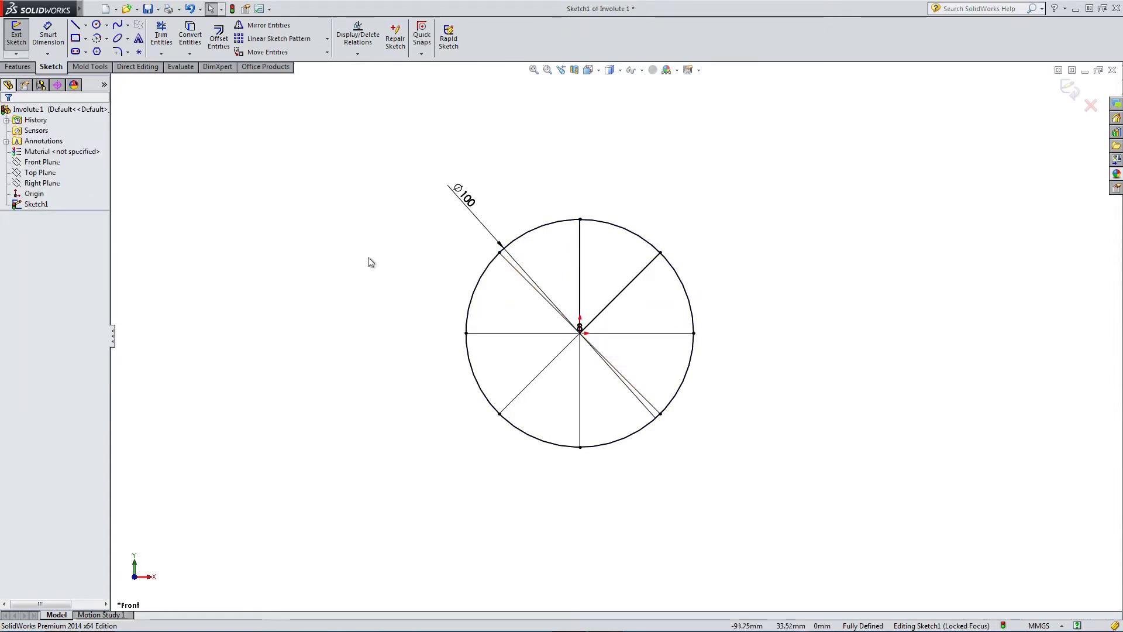
Move the Ø100 dimension to the lower left of the circle
left_click_drag(471, 227, 343, 298)
left_click(592, 330)
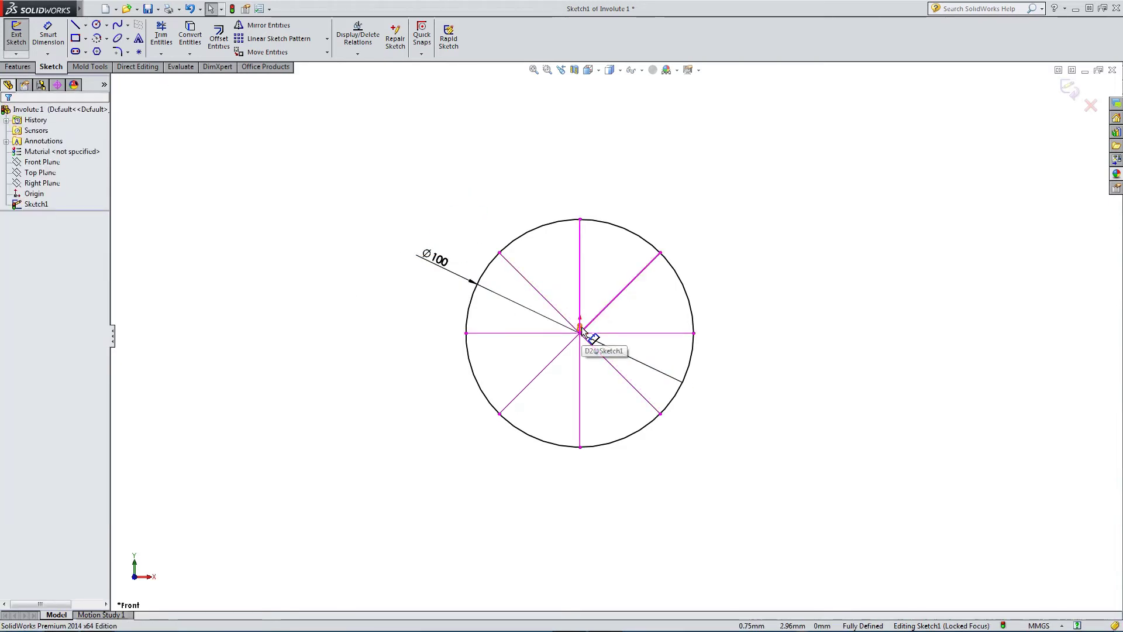
left_click(417, 398)
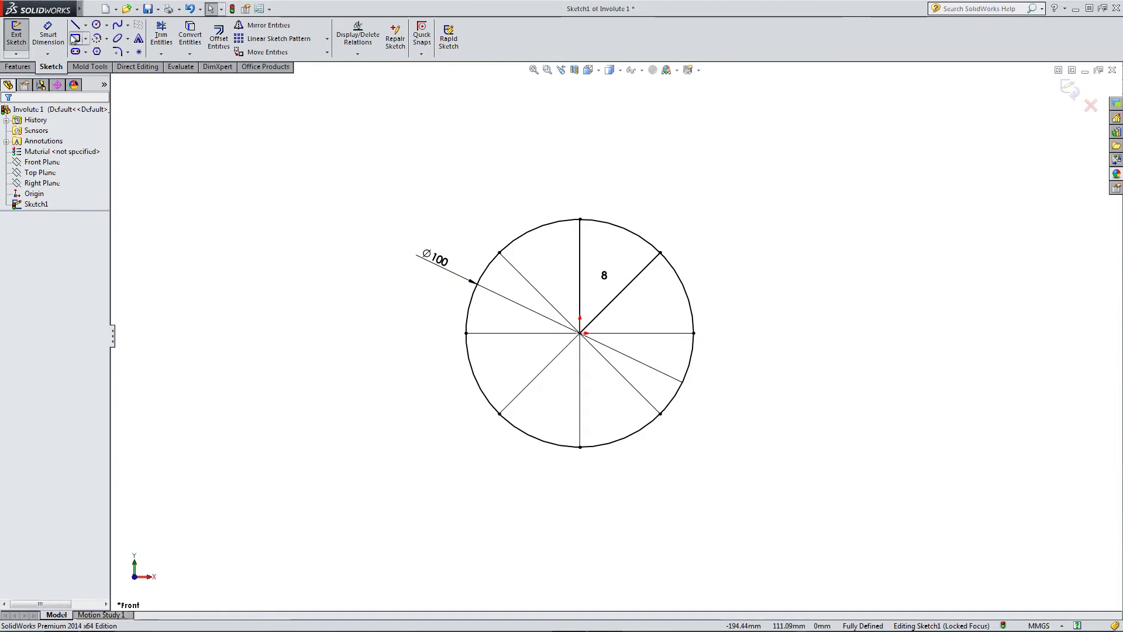
Draw a horizontal line rightward from the circle's bottom point
left_click(76, 26)
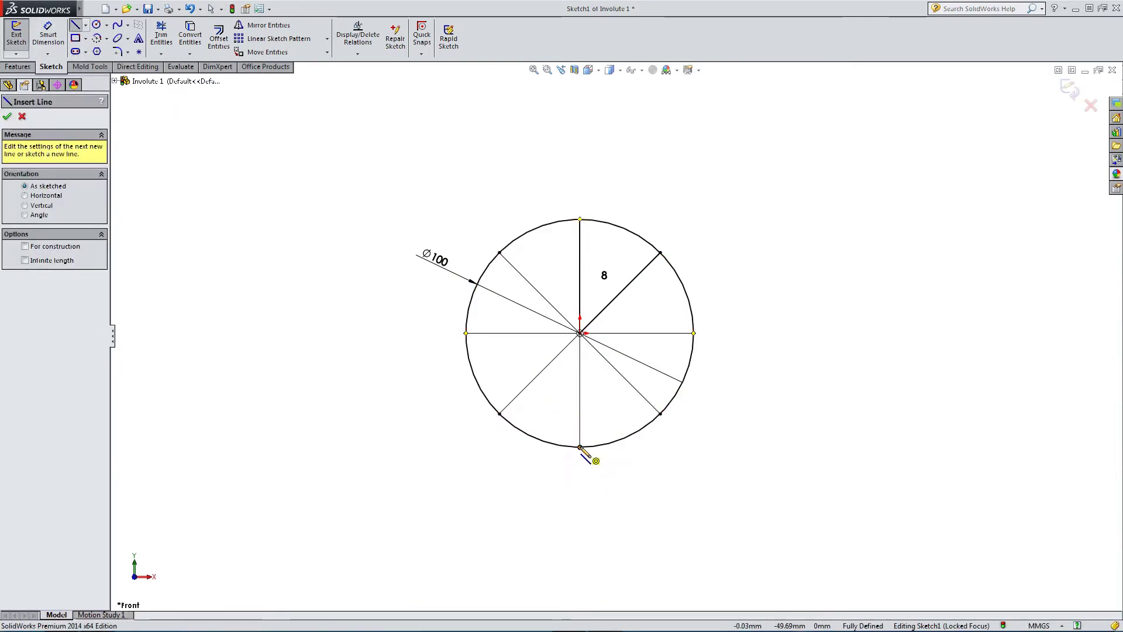
left_click(579, 446)
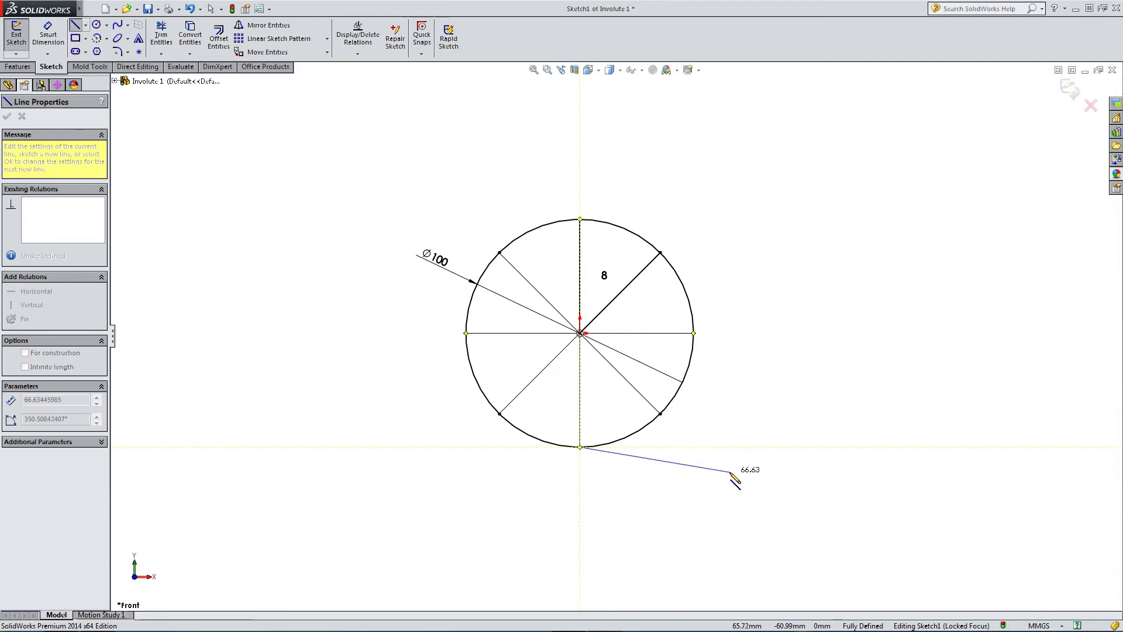
left_click(808, 448)
key("Escape")
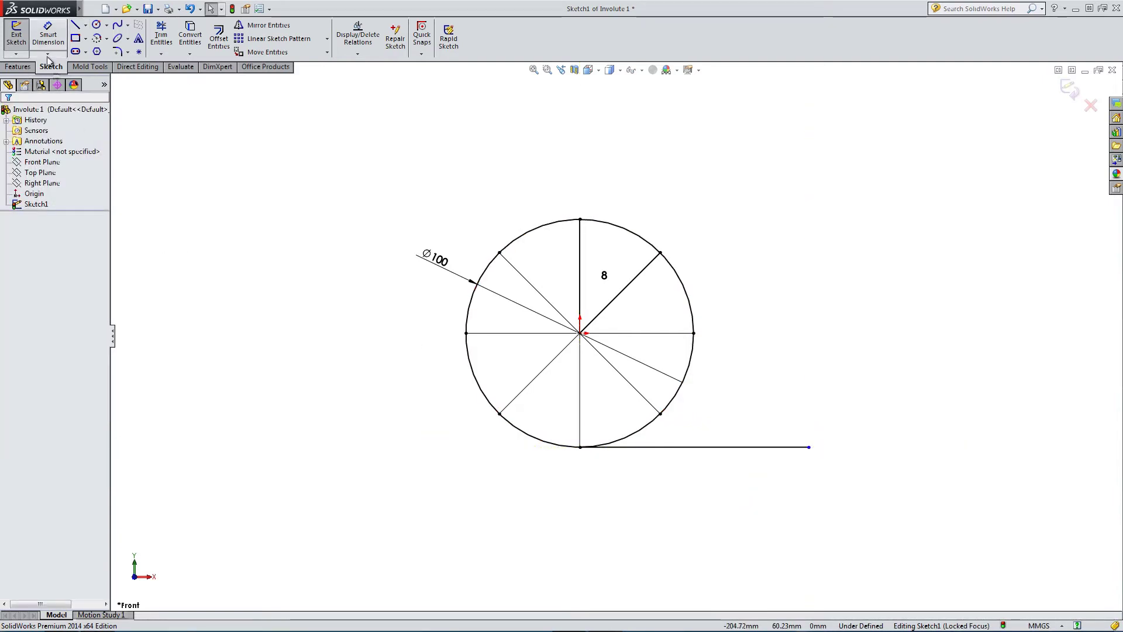
Dimension the horizontal line with the equation D1@Sketch1*pi, making it 314.16
left_click(47, 26)
left_click(757, 448)
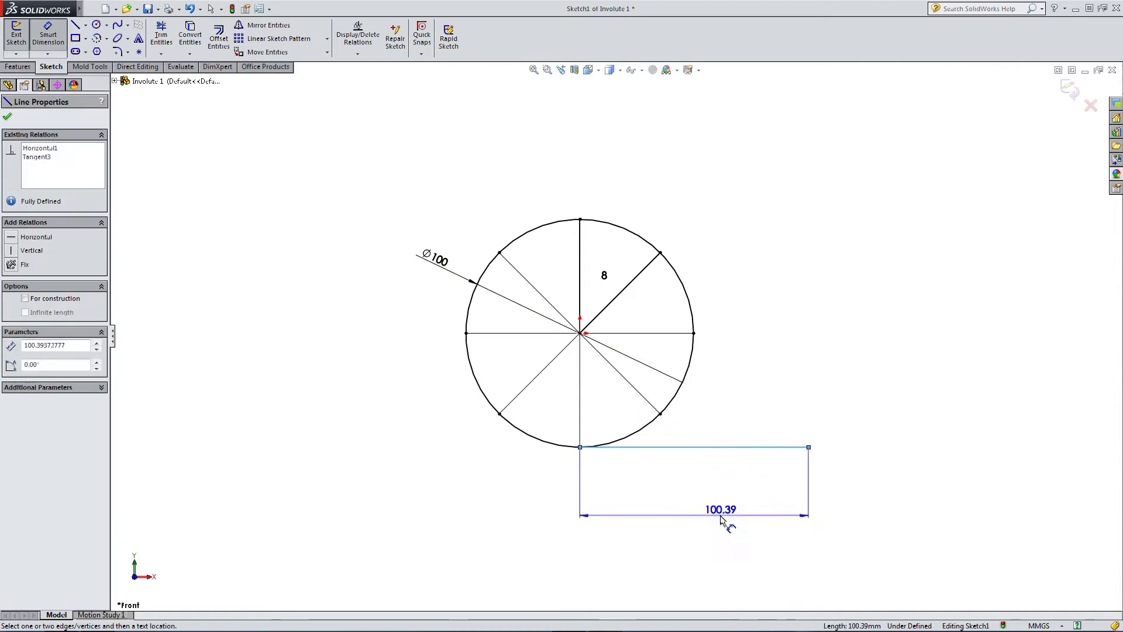
left_click(725, 527)
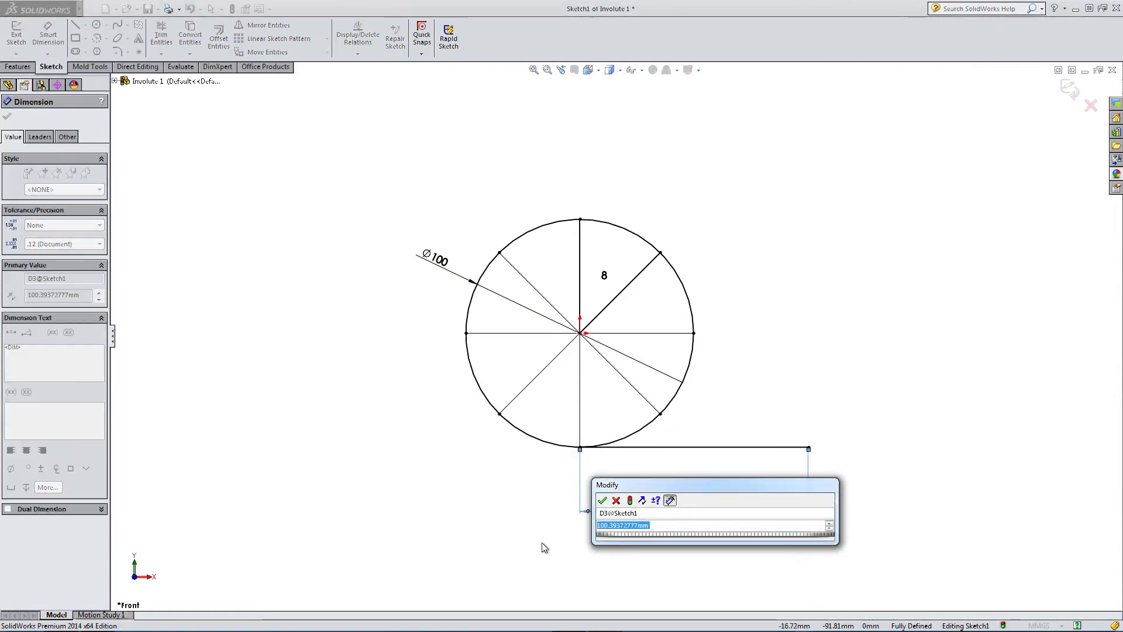
type("=")
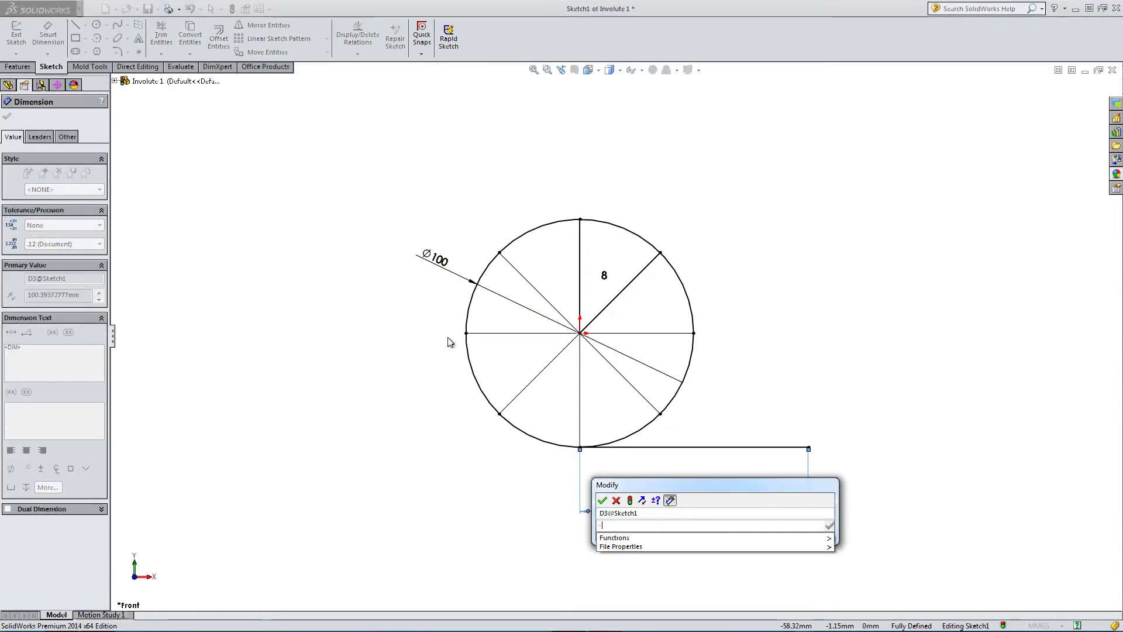
left_click(444, 269)
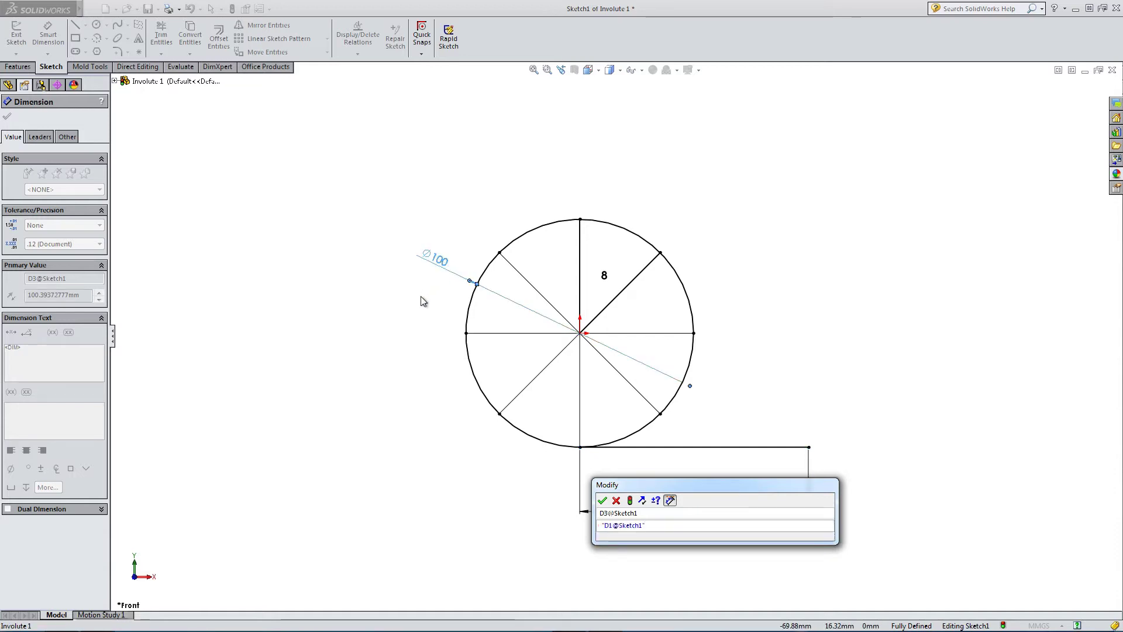
type("*")
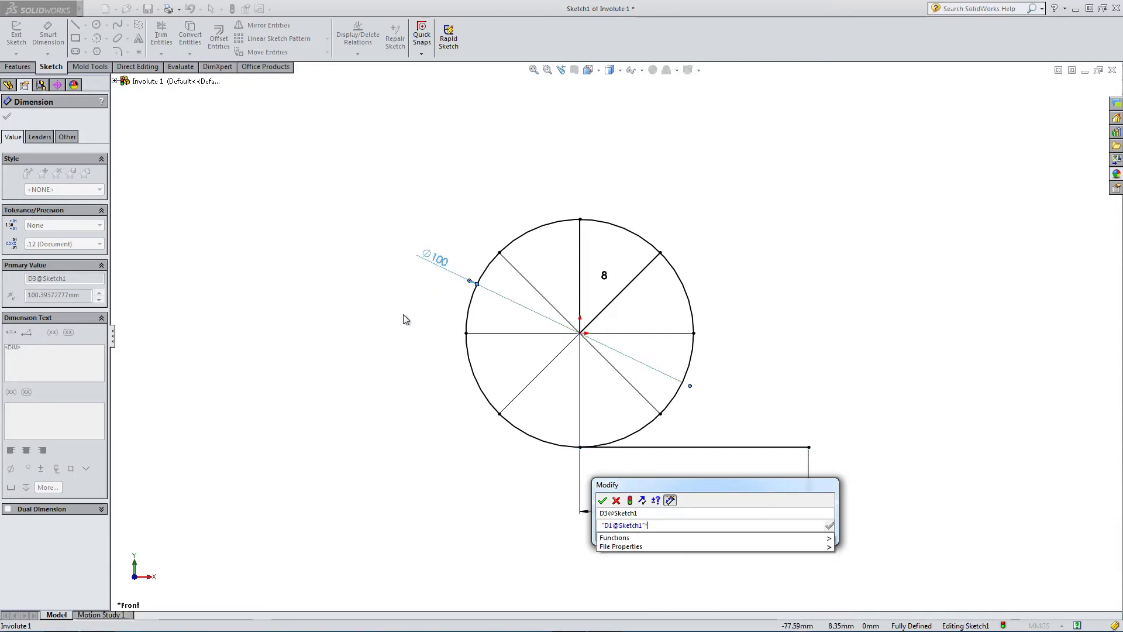
type("p")
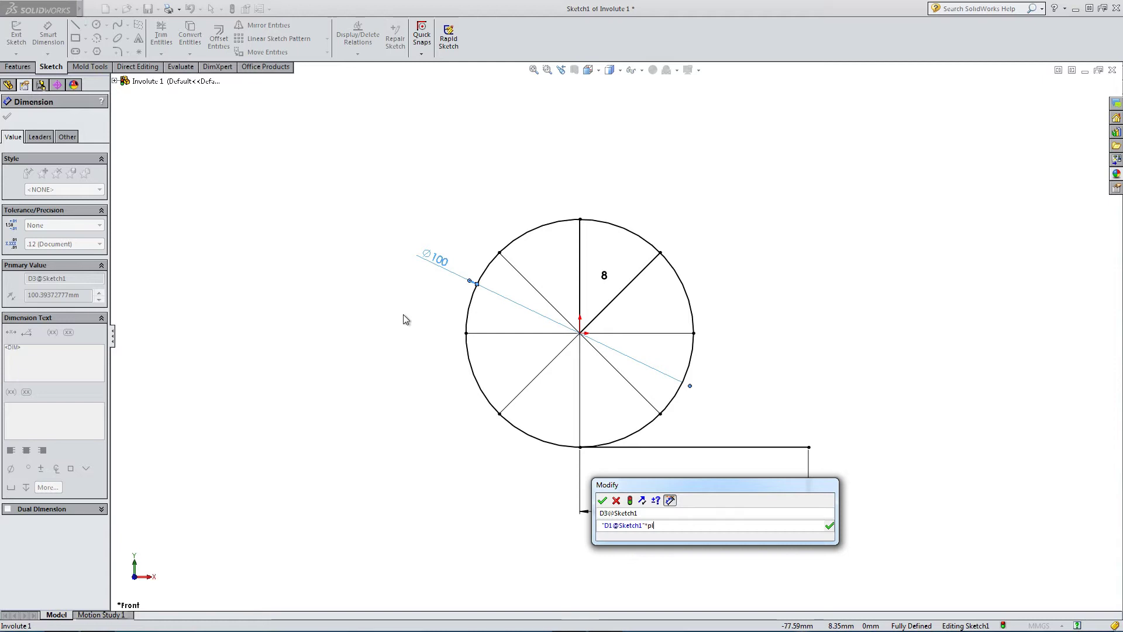
type("i")
key("Return")
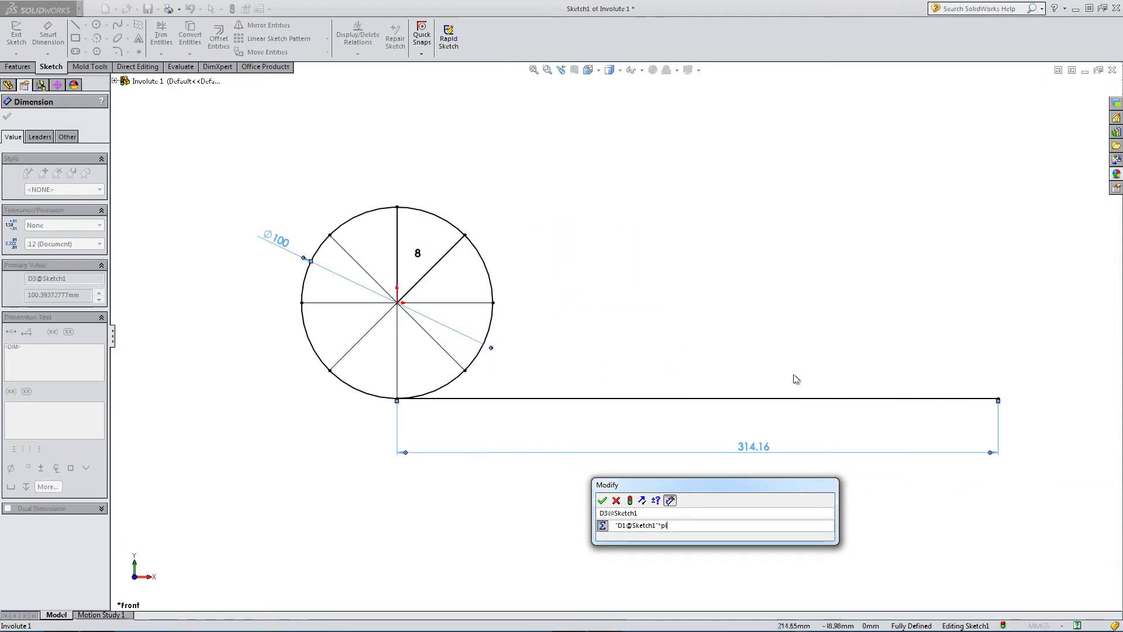
left_click(602, 500)
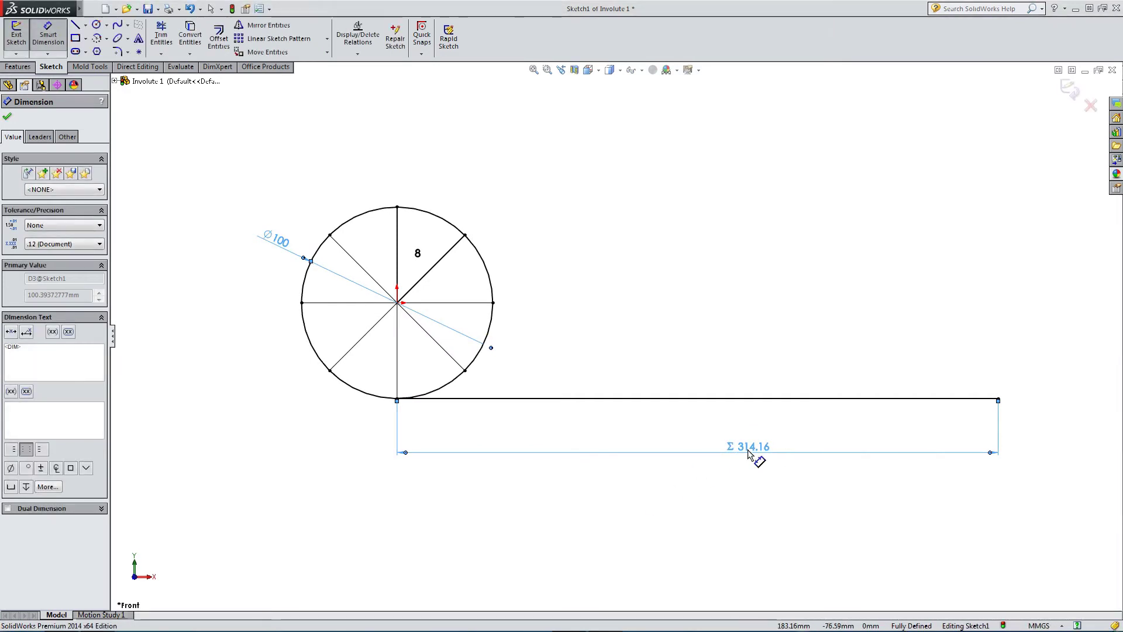
left_click(616, 493)
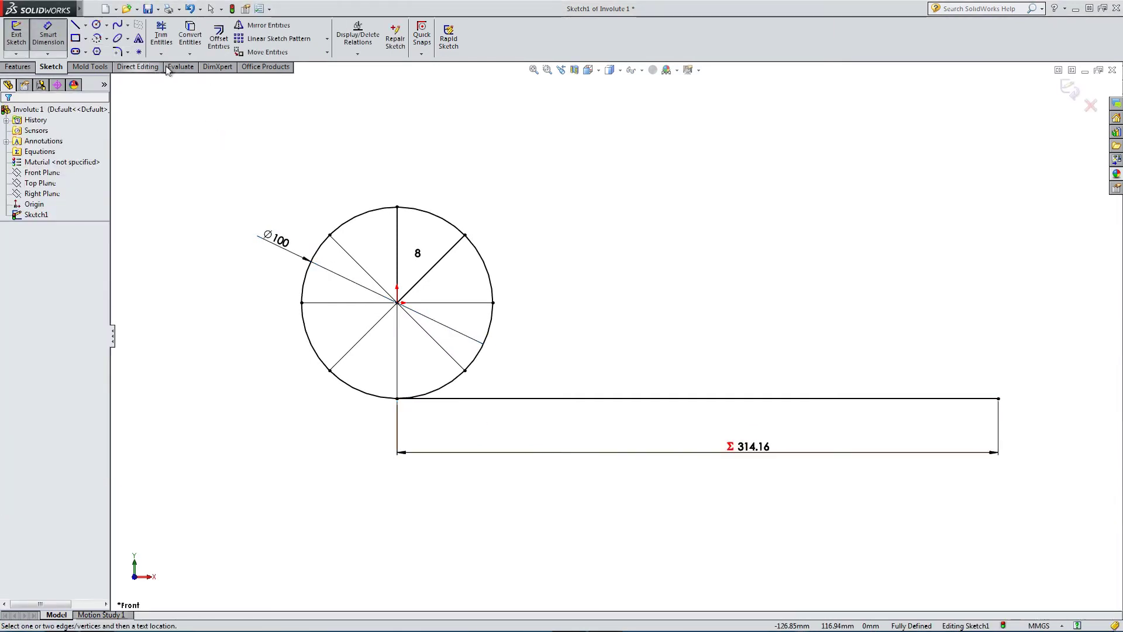
Measure the circle to confirm its length is 314.16 mm
left_click(168, 67)
left_click(47, 34)
left_click(446, 220)
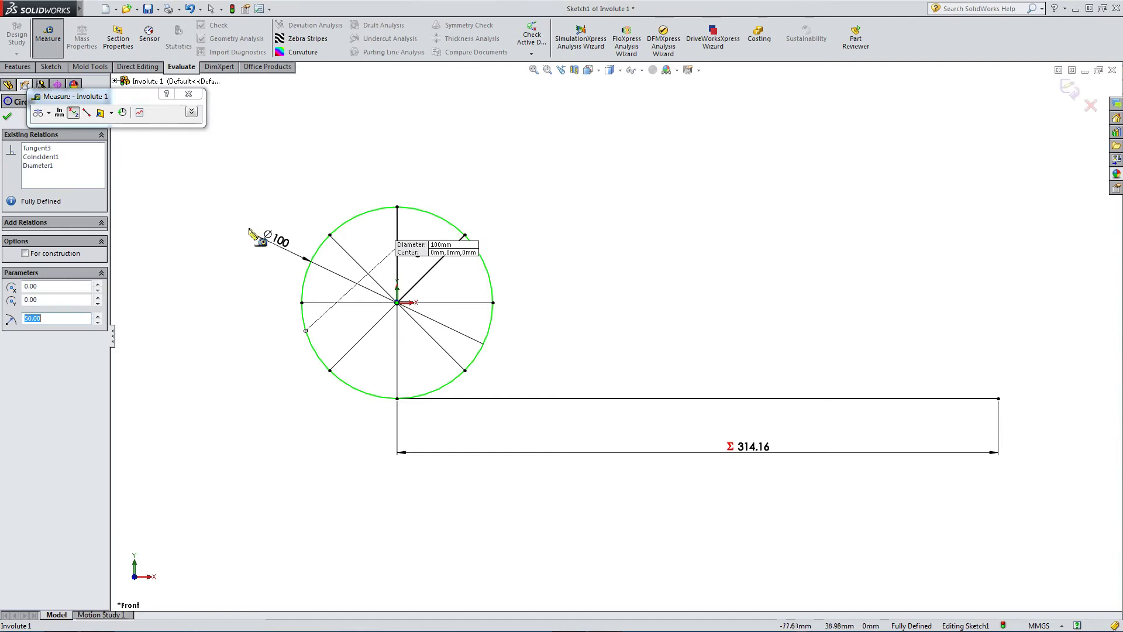
left_click(191, 112)
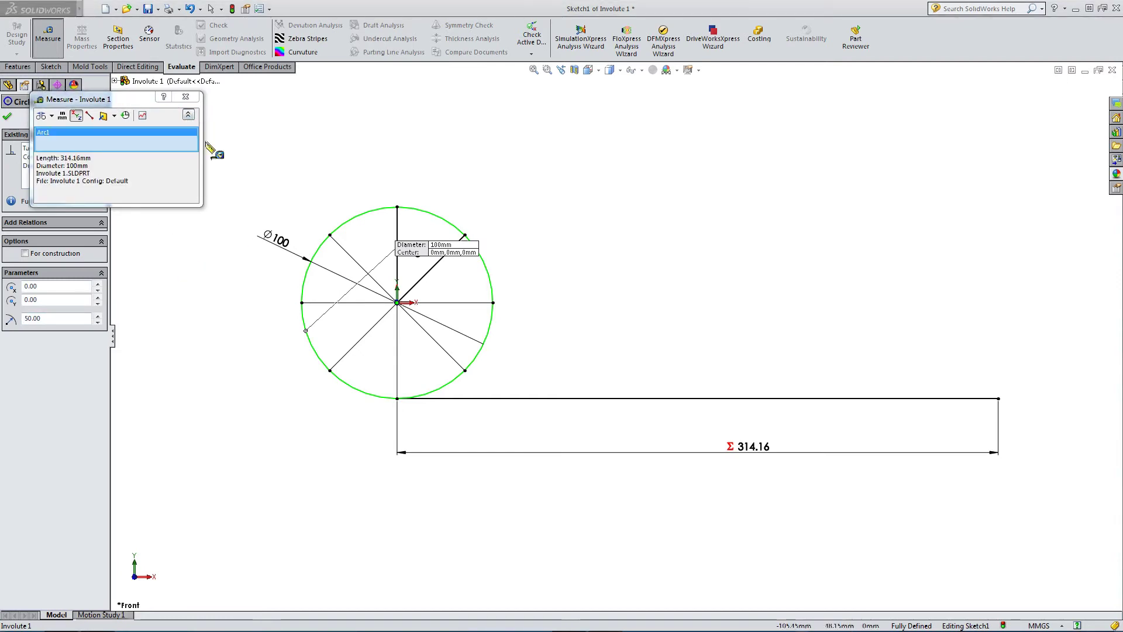
left_click(185, 96)
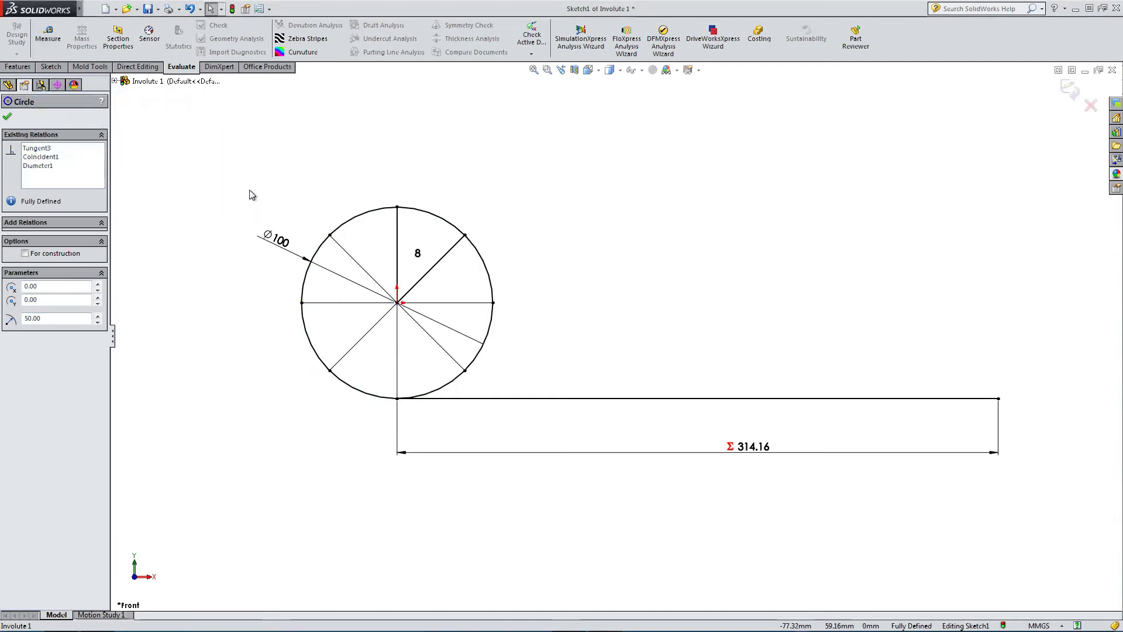
Change the Ø100 dimension's leader display so it no longer crosses the circle
left_click(272, 253)
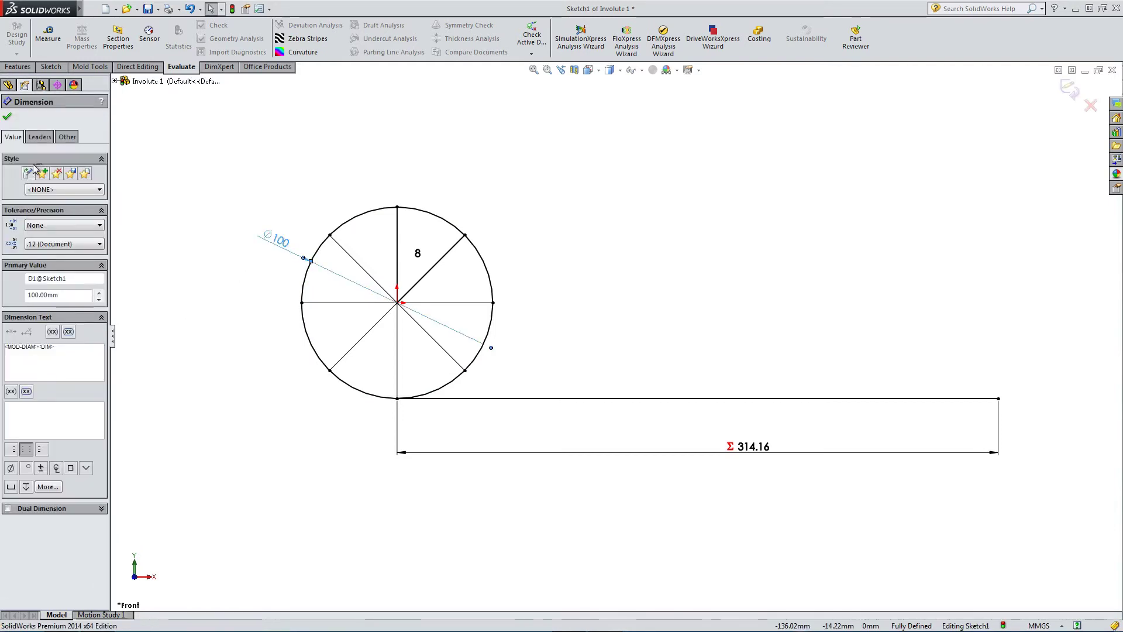
left_click(40, 136)
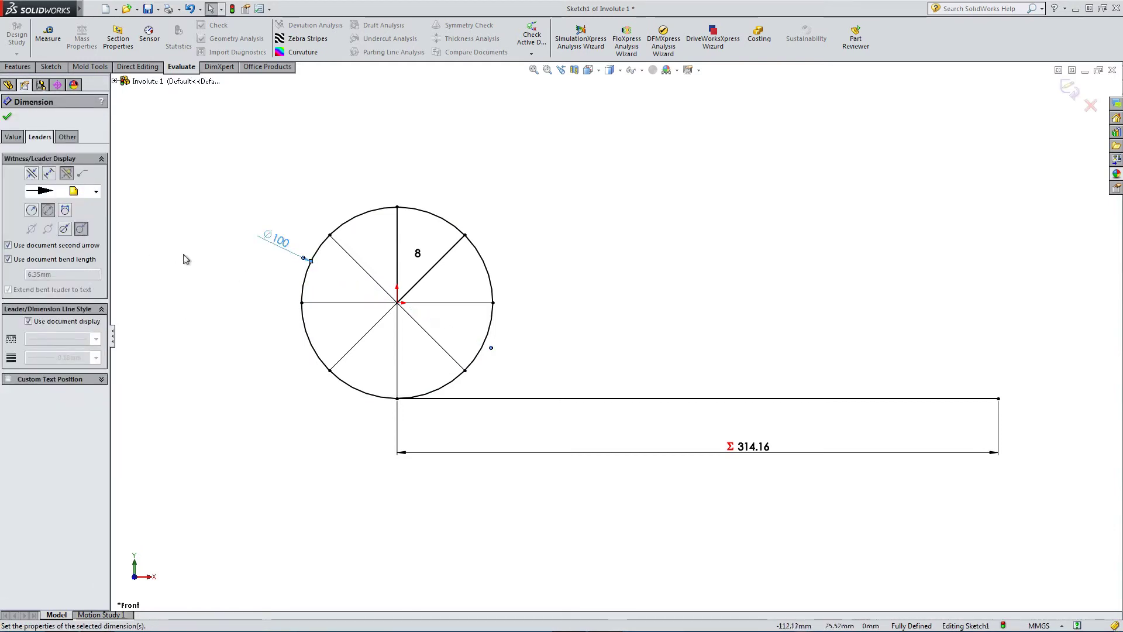
left_click(205, 261)
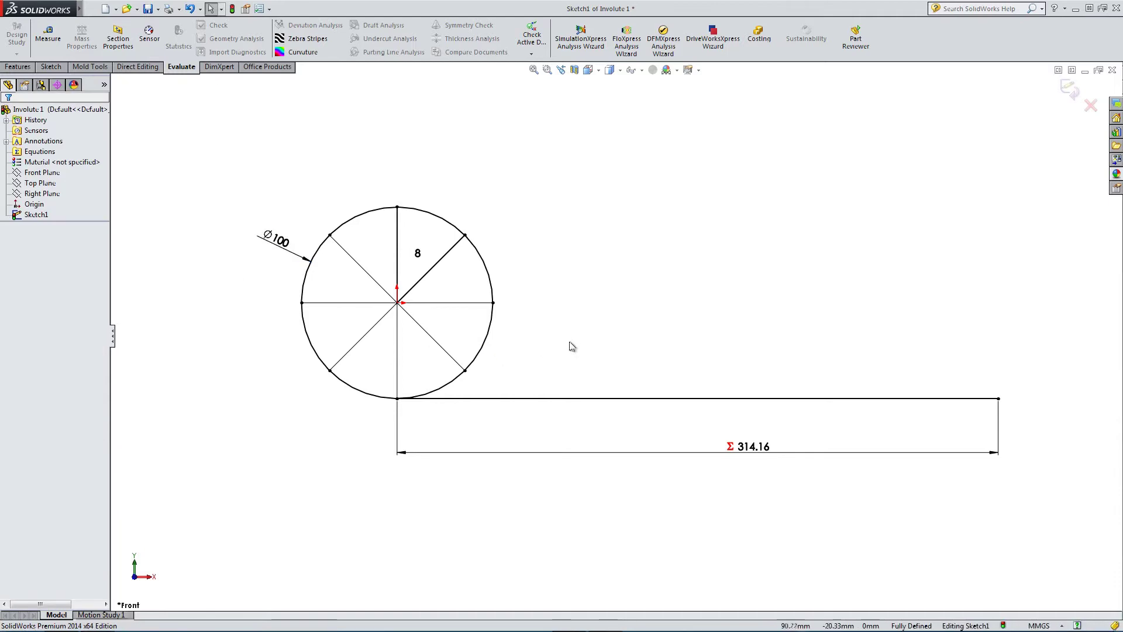
Draw outward lines from the lower-right, right and upper-right division points
left_click(51, 67)
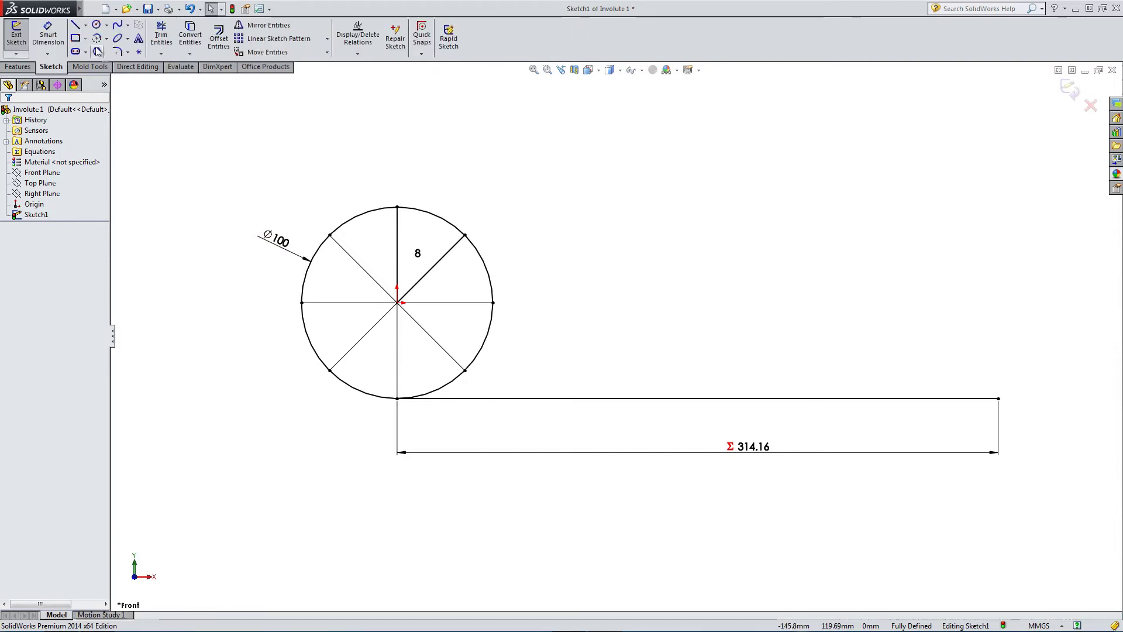
left_click(74, 25)
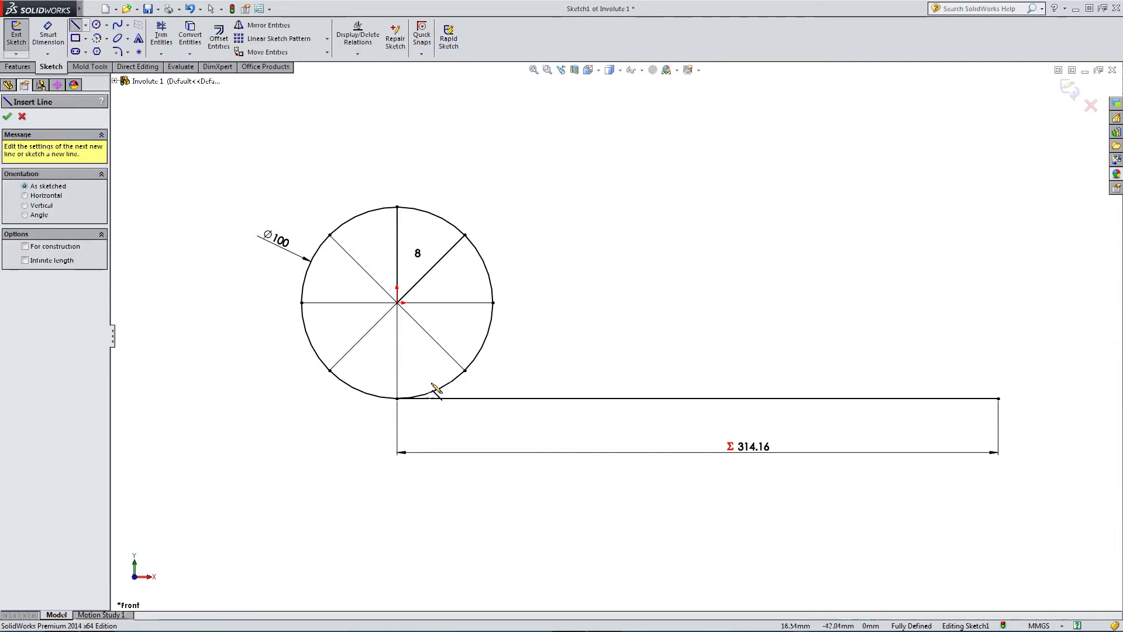
left_click(465, 370)
left_click(593, 287)
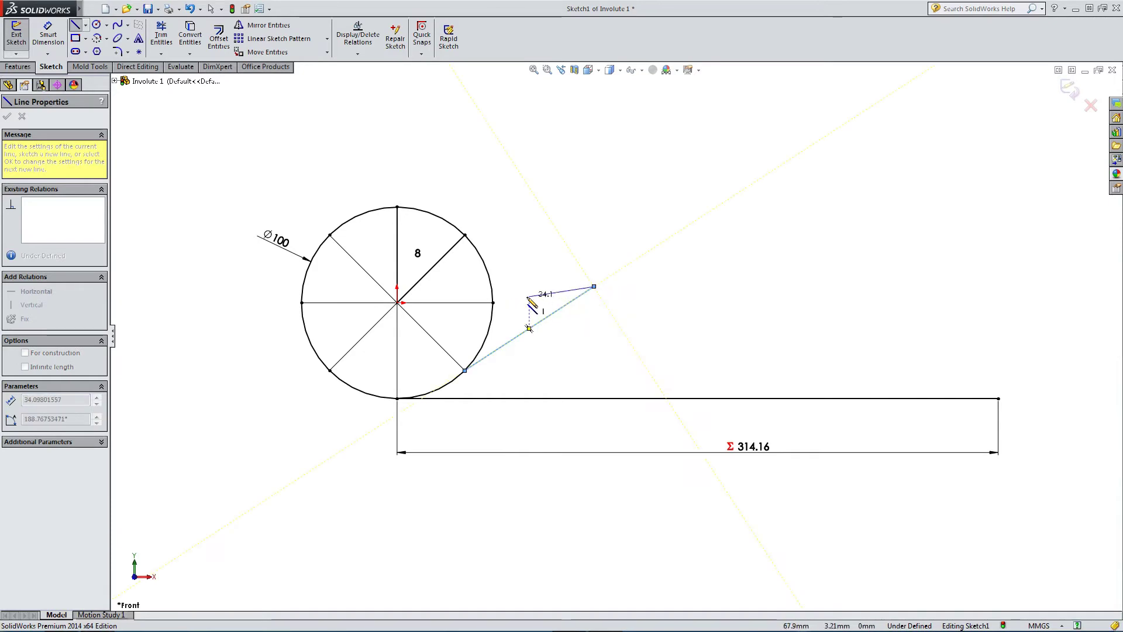
key("Escape")
left_click(493, 303)
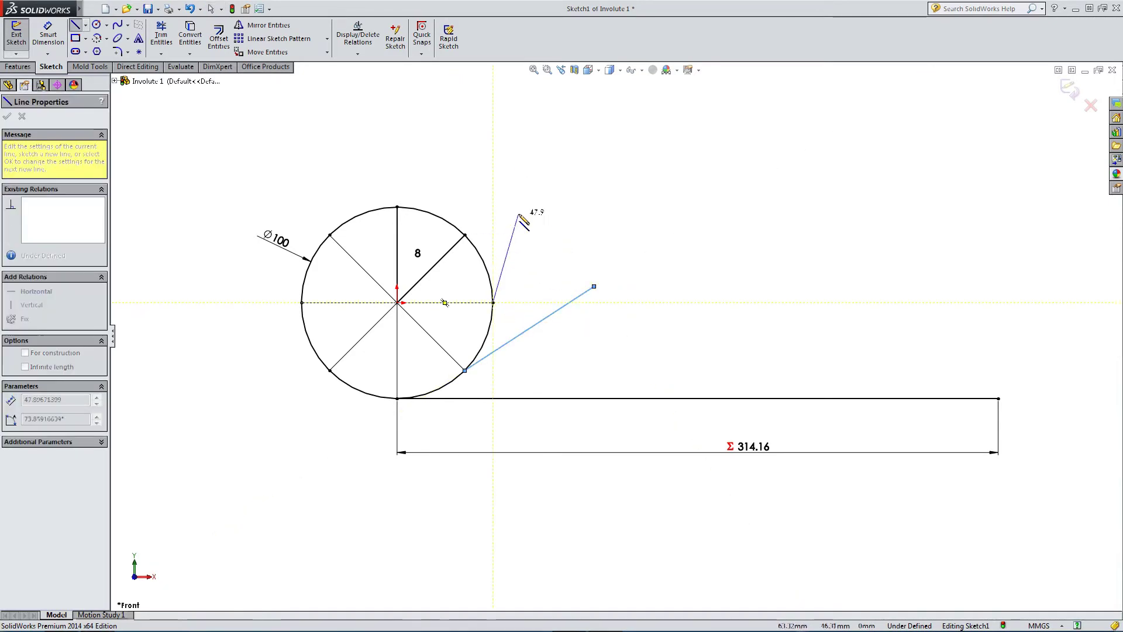
left_click(518, 212)
key("Escape")
left_click(465, 234)
left_click(421, 163)
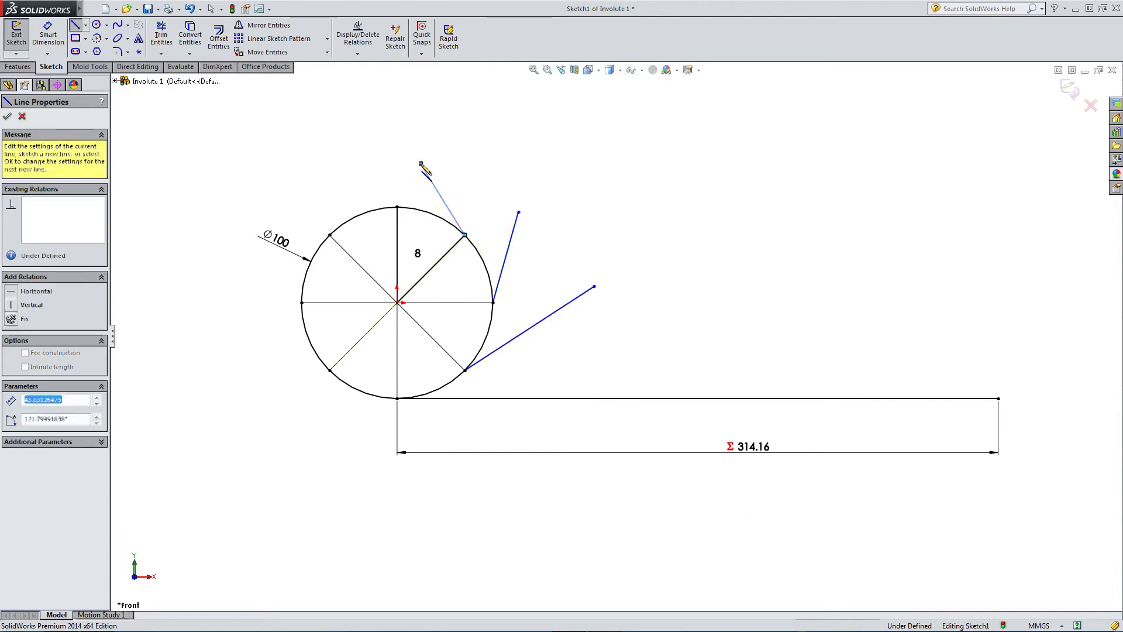
key("Escape")
key("Escape")
Draw outward lines from the top, upper-left, left and lower-left division points
left_click(397, 207)
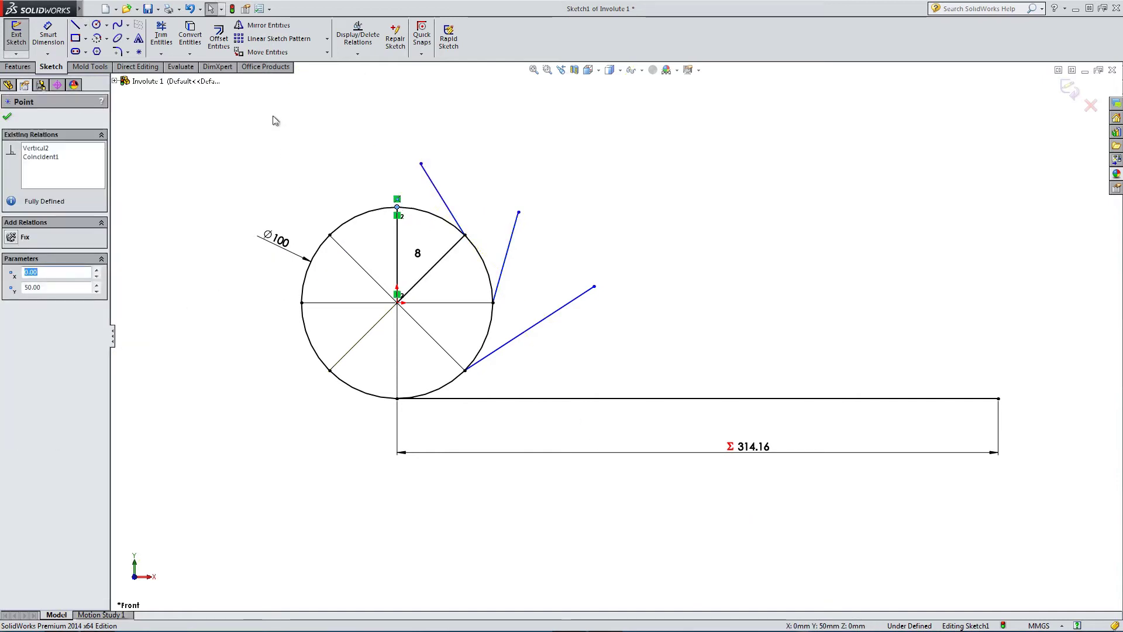
left_click(75, 25)
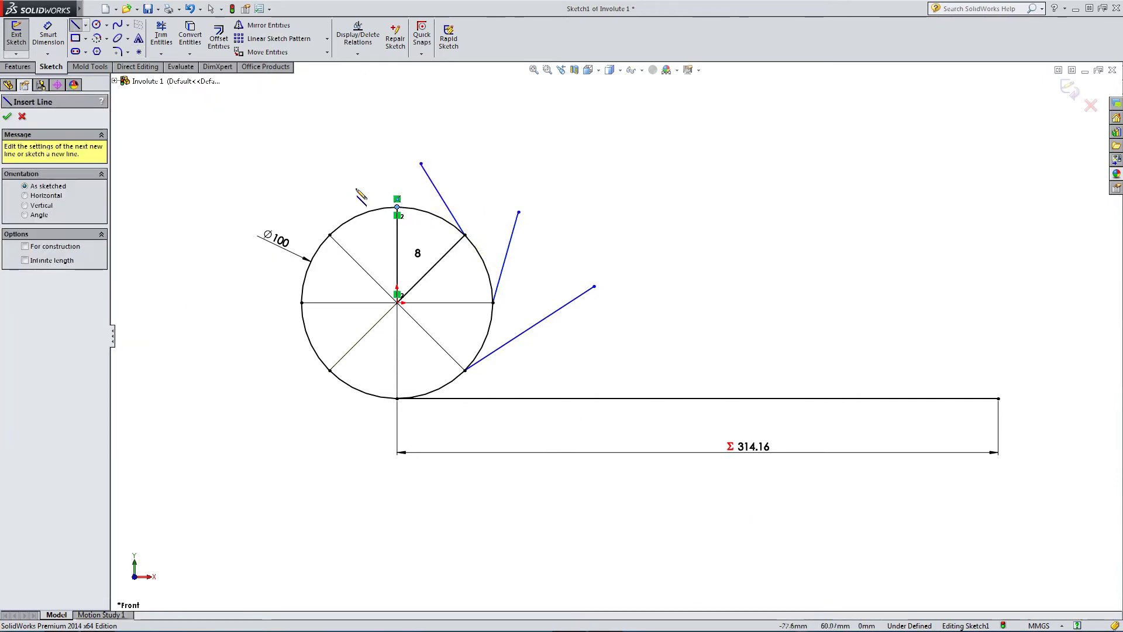
left_click(398, 207)
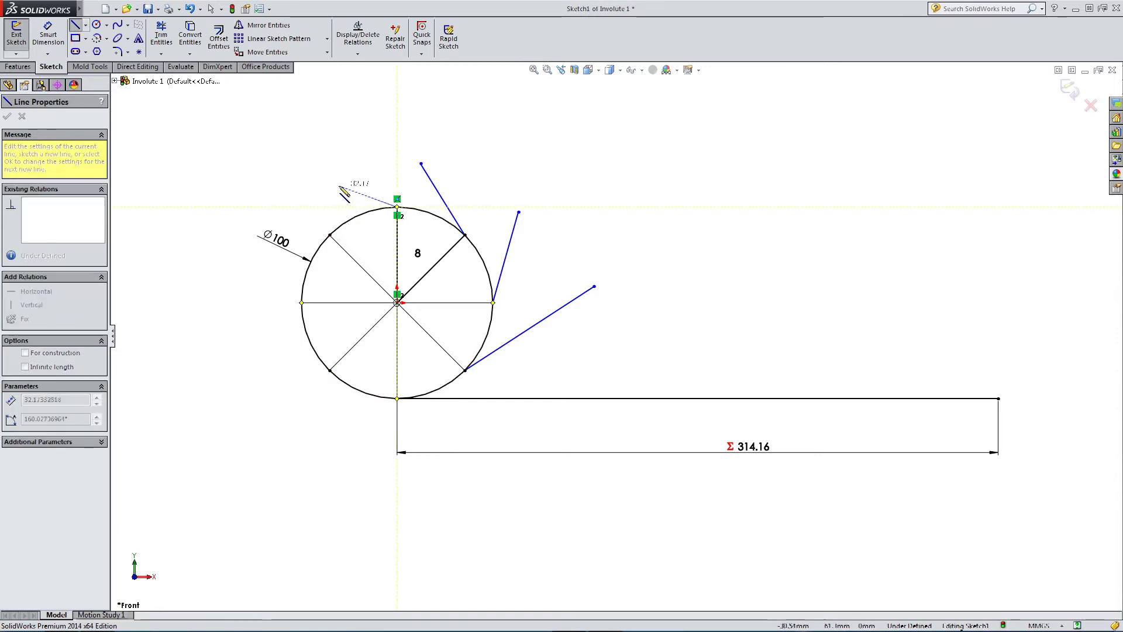
double_click(309, 180)
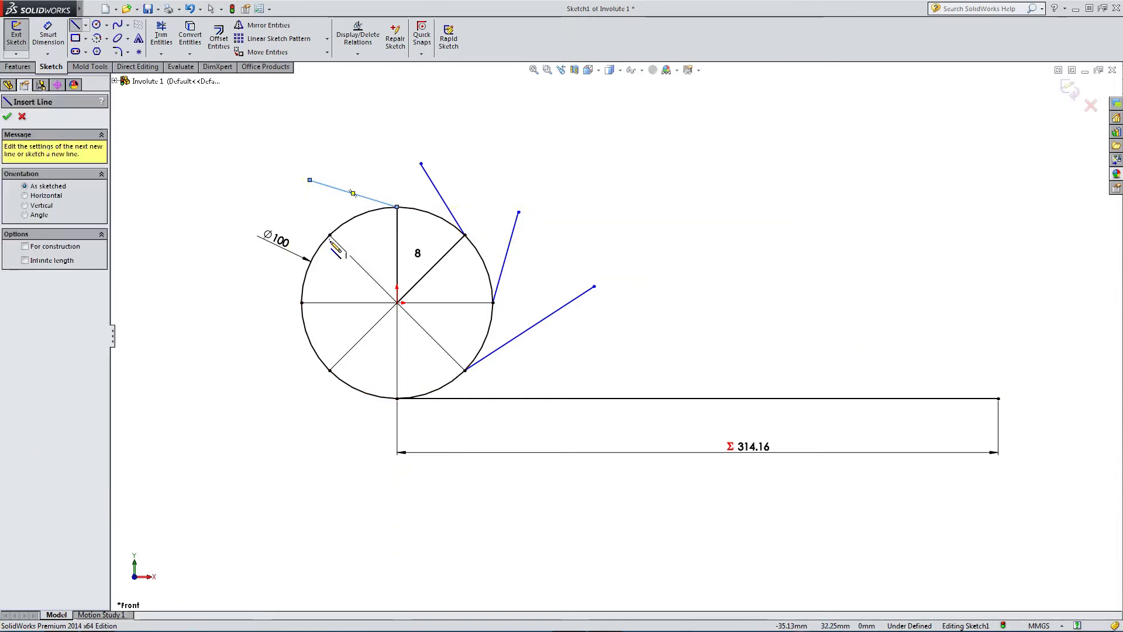
left_click(330, 235)
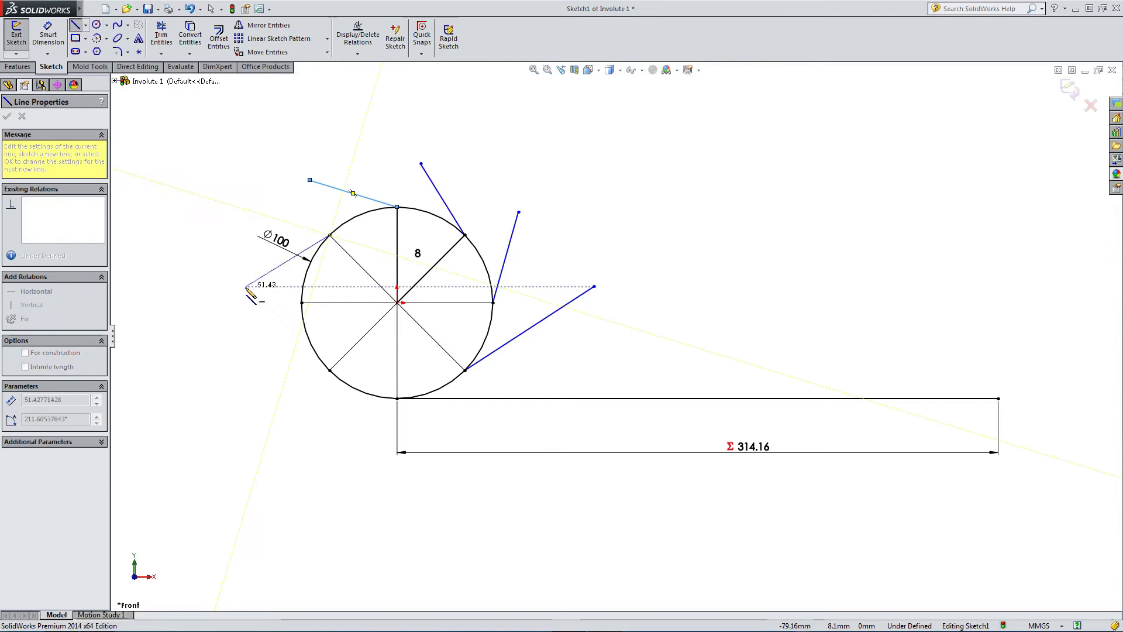
left_click(245, 286)
key("Escape")
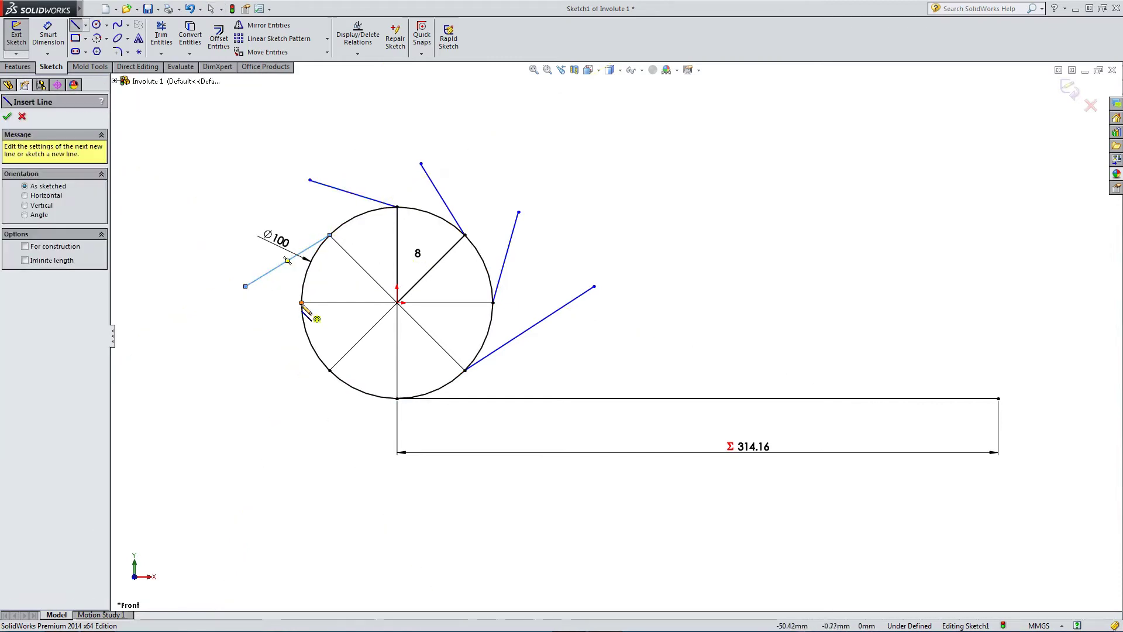
left_click(302, 302)
left_click(273, 364)
key("Escape")
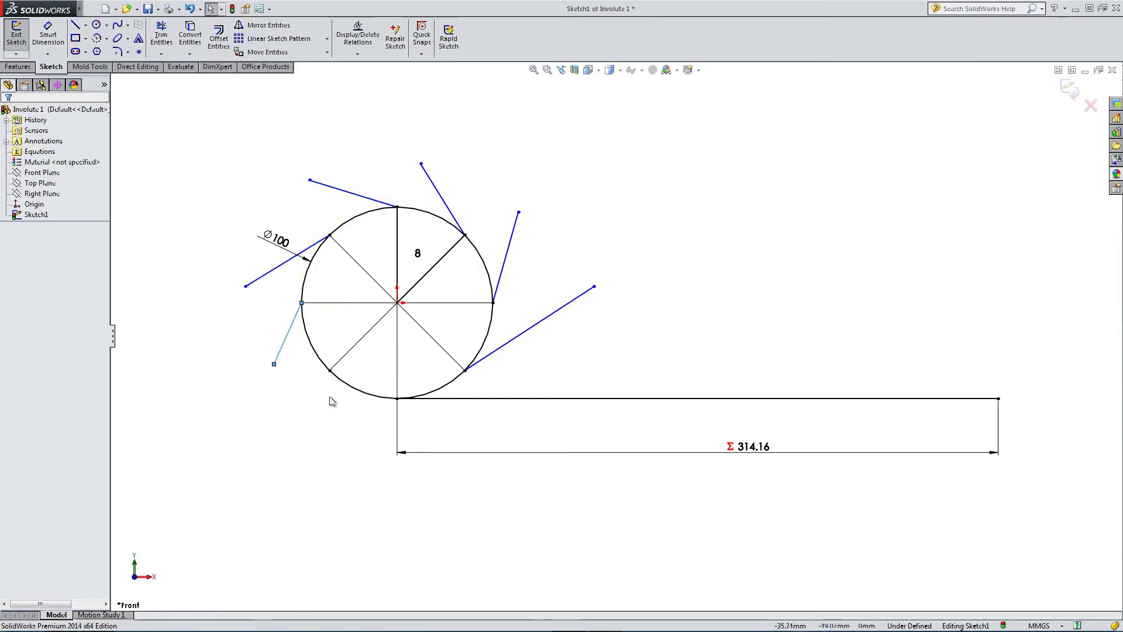
key("l")
left_click(330, 371)
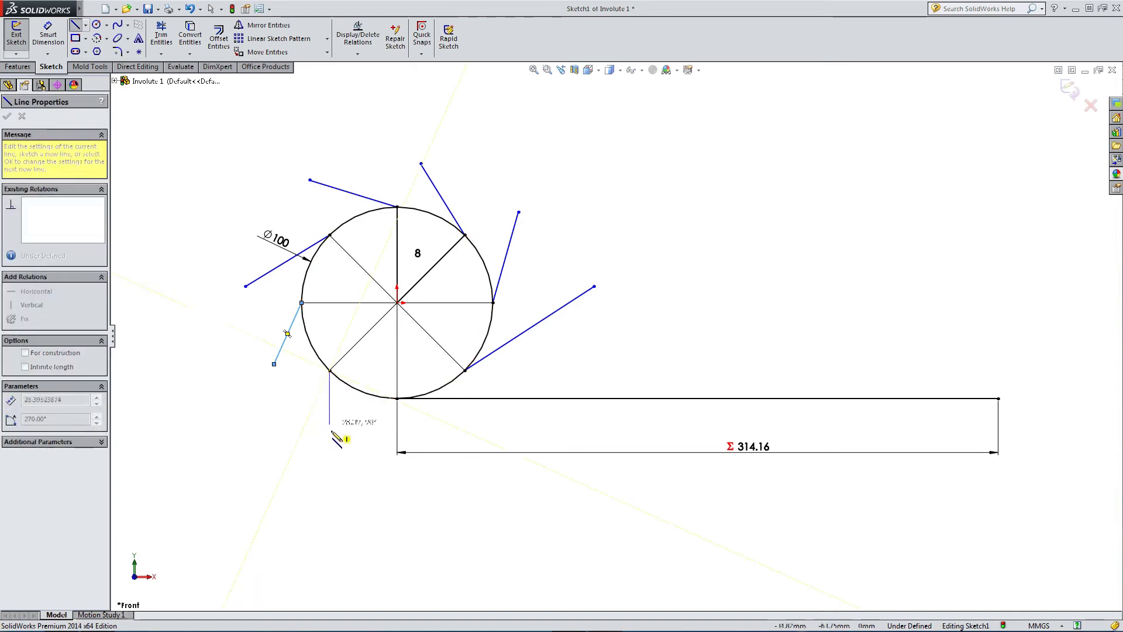
left_click(349, 461)
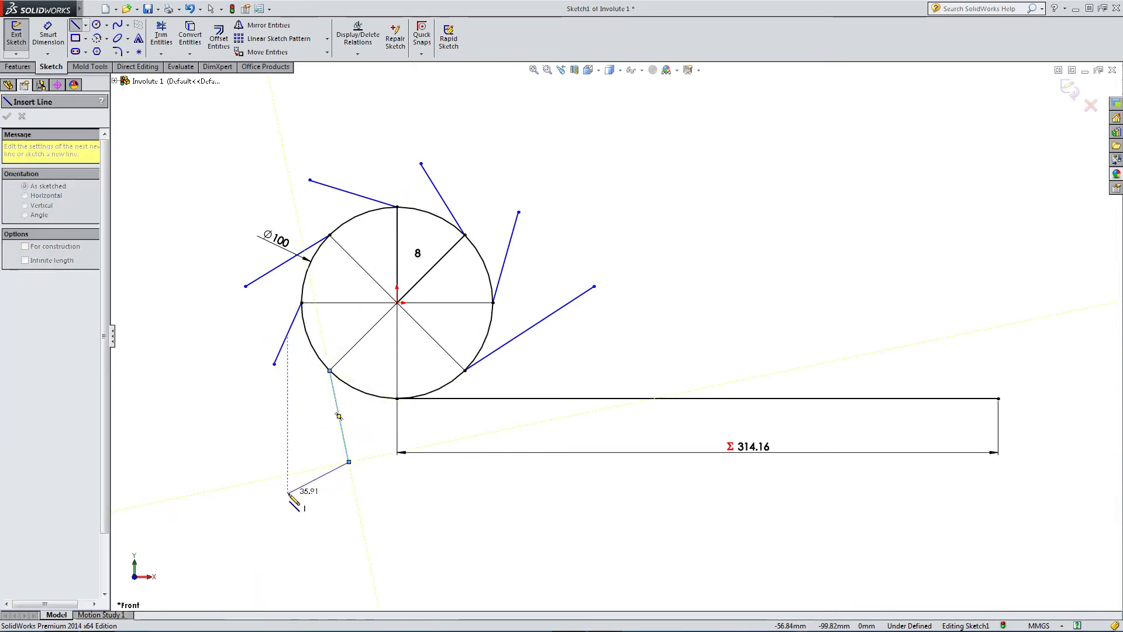
key("Escape")
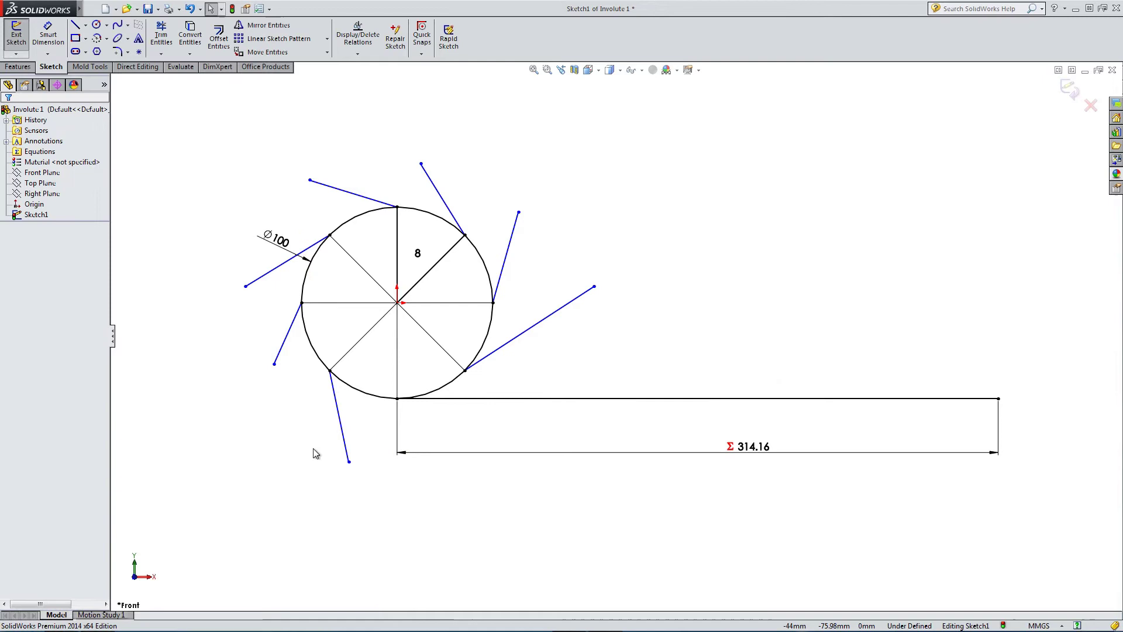
Make the lower-left line tangent to the circle and lengthen it
left_click(343, 431)
left_click(349, 391, "ctrl")
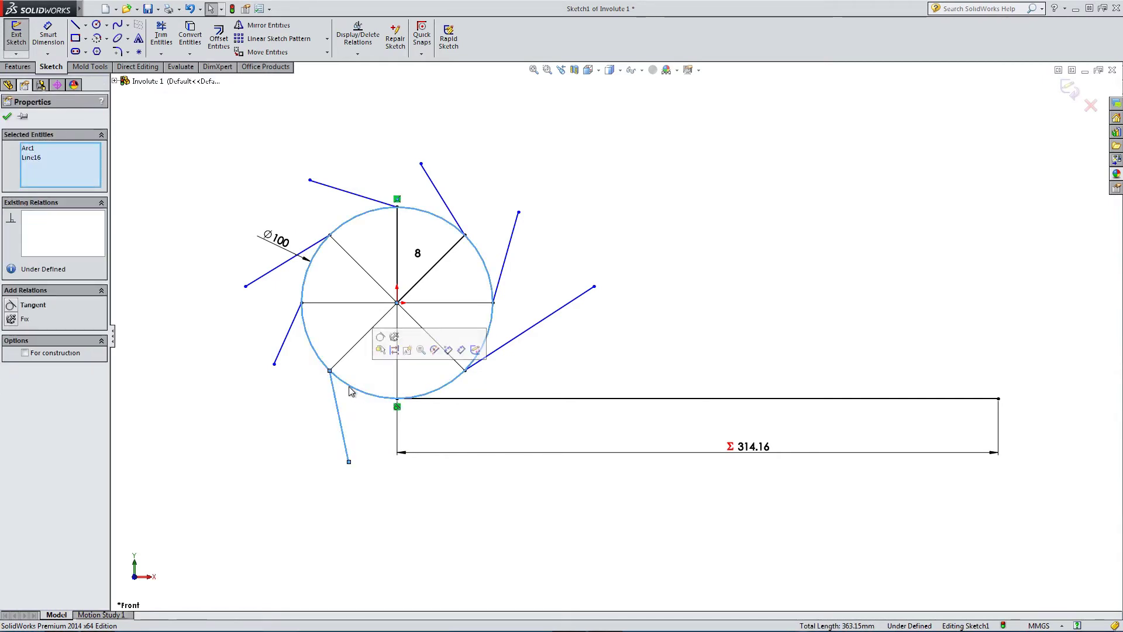
left_click(380, 341)
left_click(263, 450)
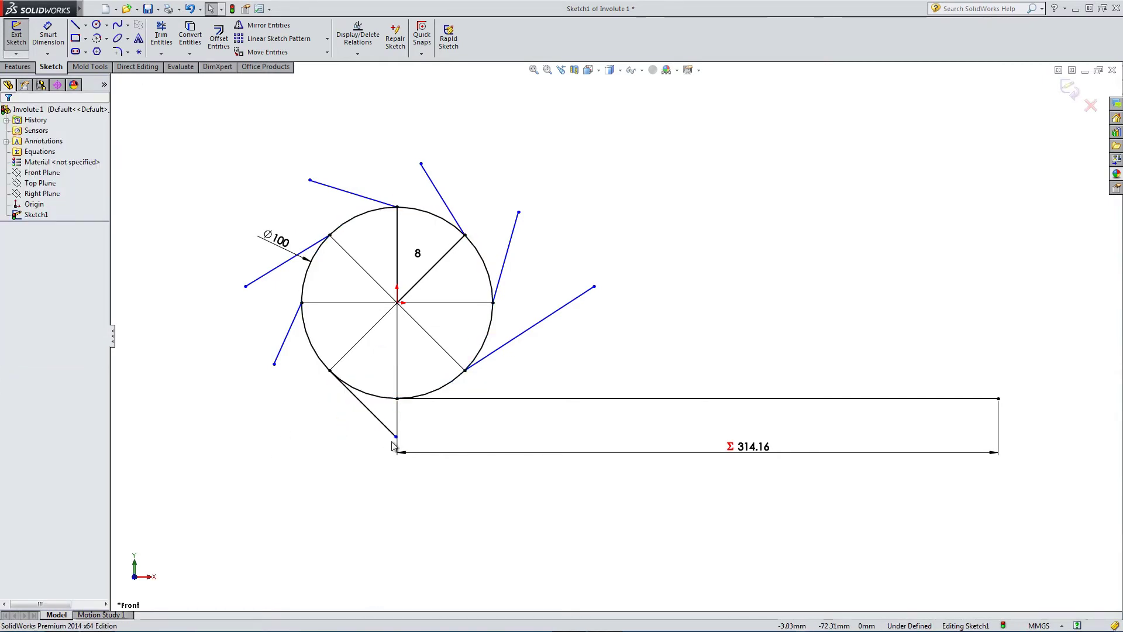
left_click_drag(396, 437, 469, 510)
Dimension the lower-left tangent line as the 314.16 dimension /8, giving 39.27
left_click(48, 33)
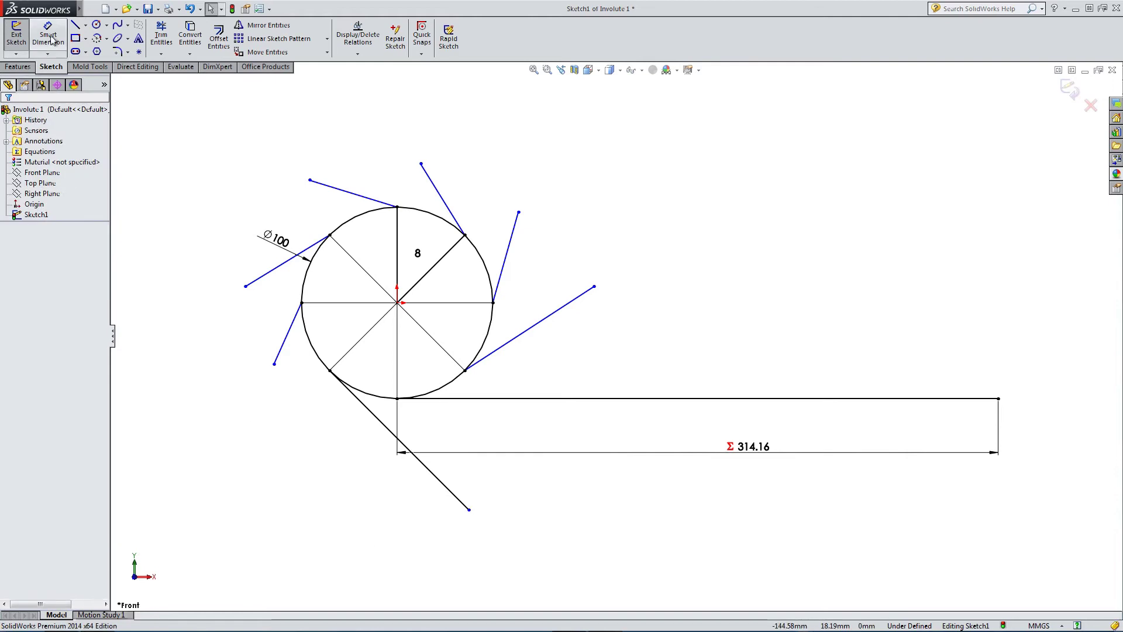
left_click(370, 414)
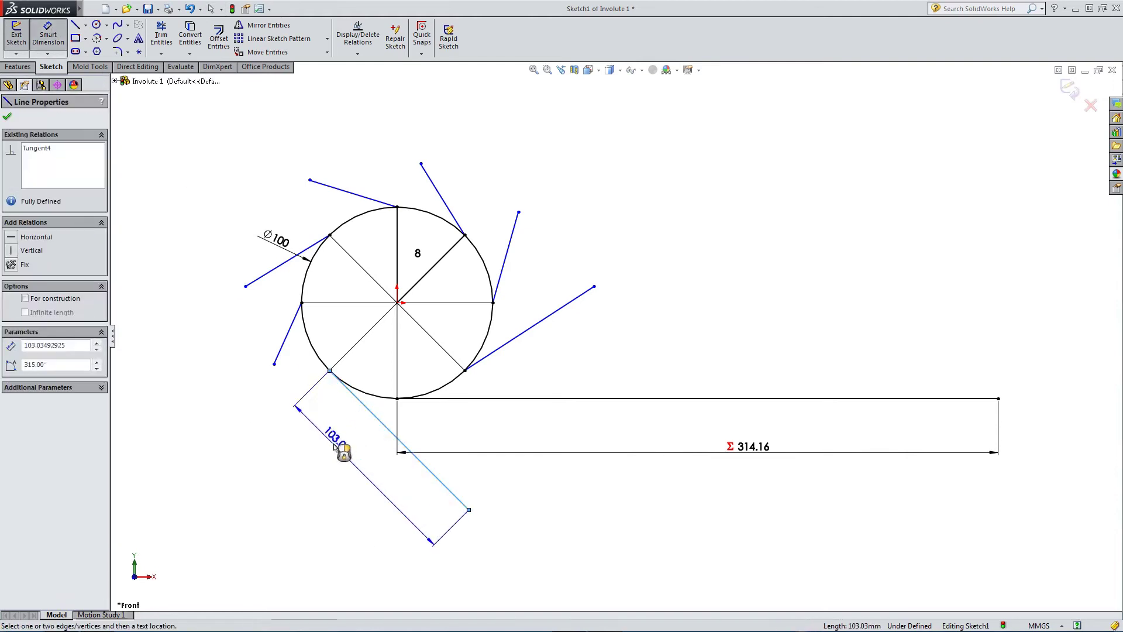
left_click(339, 448)
type("=")
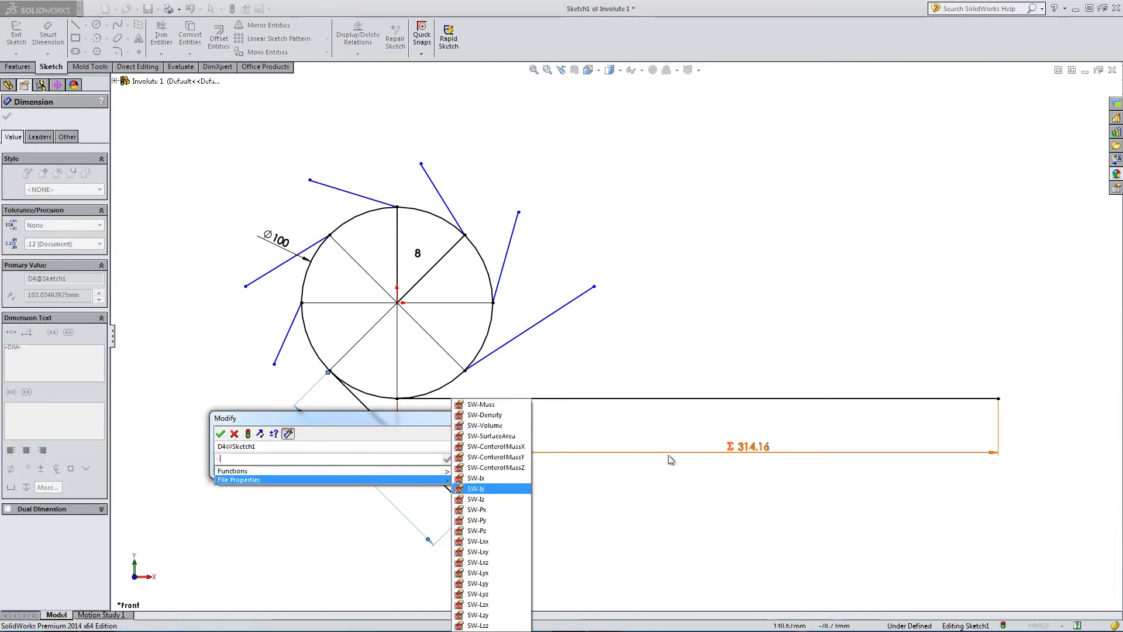
left_click(672, 454)
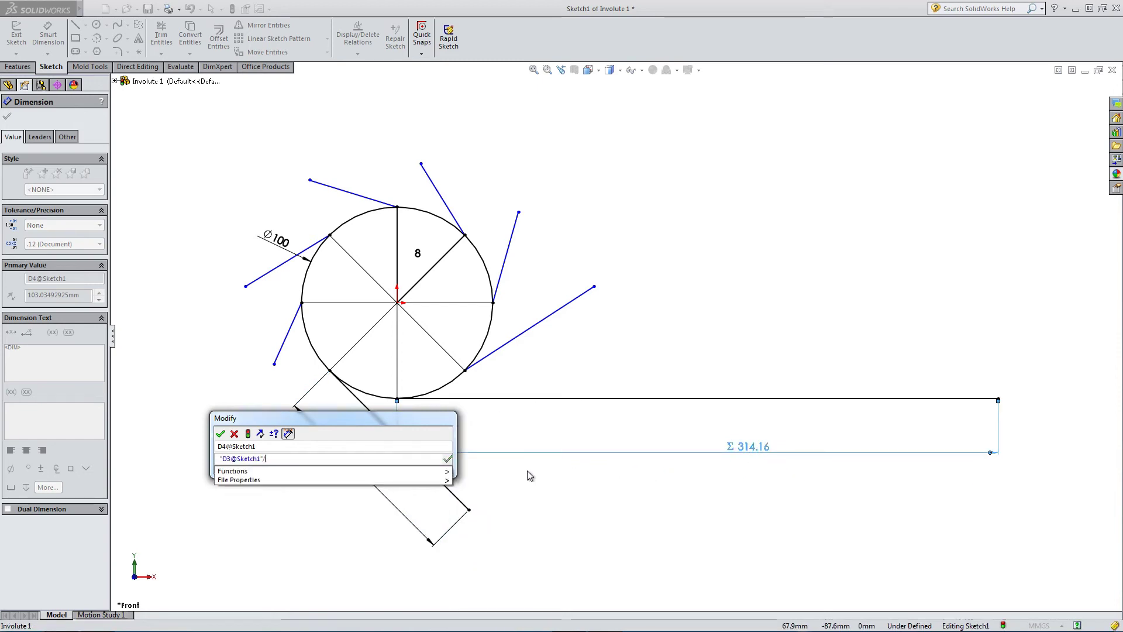
type("/8")
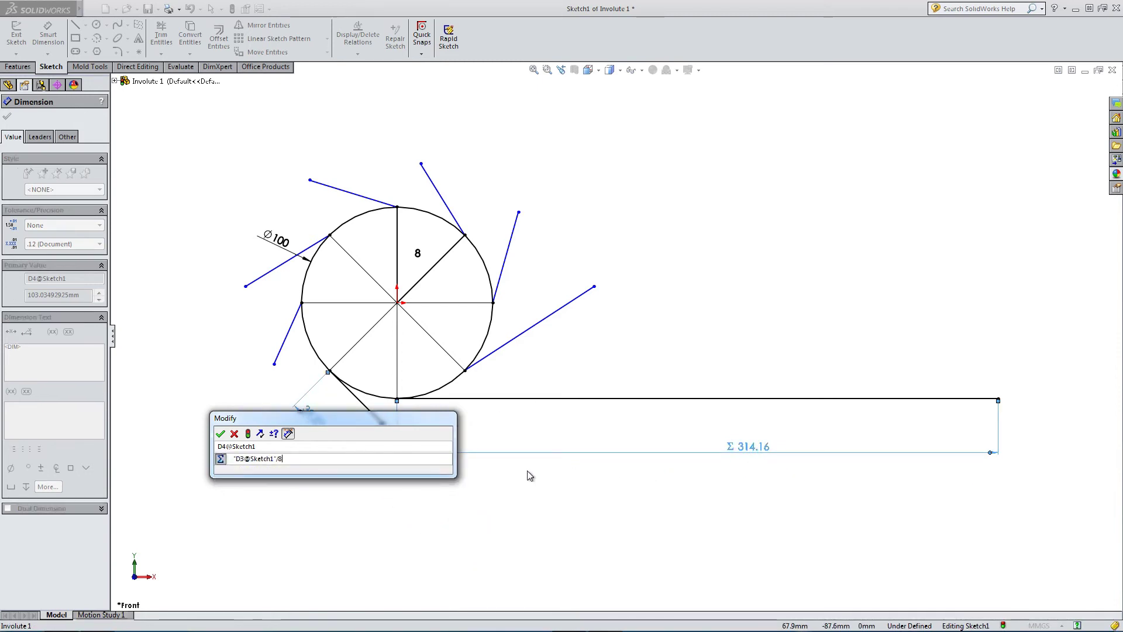
key("Return")
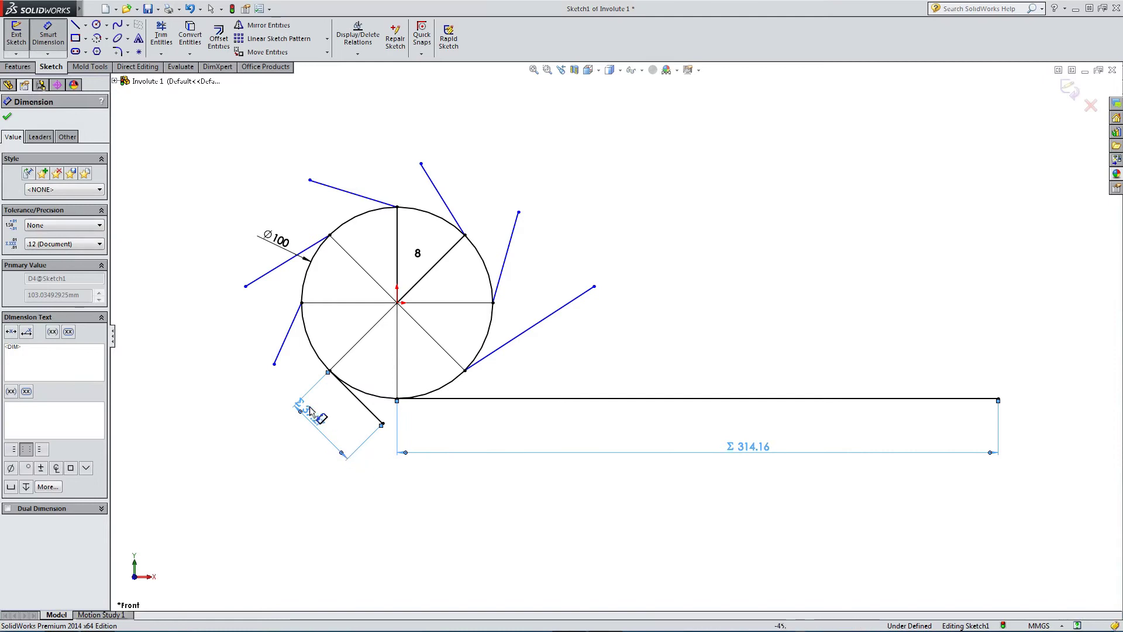
left_click_drag(311, 413, 329, 424)
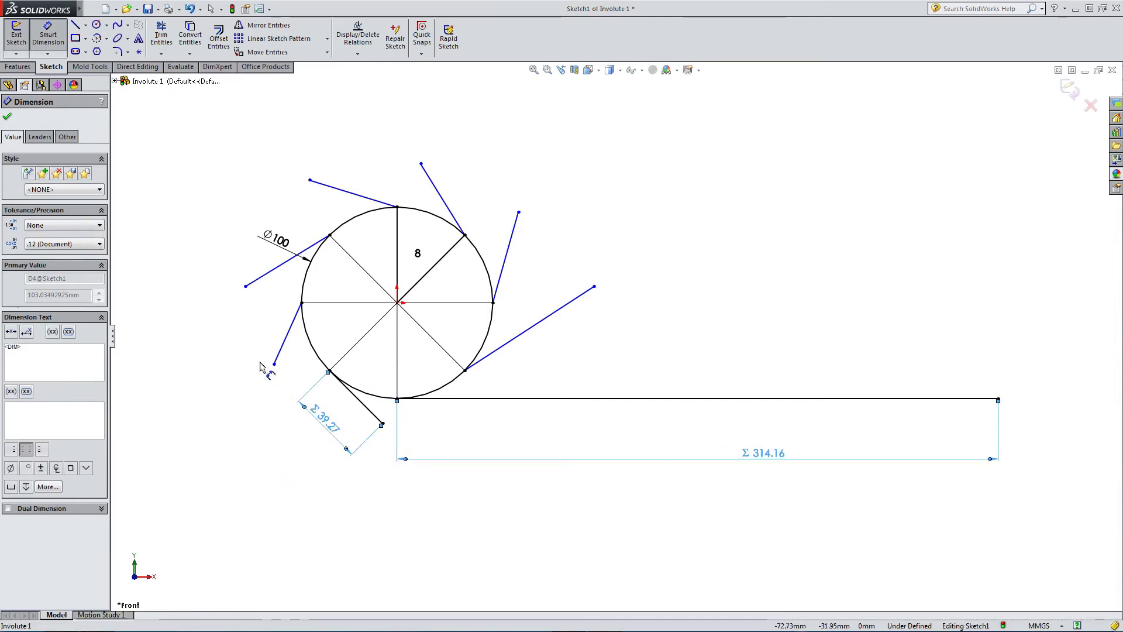
left_click(287, 342)
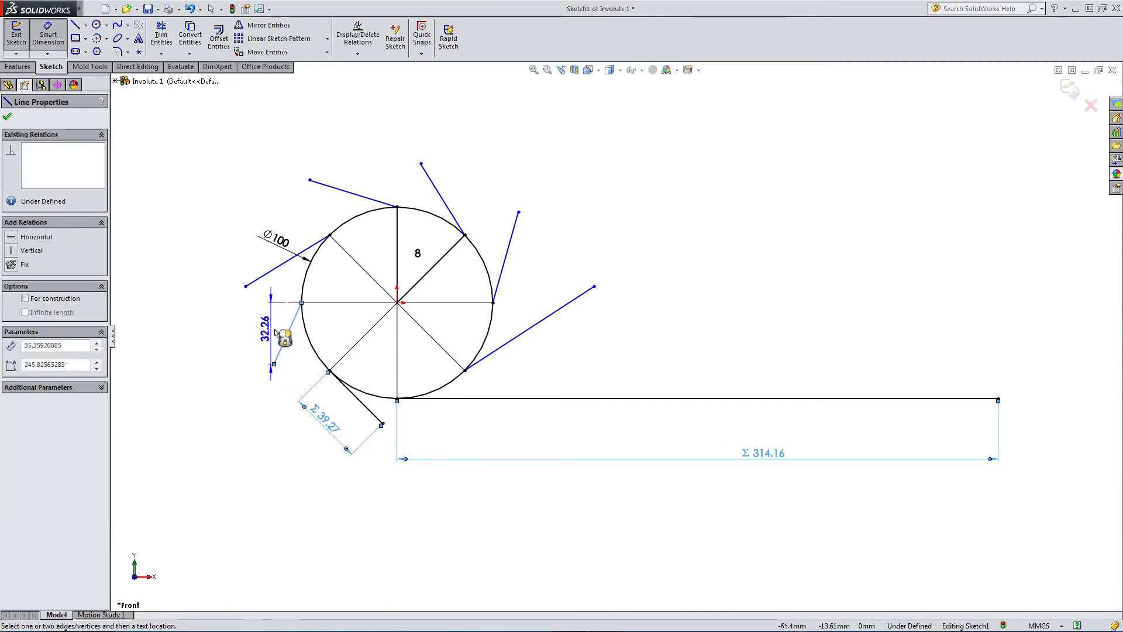
key("Escape")
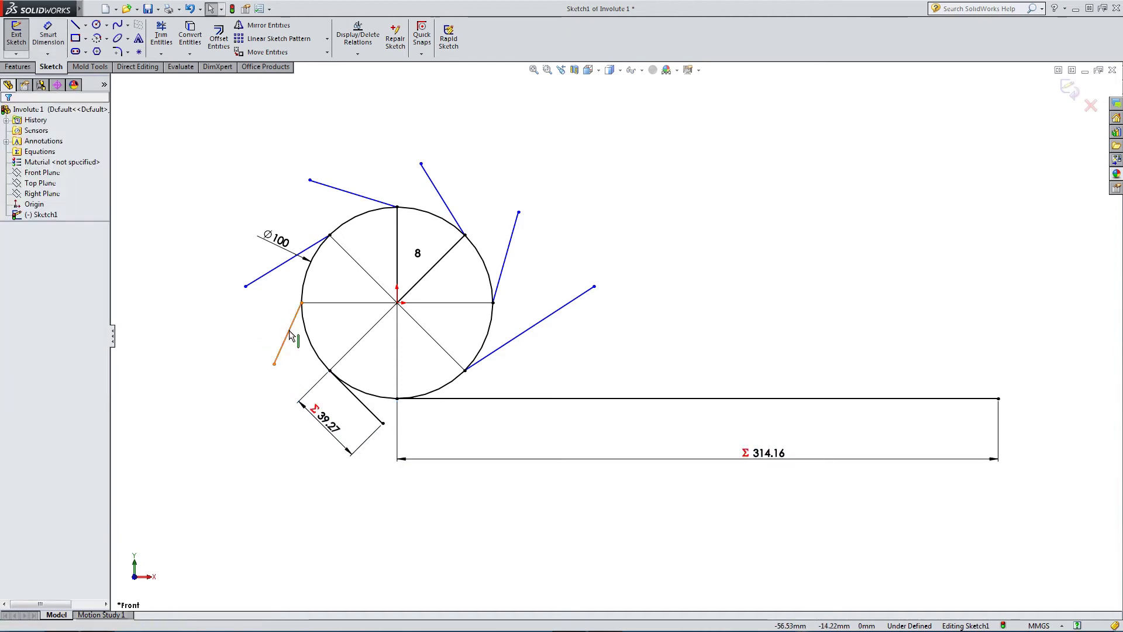
Make the left line tangent to the circle
left_click(291, 335)
left_click(322, 244, "ctrl")
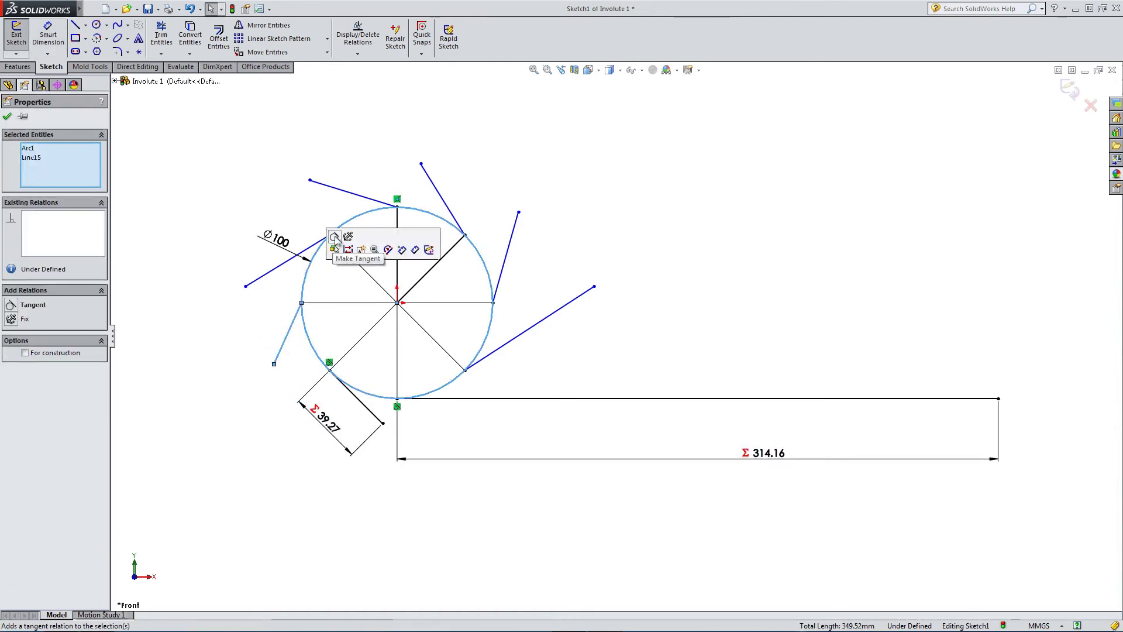
left_click(334, 238)
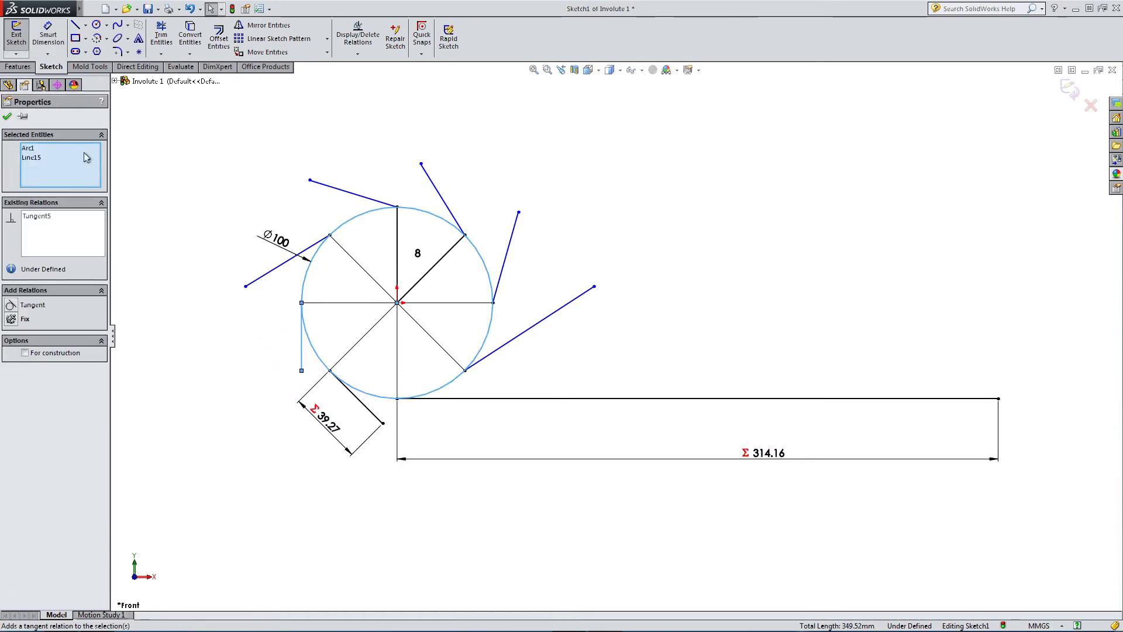
Dimension the left tangent line by equation as the 314.16 dimension /8*2
left_click(48, 35)
left_click(302, 353)
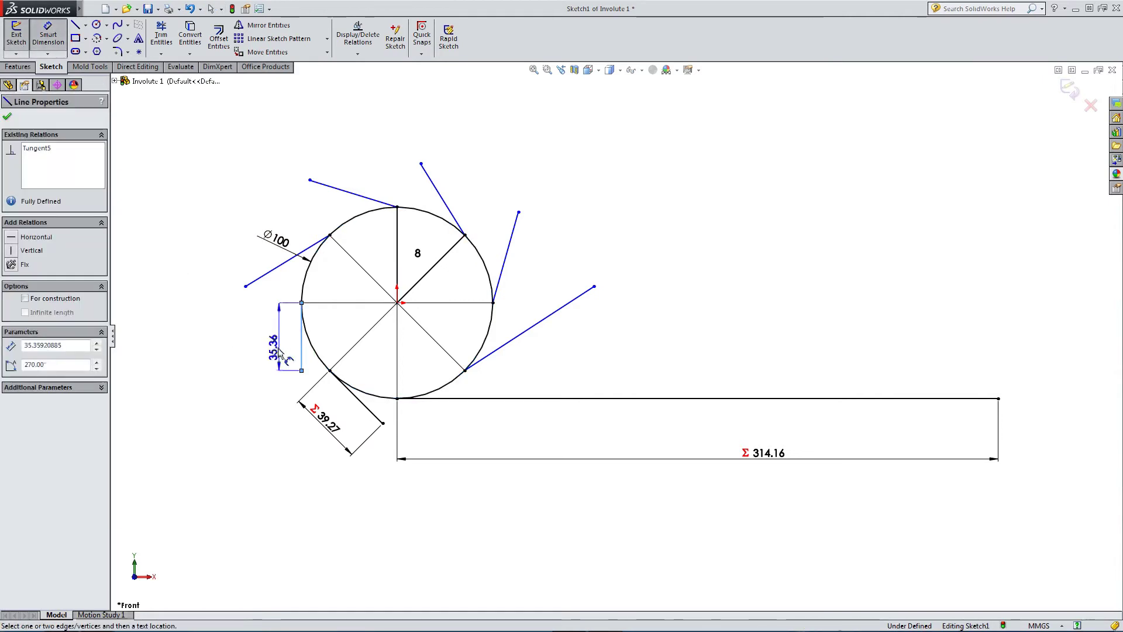
left_click(274, 342)
type("=")
mouse_move(213, 377)
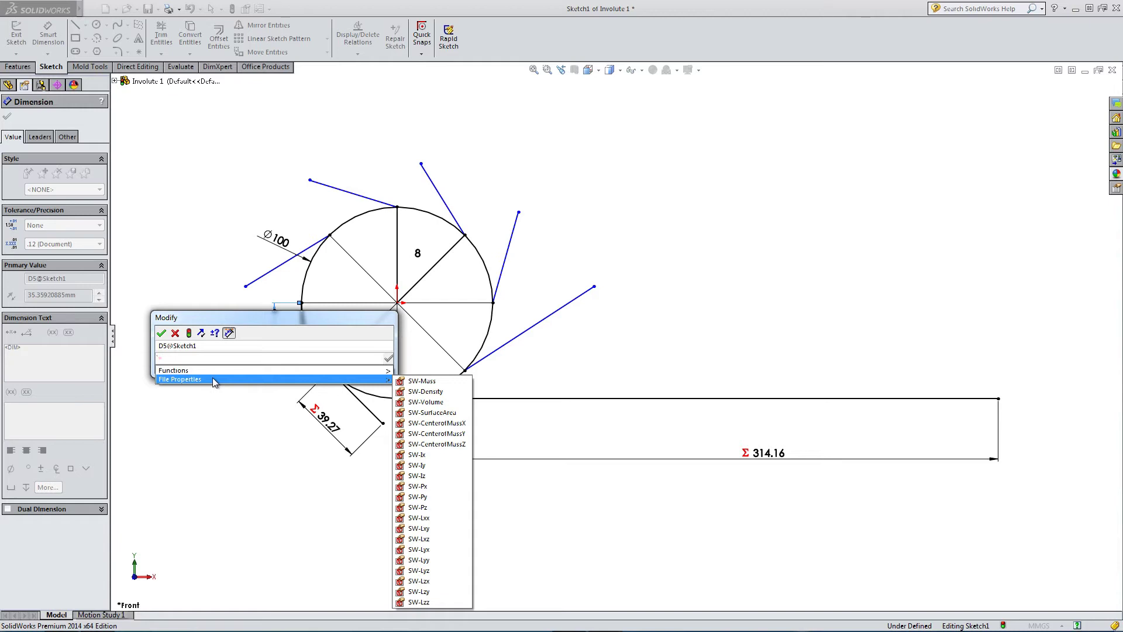
left_click(603, 459)
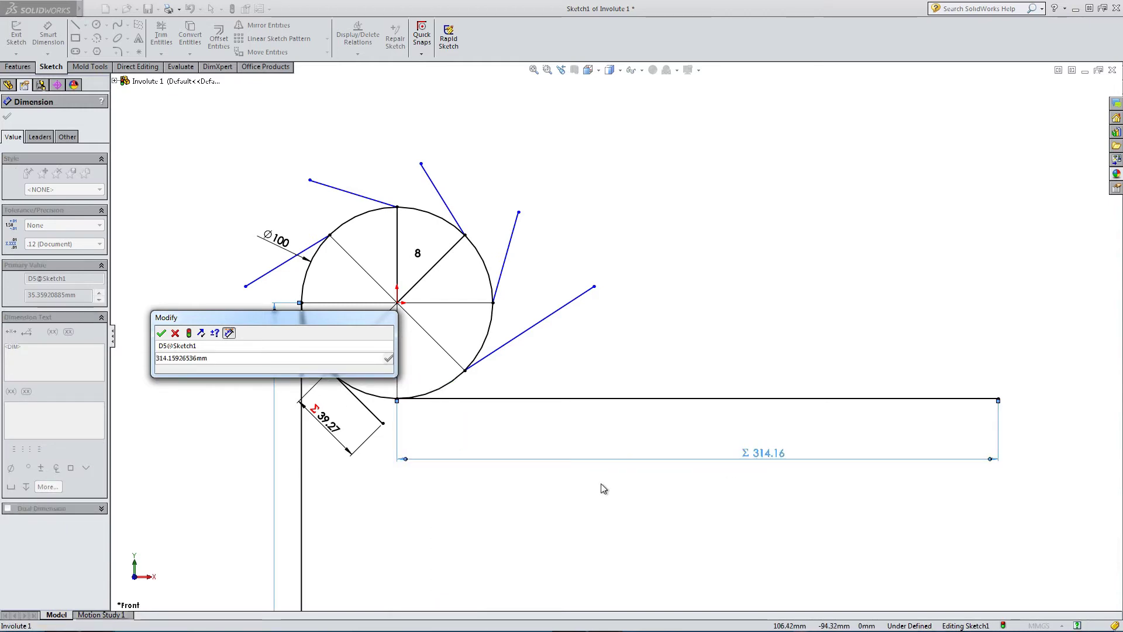
type("=")
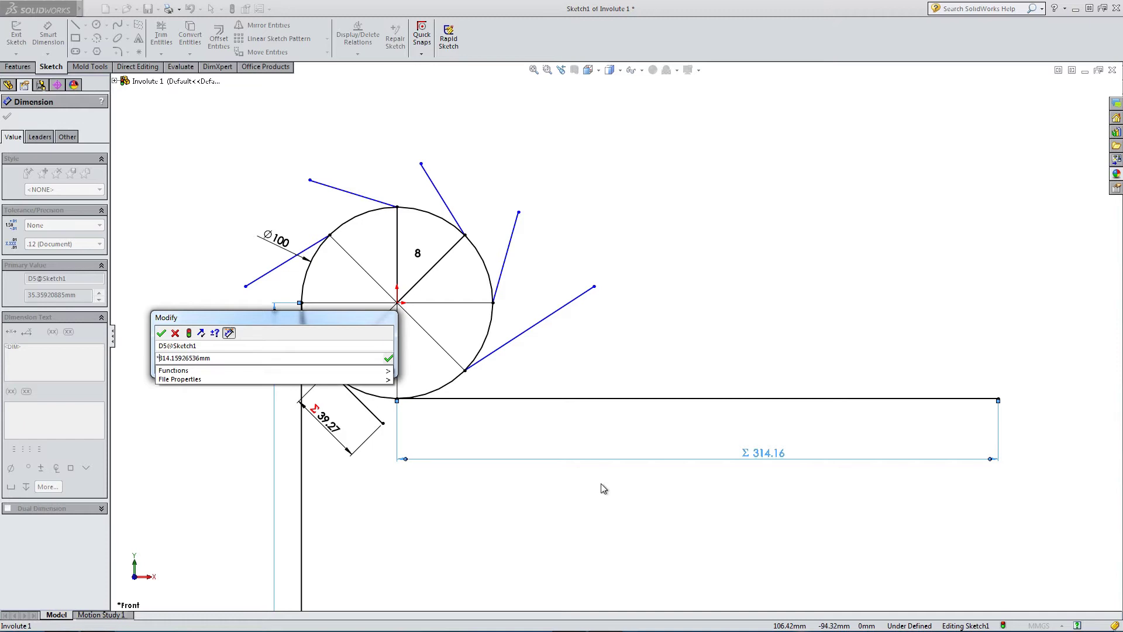
type("8")
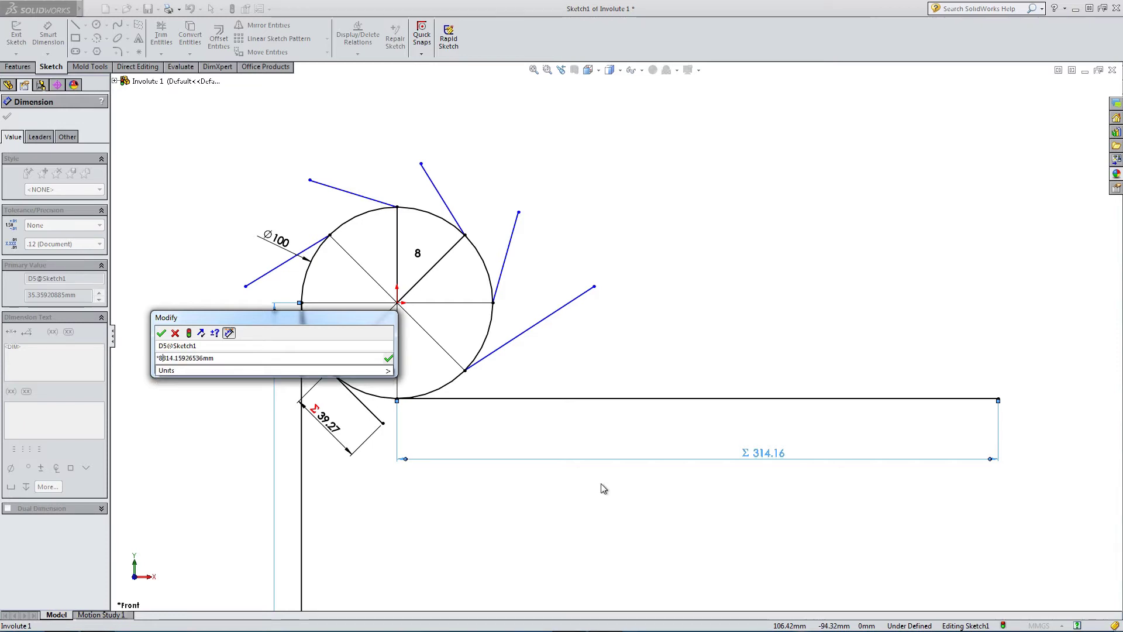
key("BackSpace")
key("BackSpace")
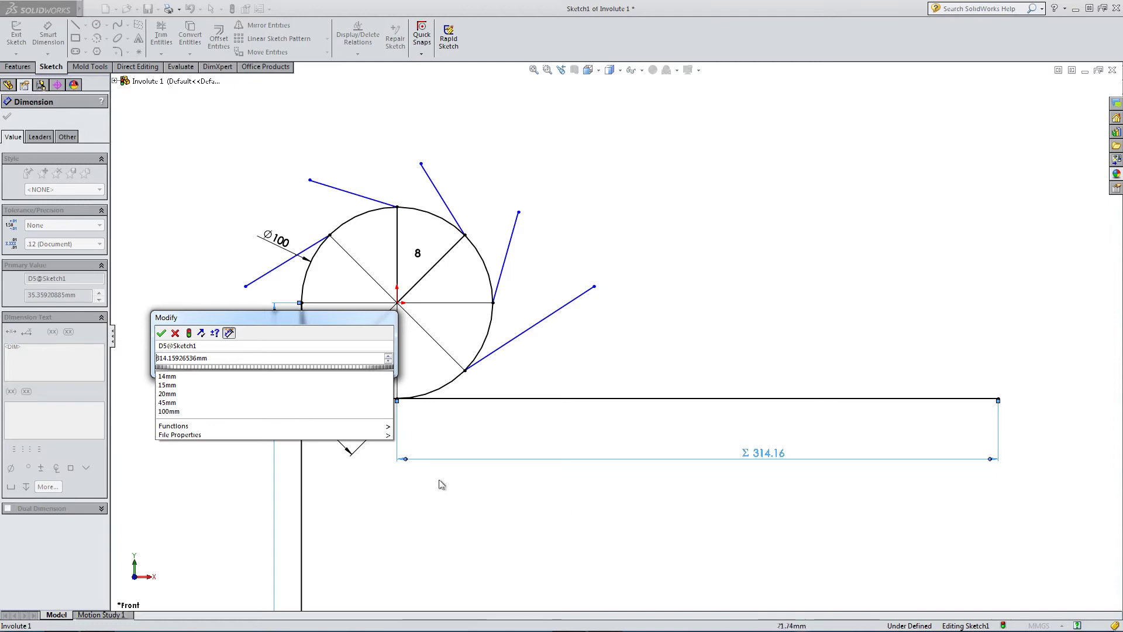
double_click(243, 357)
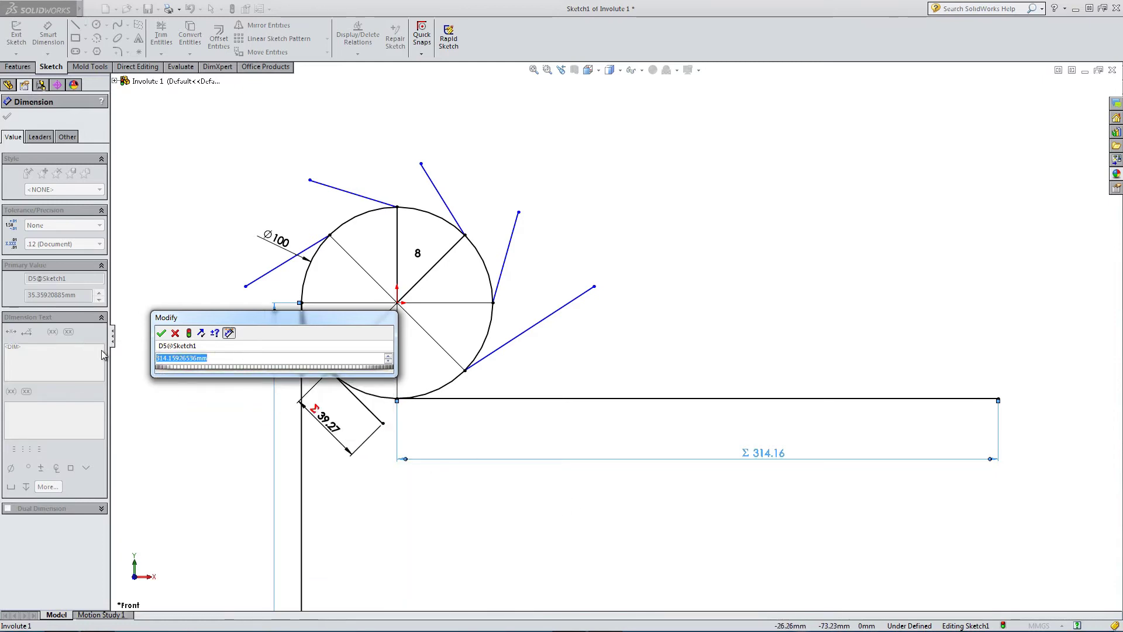
type("=")
left_click(773, 448)
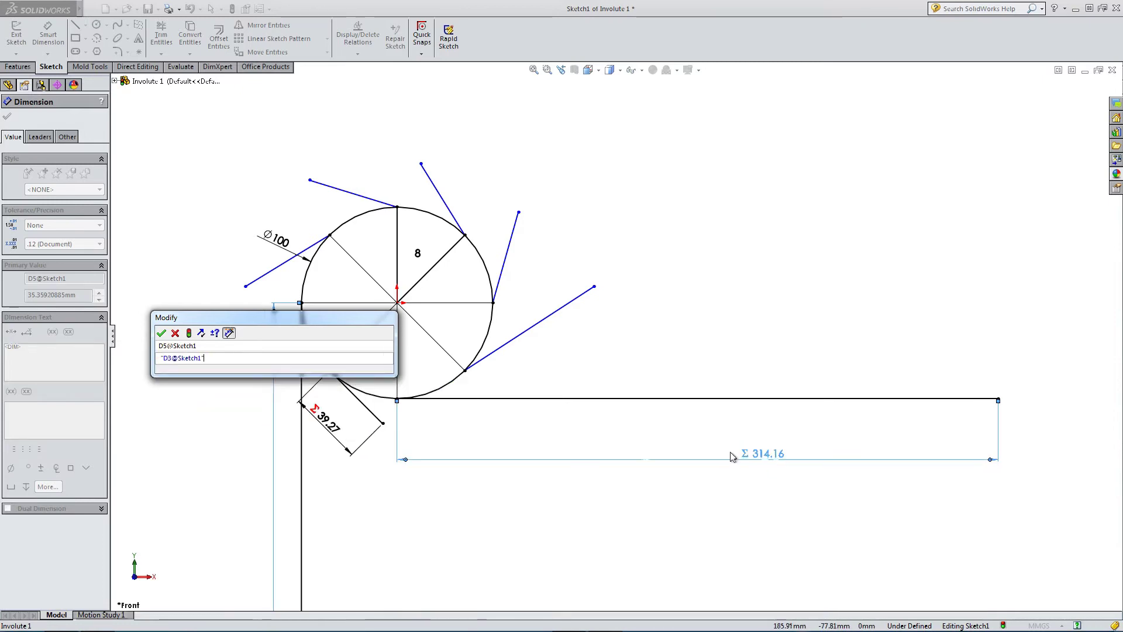
type("/3")
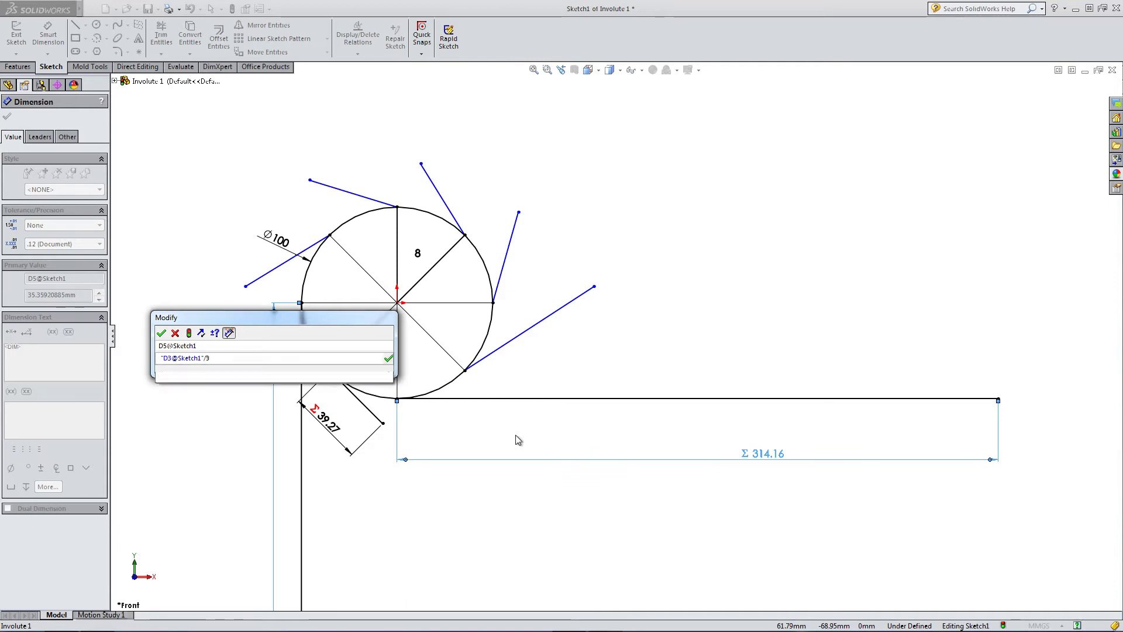
key("BackSpace")
type("8")
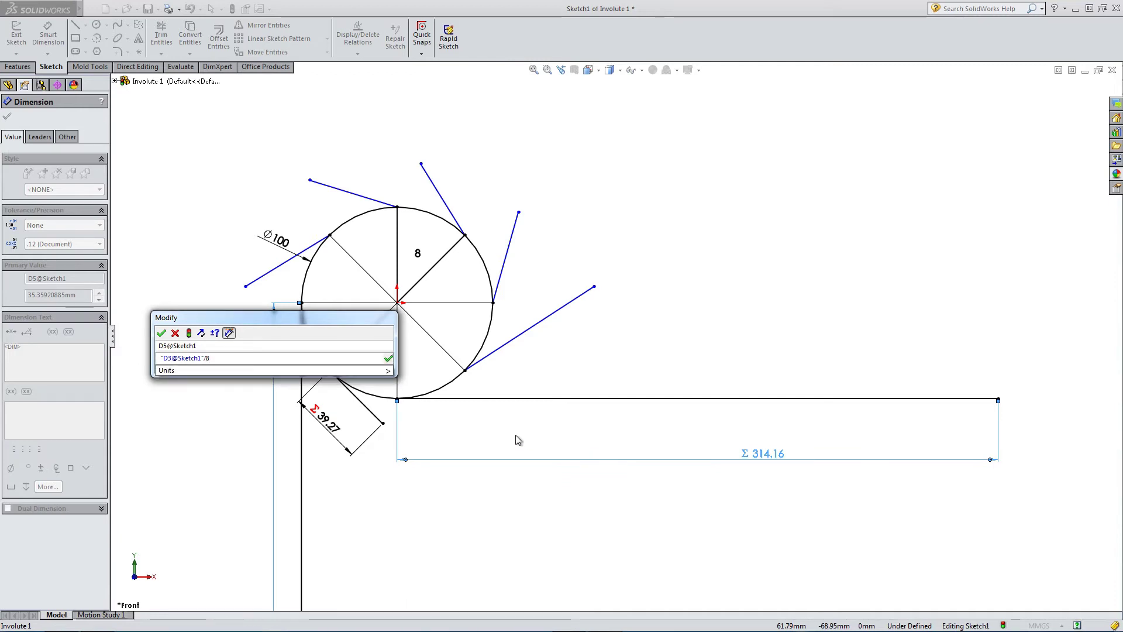
type("*2")
key("Return")
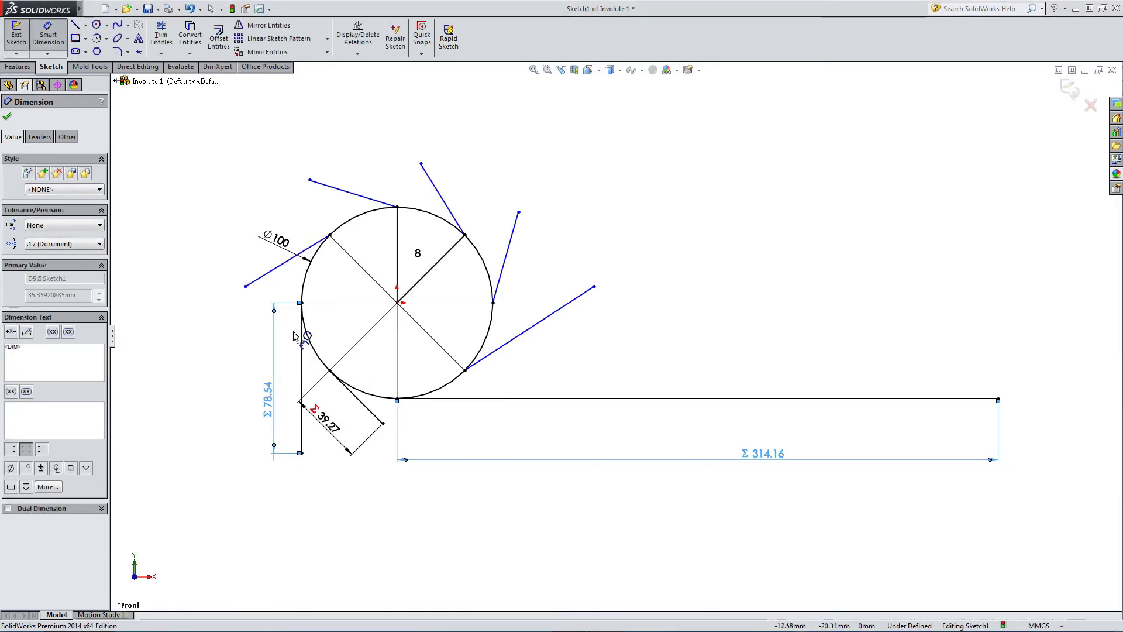
Make the upper-left line tangent to the circle
key("Escape")
left_click(303, 251)
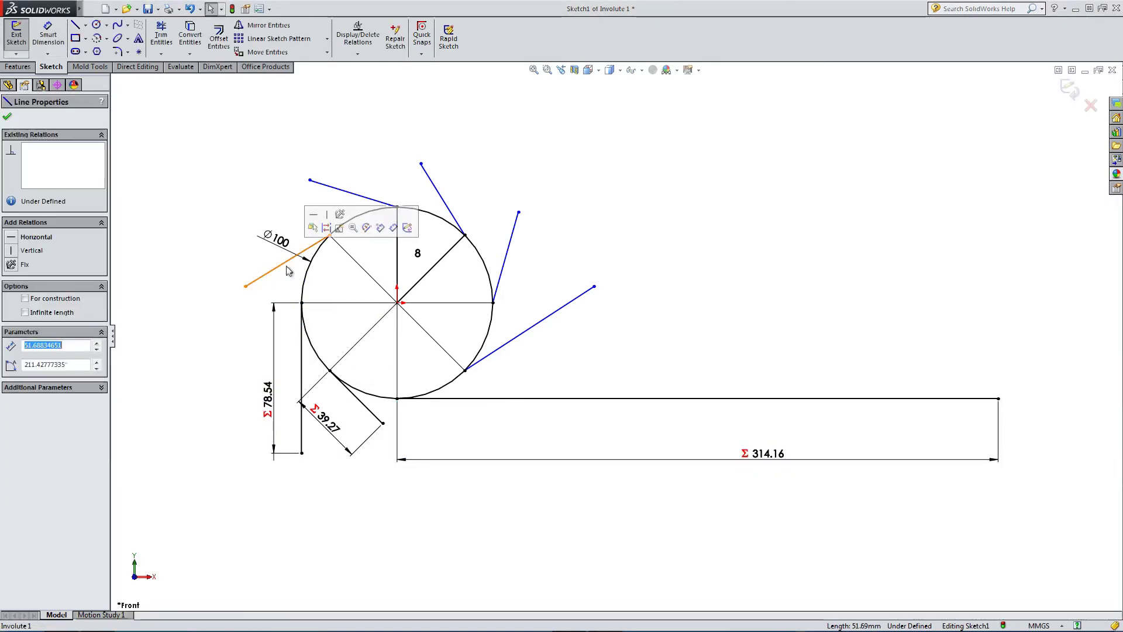
left_click(308, 276, "ctrl")
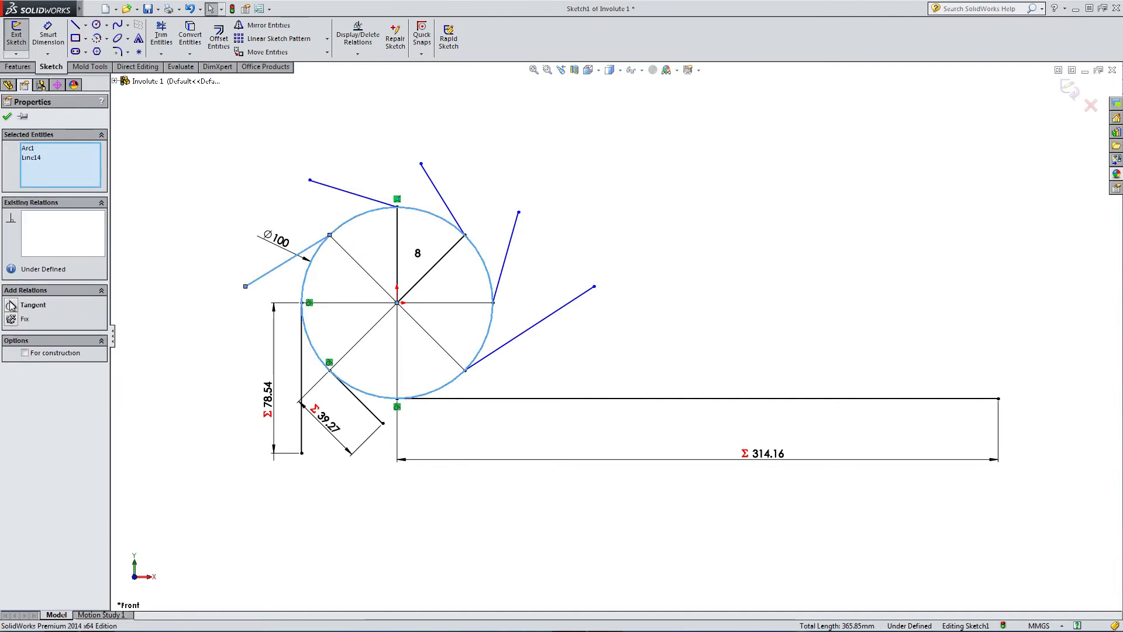
left_click(12, 305)
Dimension the upper-left tangent line by equation as the 314.16 dimension /8*3
left_click(48, 34)
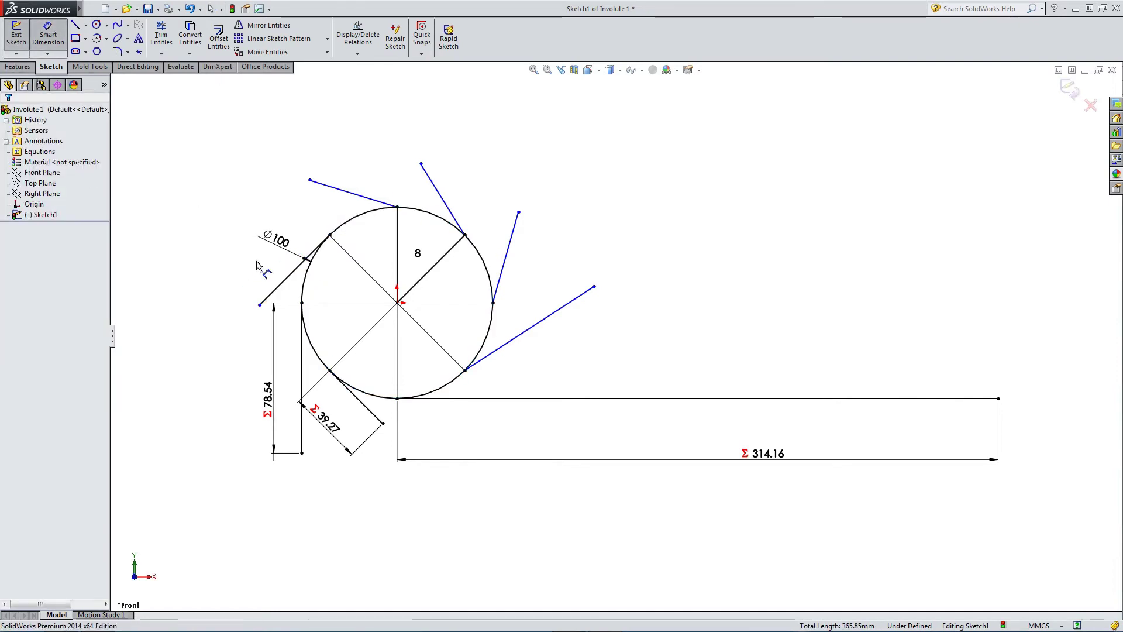
left_click(283, 281)
left_click(241, 273)
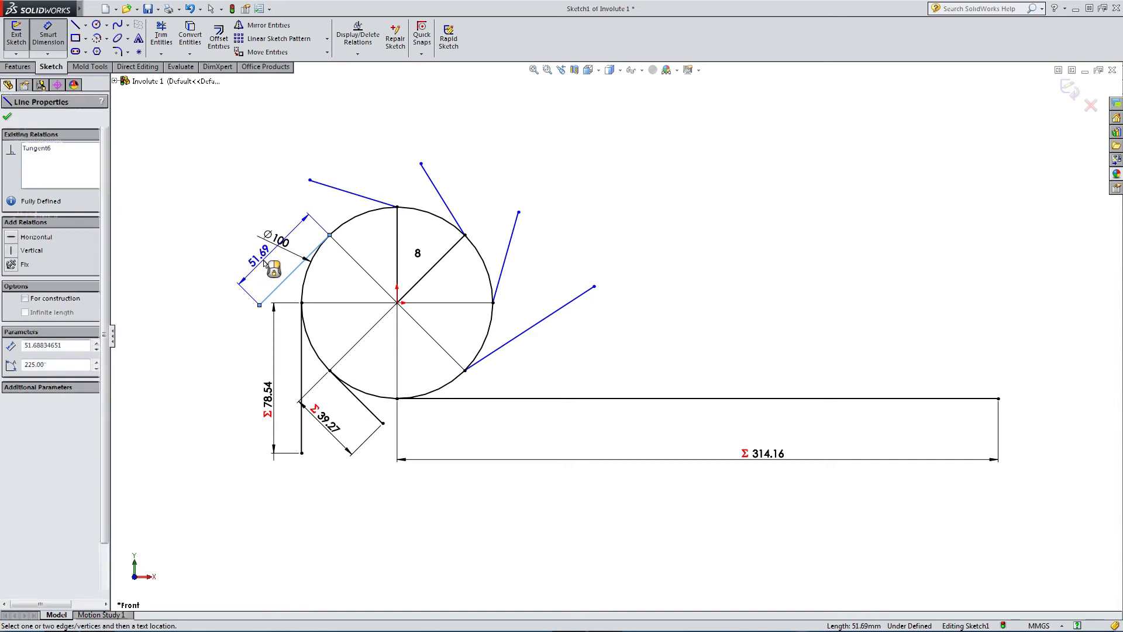
type("=")
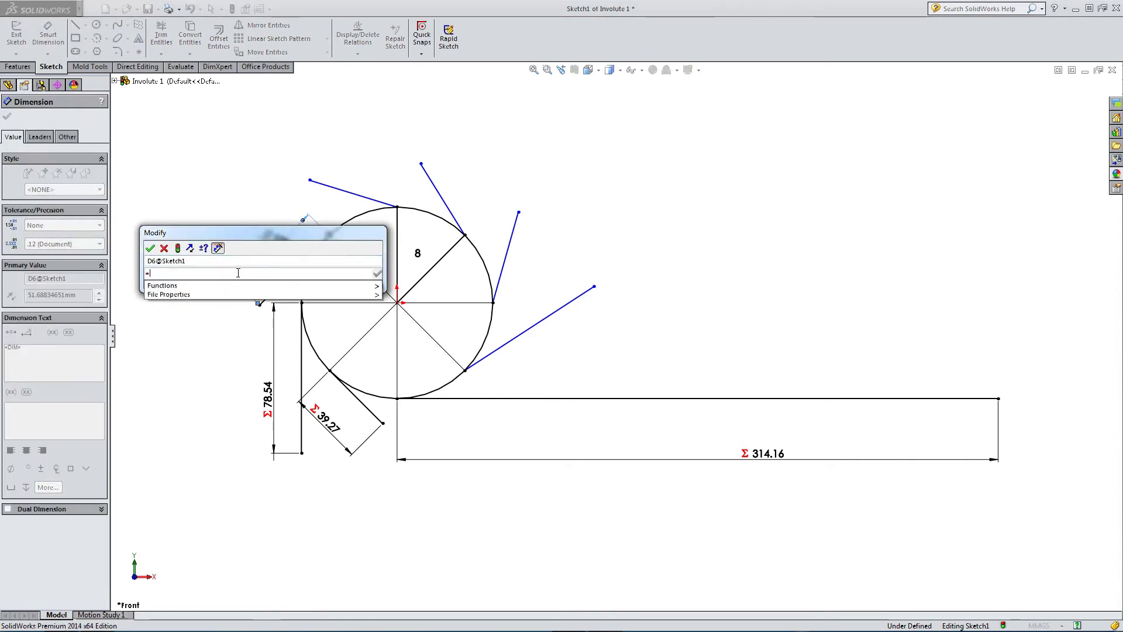
left_click(754, 462)
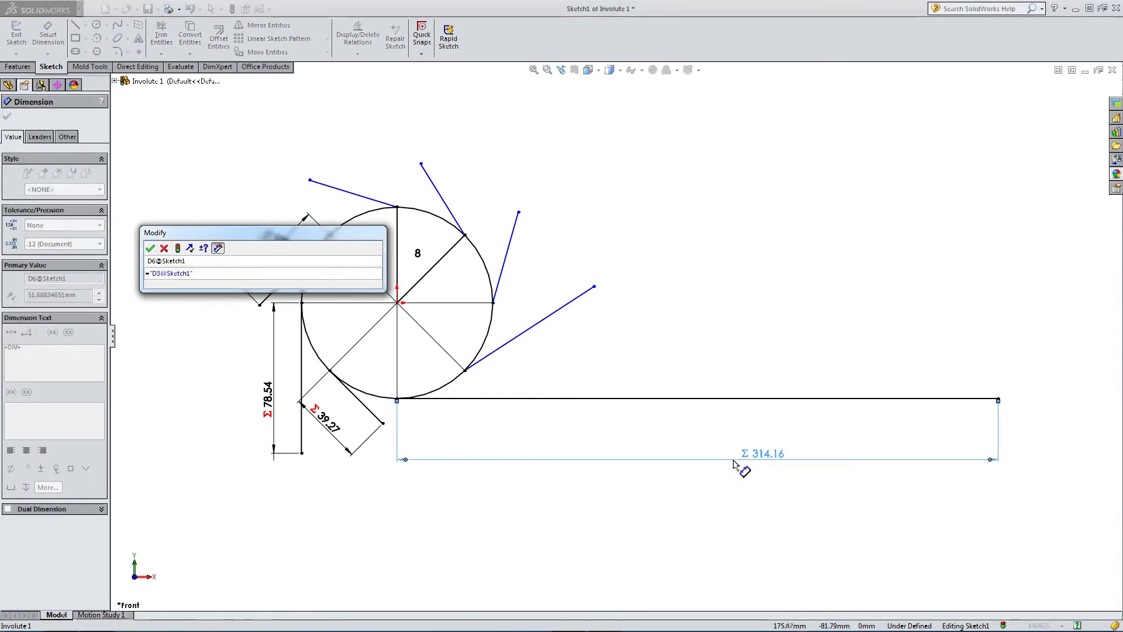
type("/8*3")
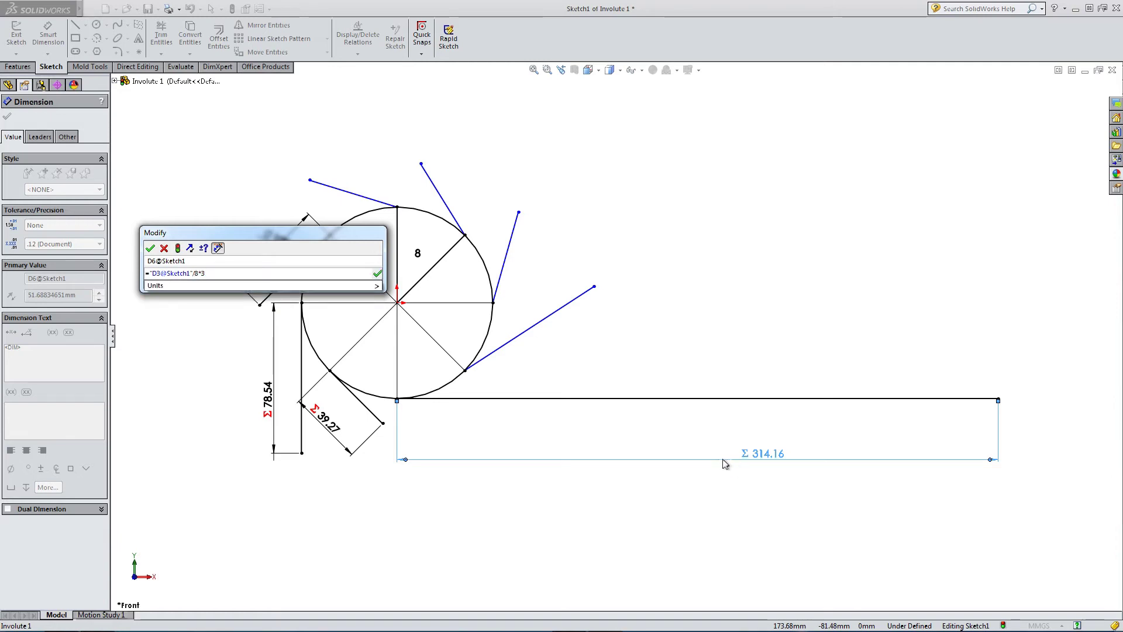
key("Return")
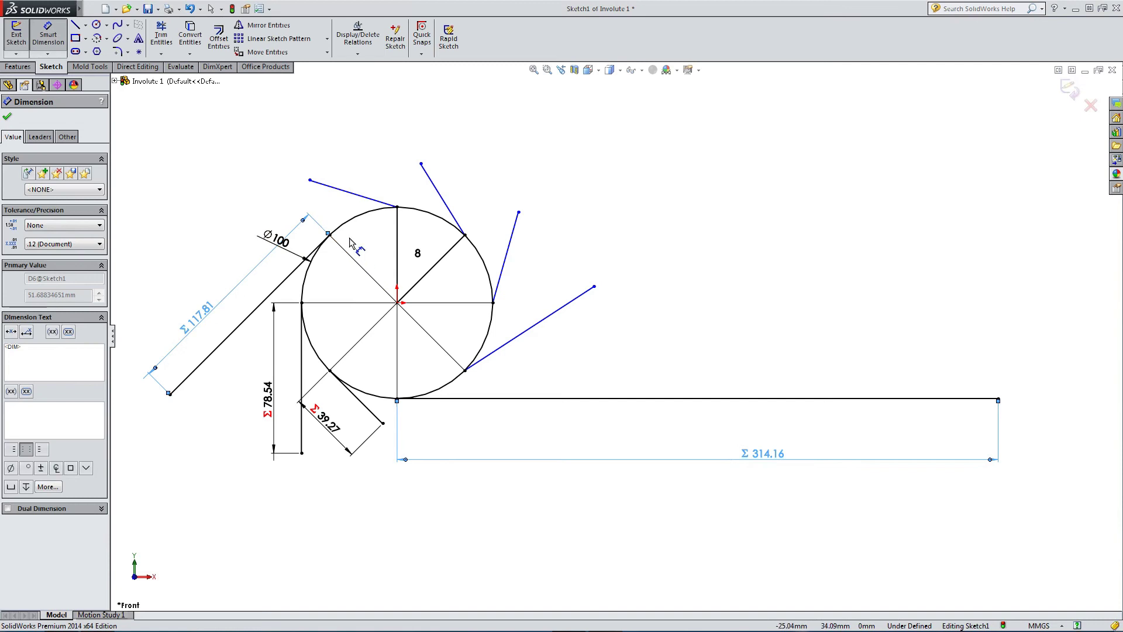
key("Escape")
Undo the unsolvable tangent on the top line and move its free end left
left_click(365, 197)
left_click(363, 217, "ctrl")
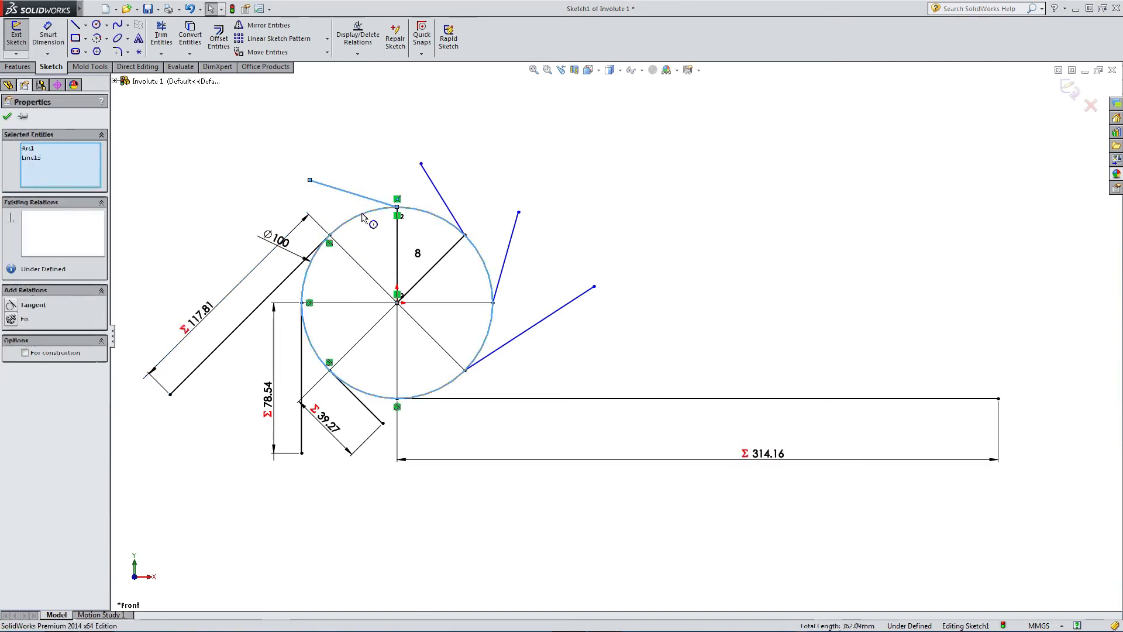
left_click(24, 305)
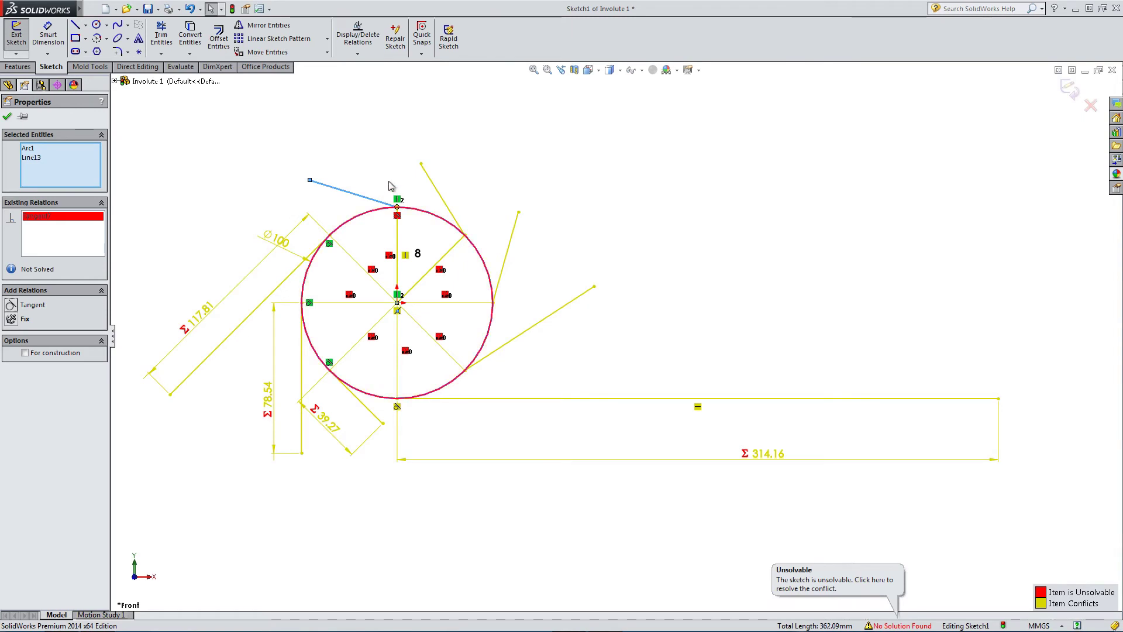
key("Escape")
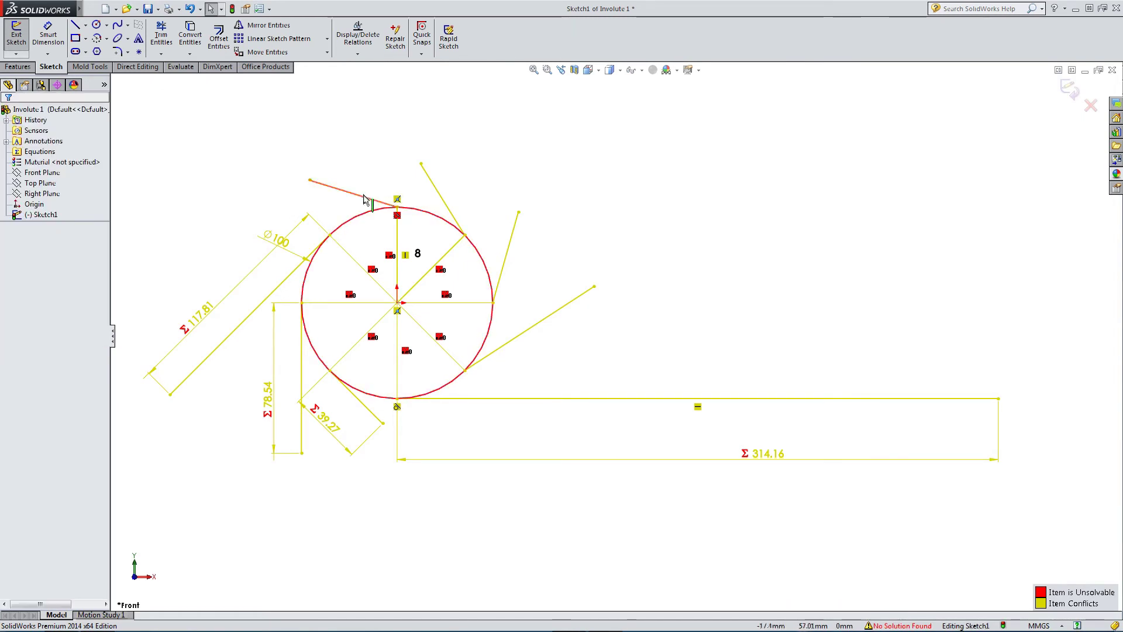
left_click(365, 197)
key("ctrl+z")
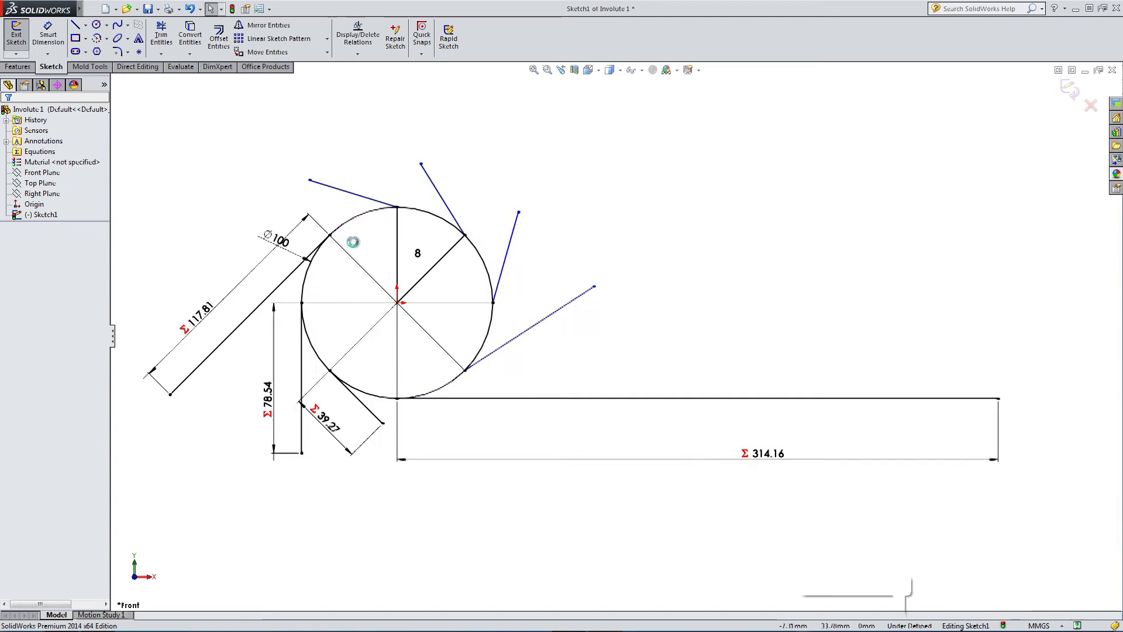
left_click_drag(309, 180, 226, 192)
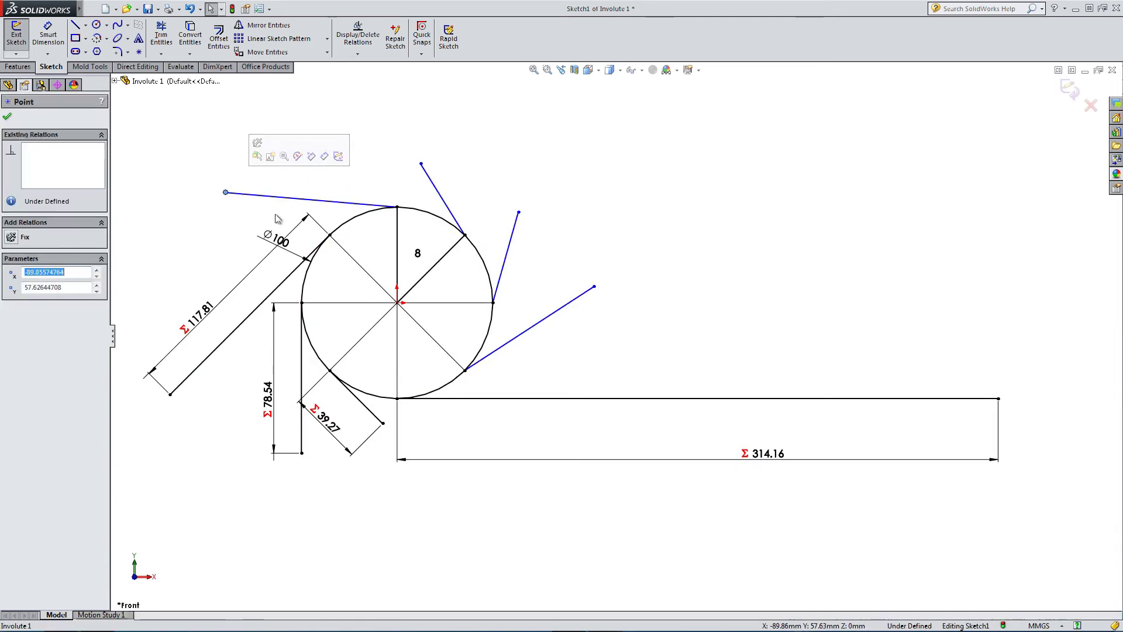
key("Escape")
Undo a second failed tangent attempt and level the top line horizontally
left_click(351, 203)
left_click(356, 217, "ctrl")
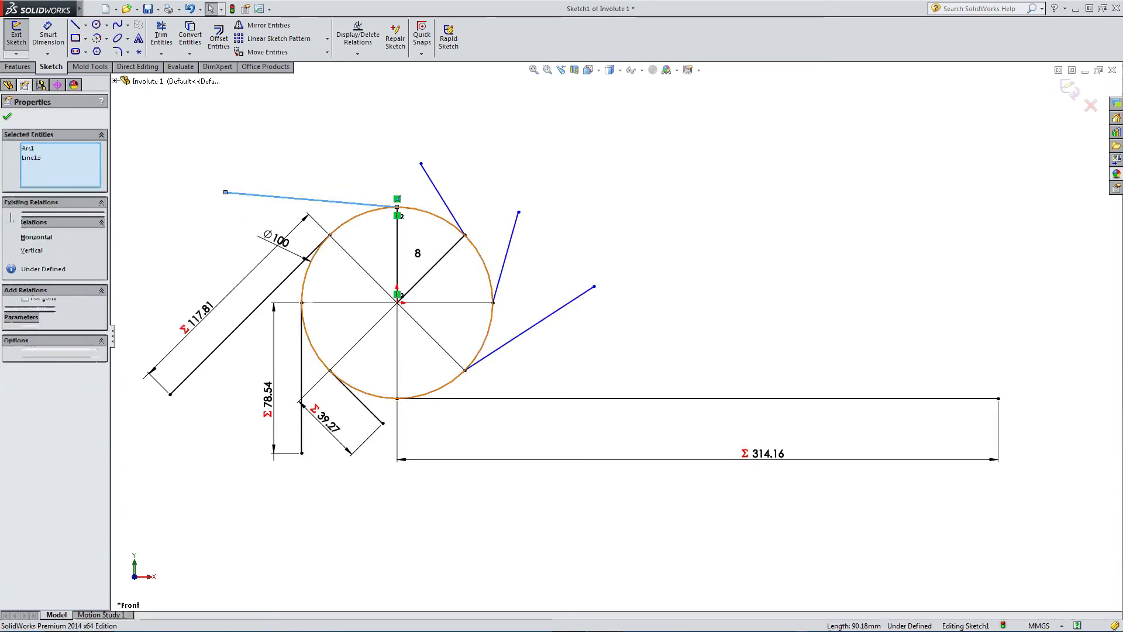
left_click(15, 305)
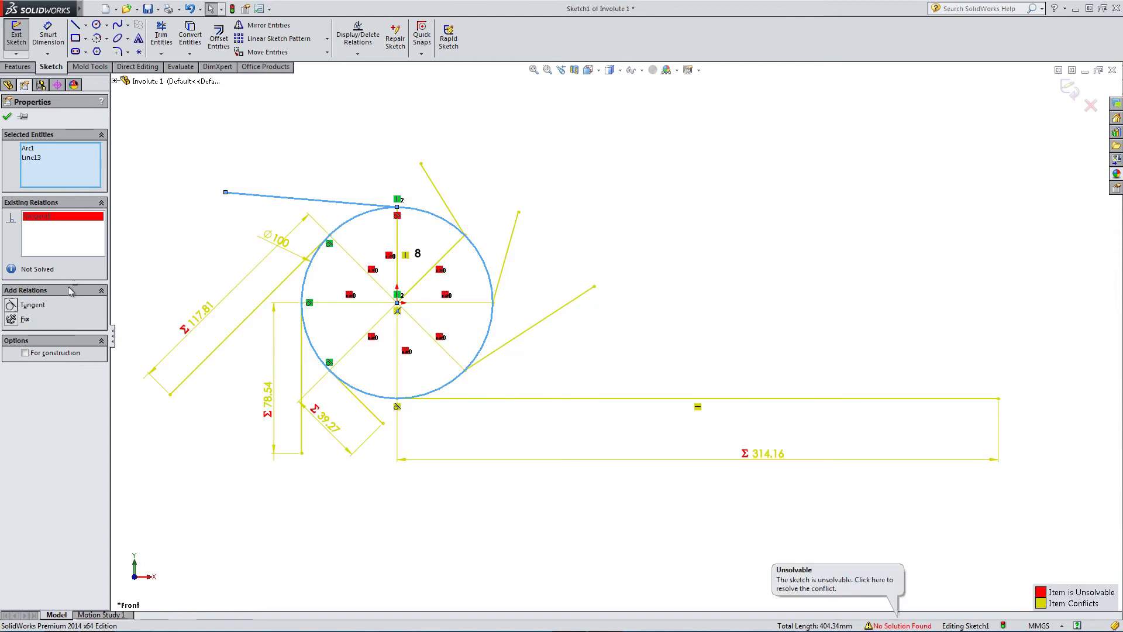
key("ctrl+z")
left_click_drag(226, 194, 209, 215)
left_click(227, 206)
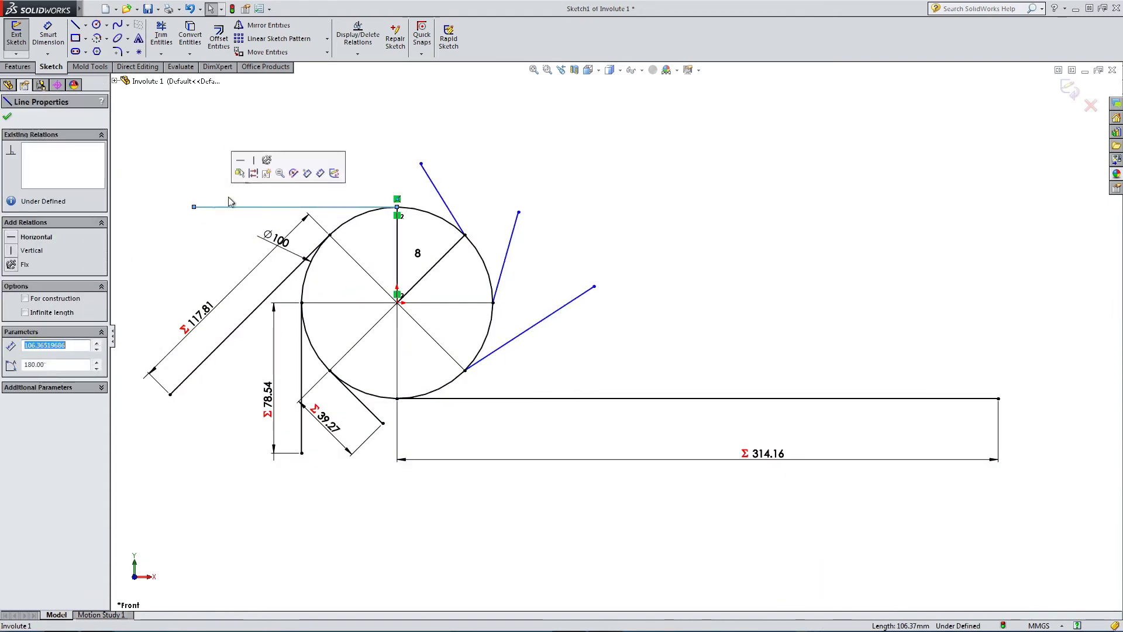
left_click(201, 176)
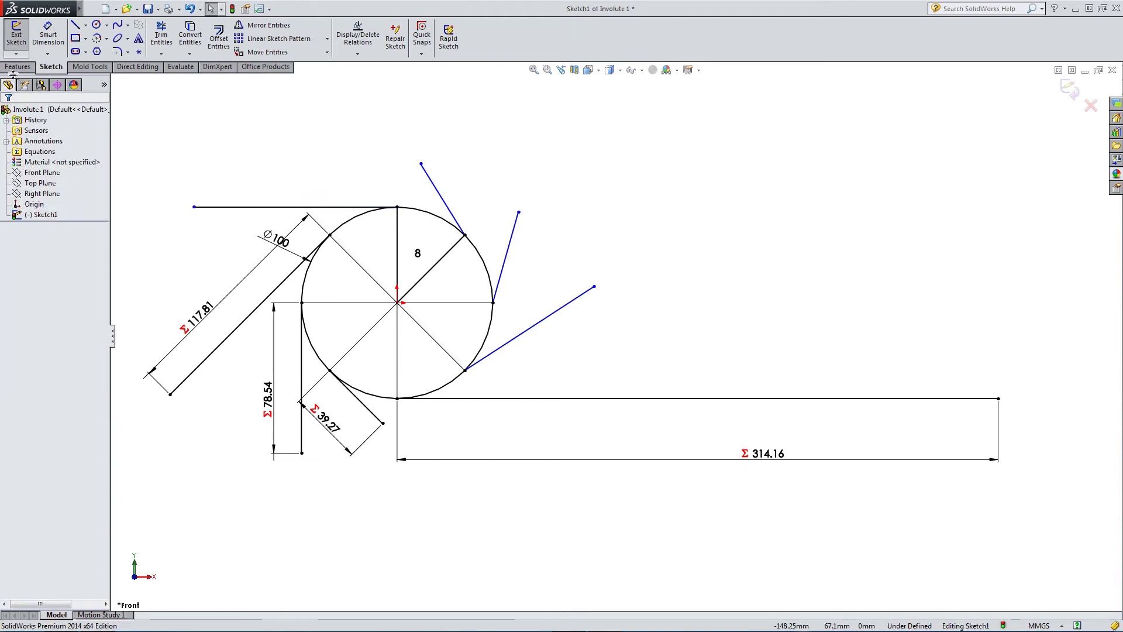
Dimension the top horizontal line by equation as the 314.16 dimension /8*4
left_click(48, 36)
left_click(224, 206)
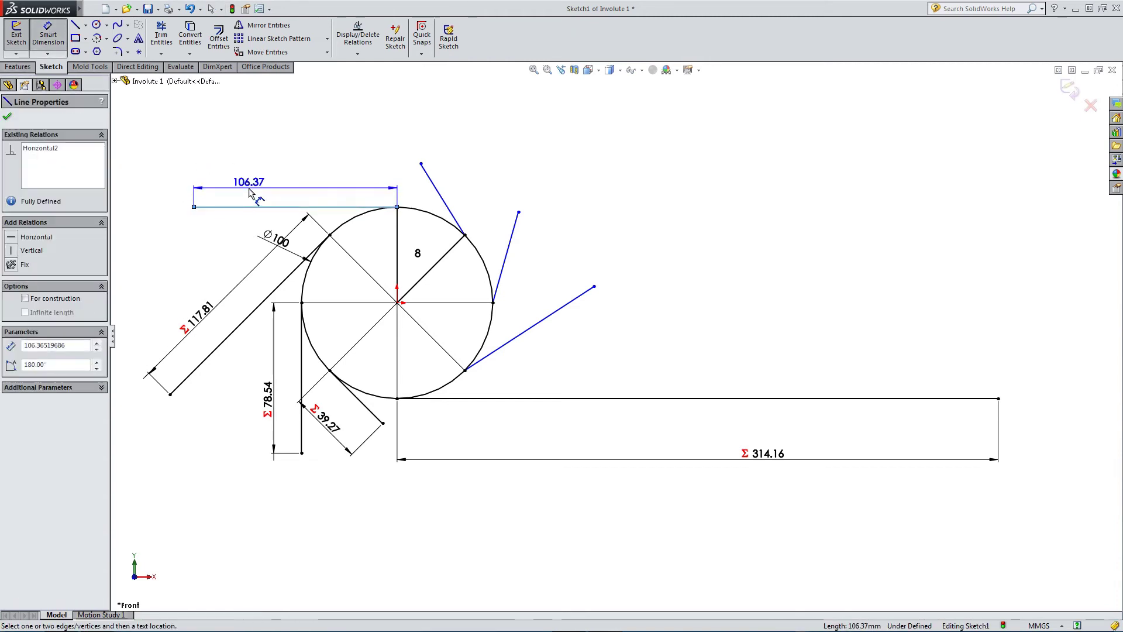
left_click(229, 201)
type("=")
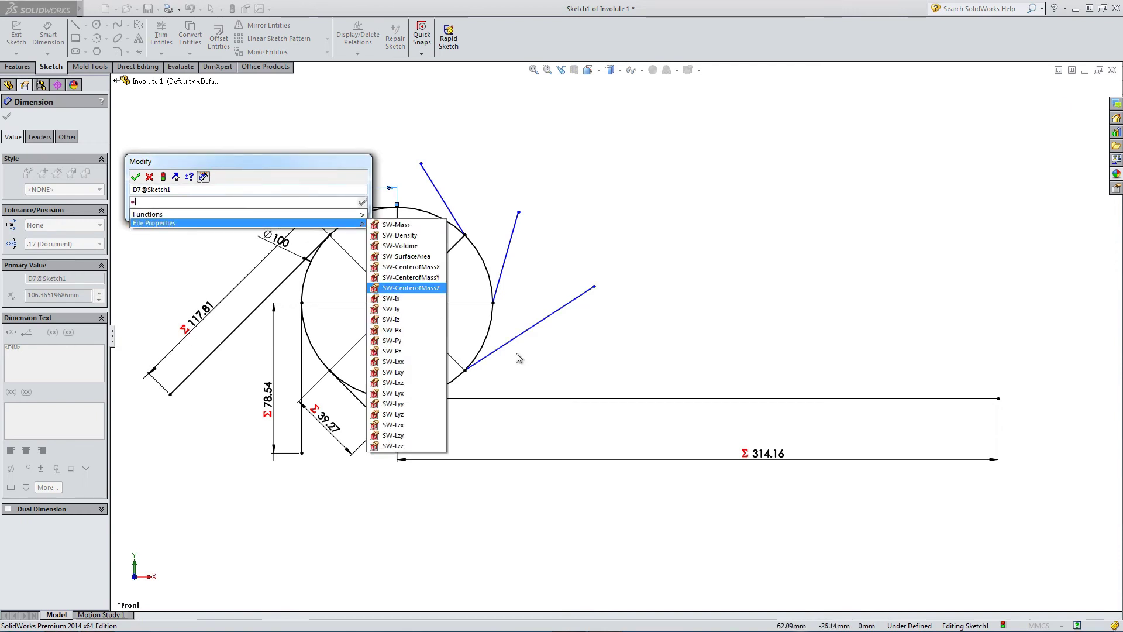
left_click(638, 454)
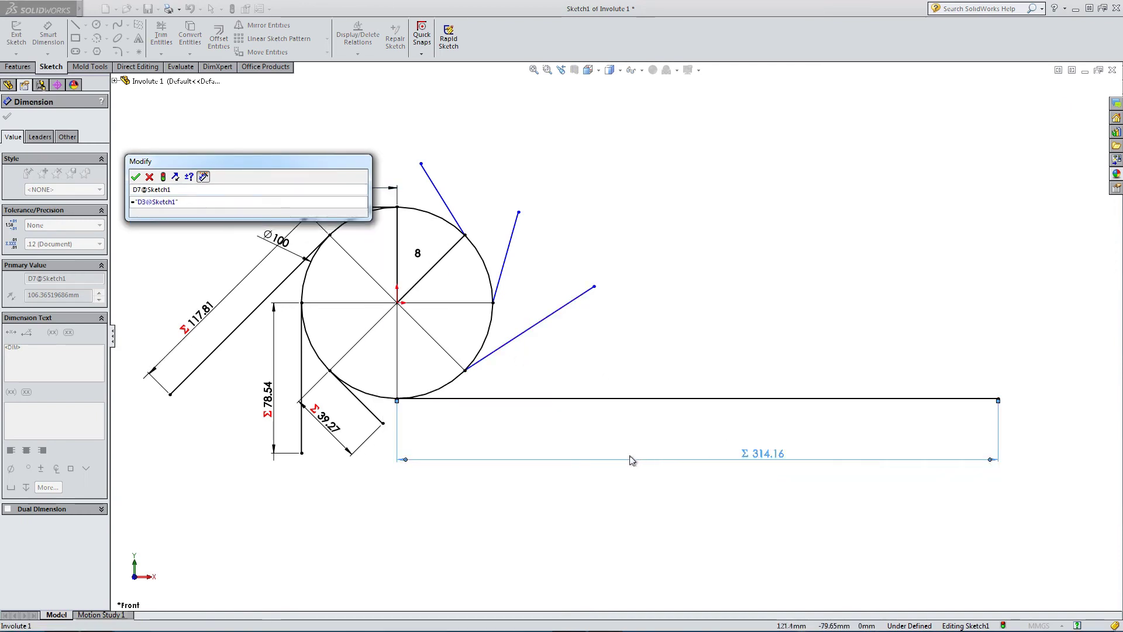
type("/8")
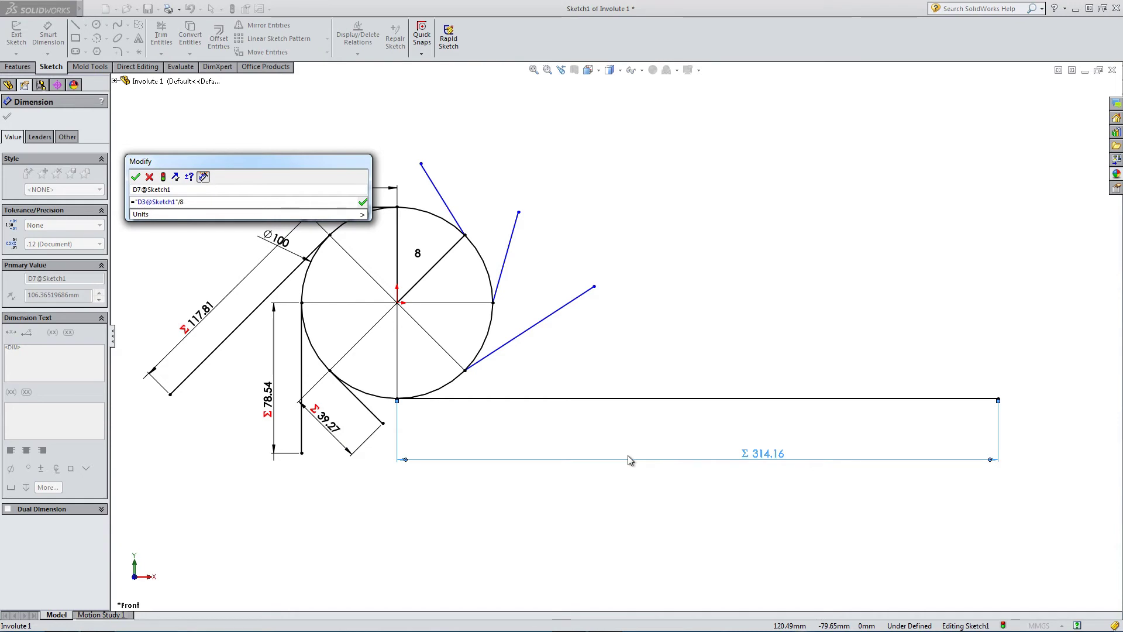
type("*4")
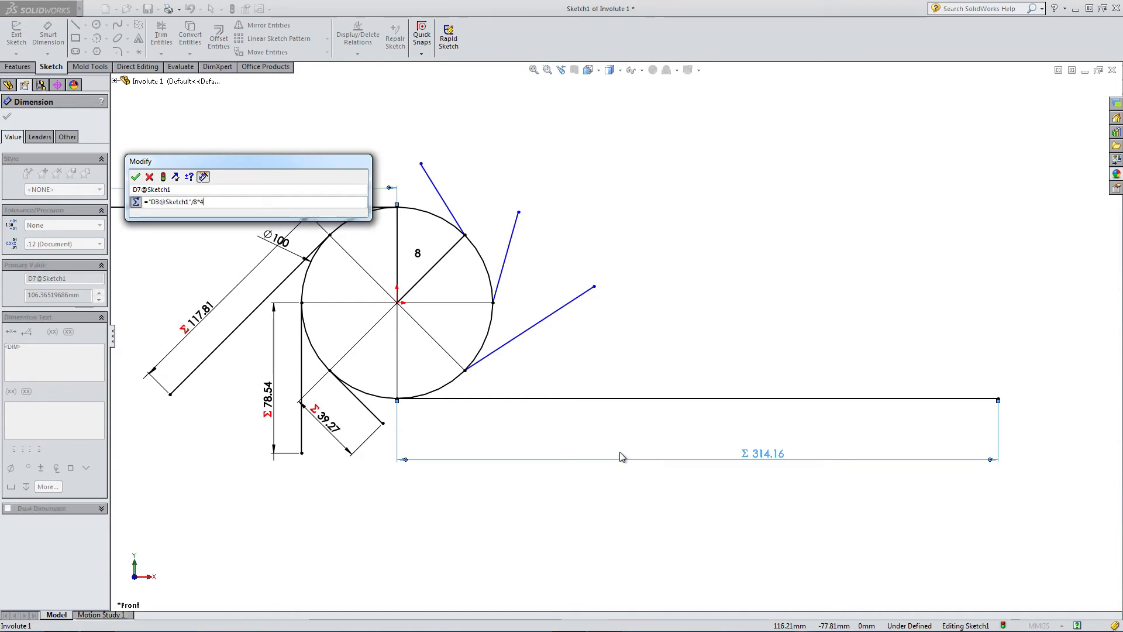
key("Return")
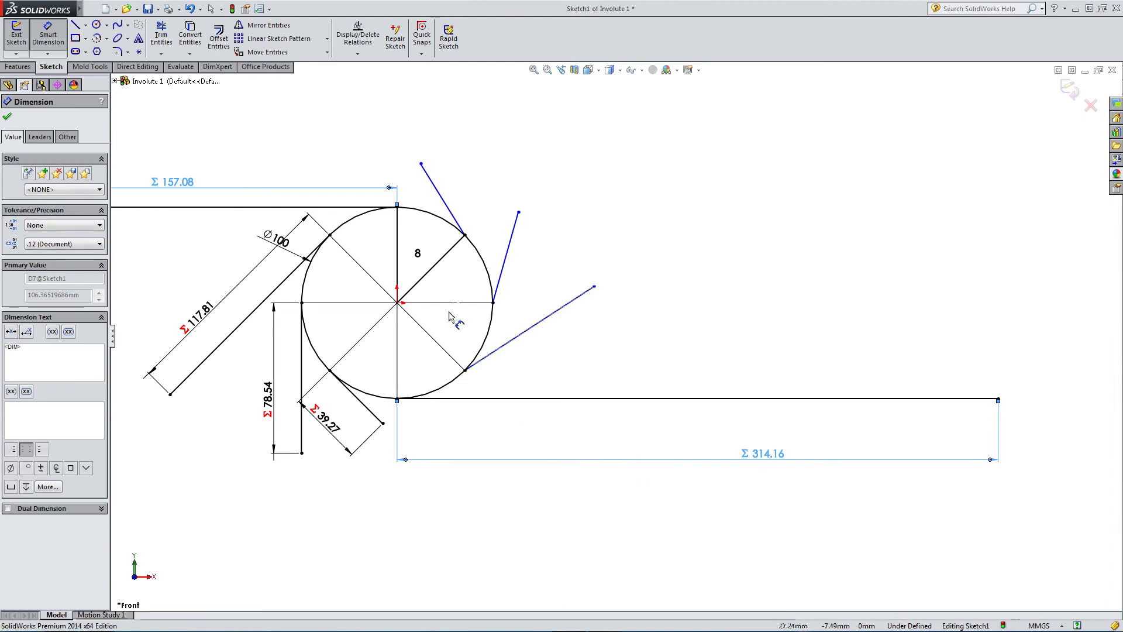
Make the upper-right line tangent to the circle
key("Escape")
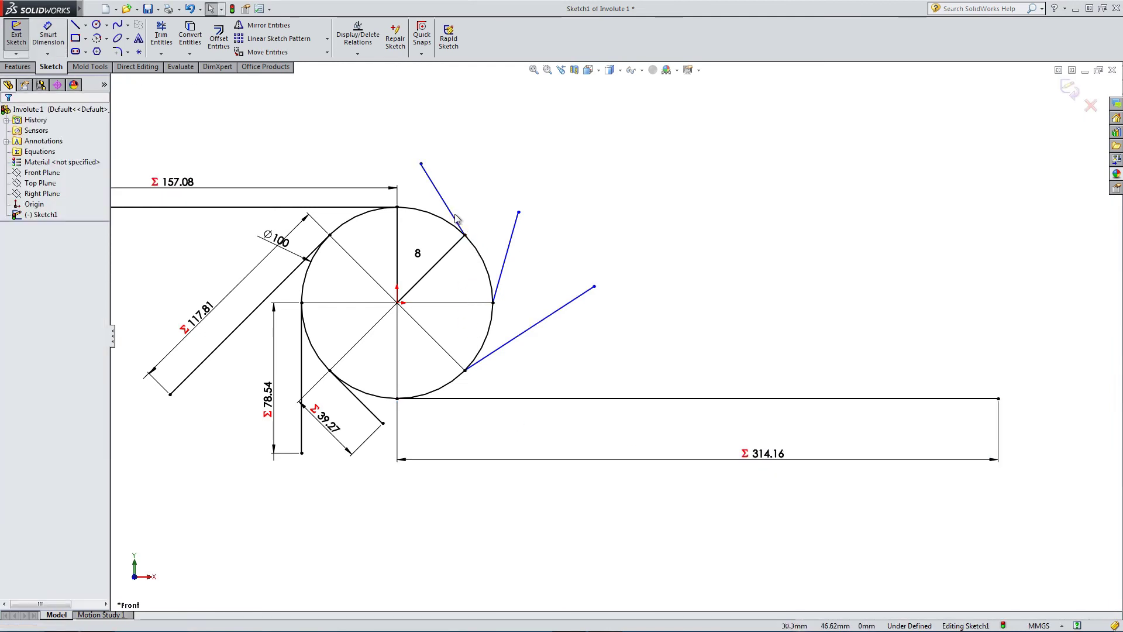
left_click(457, 219)
left_click(455, 227, "ctrl")
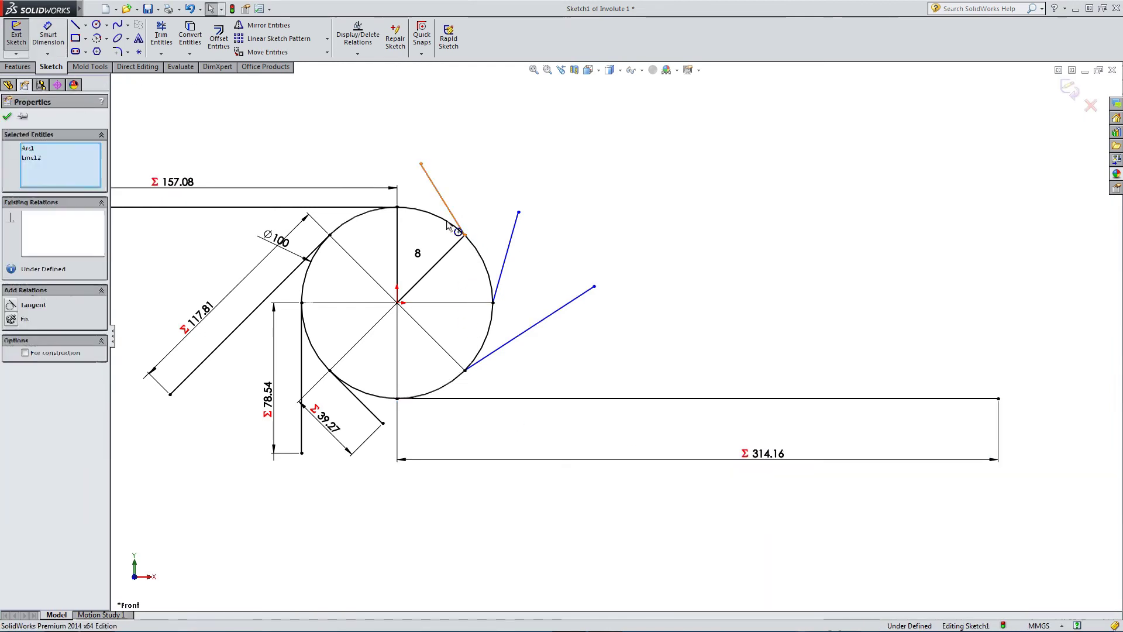
left_click(12, 306)
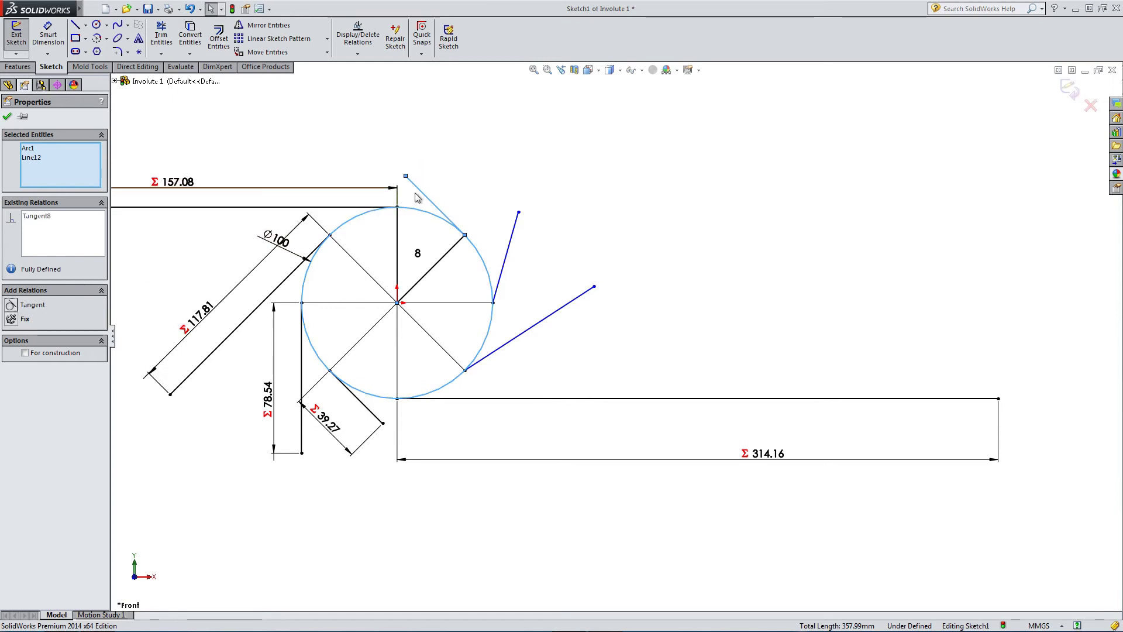
key("Escape")
Dimension the tangent line with the equation ='D3@Sketch1'/8*5, giving 196.35
left_click(48, 35)
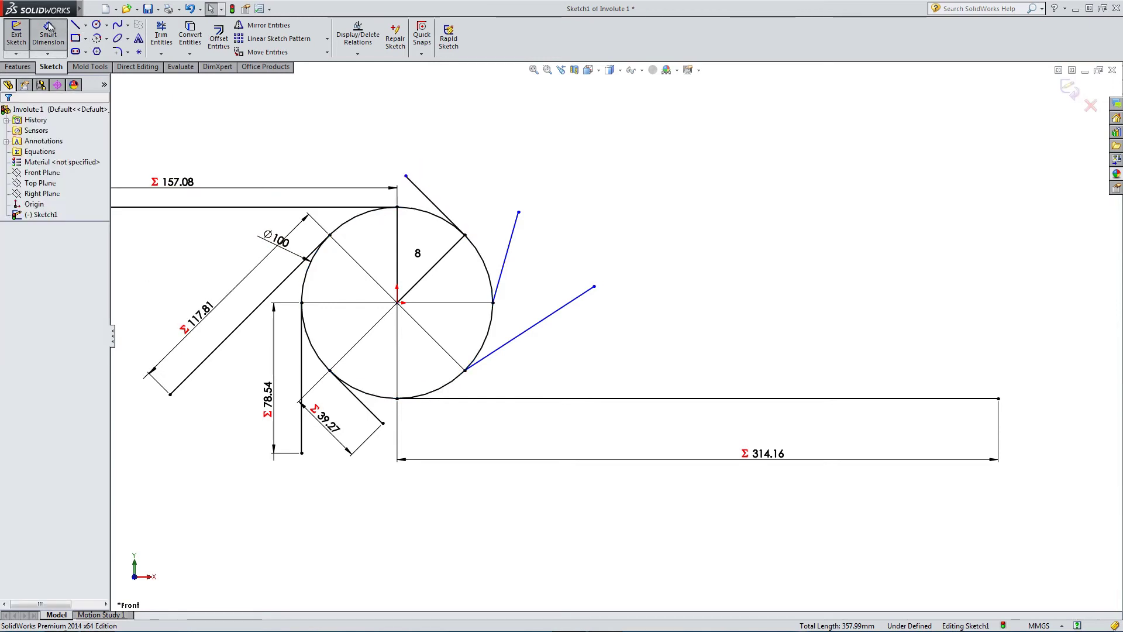
left_click(439, 207)
left_click(451, 188)
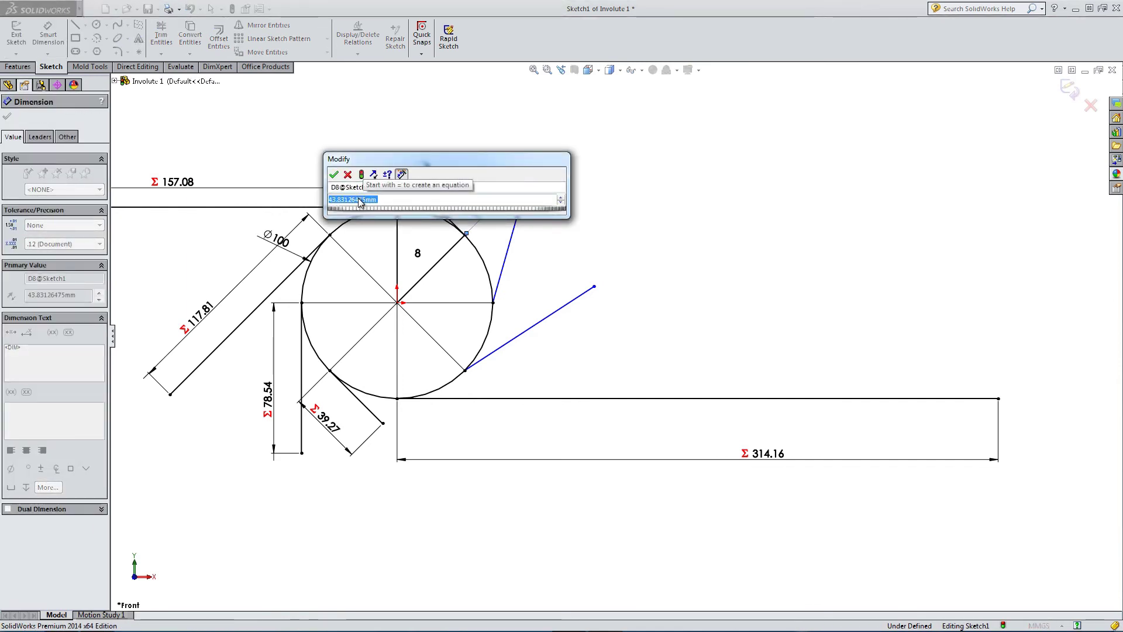
type("=")
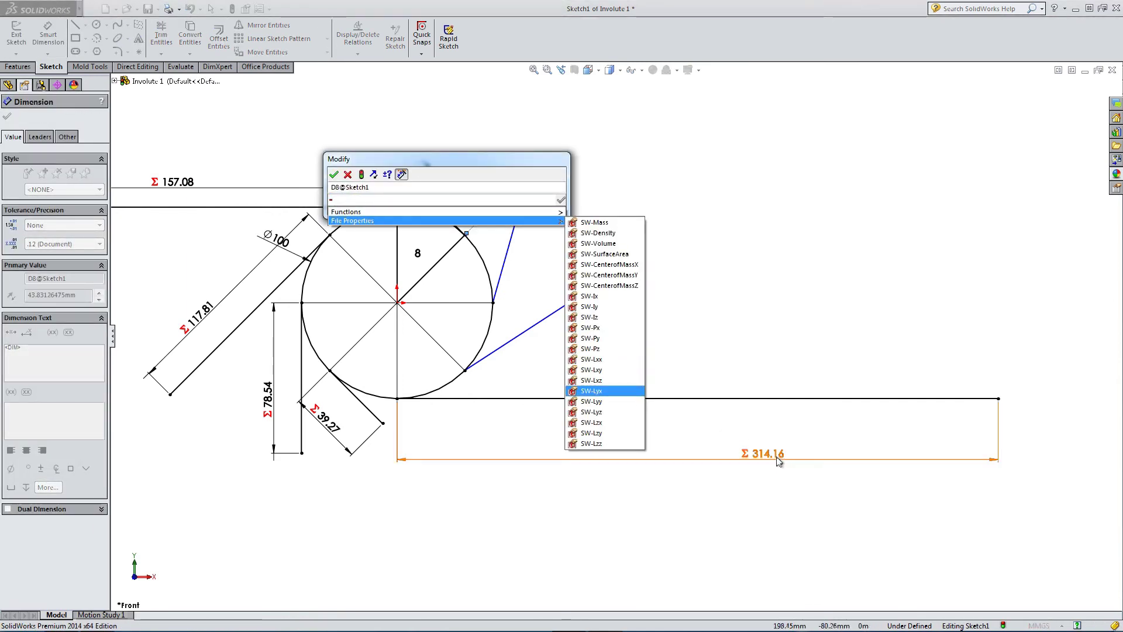
left_click(720, 460)
type("/")
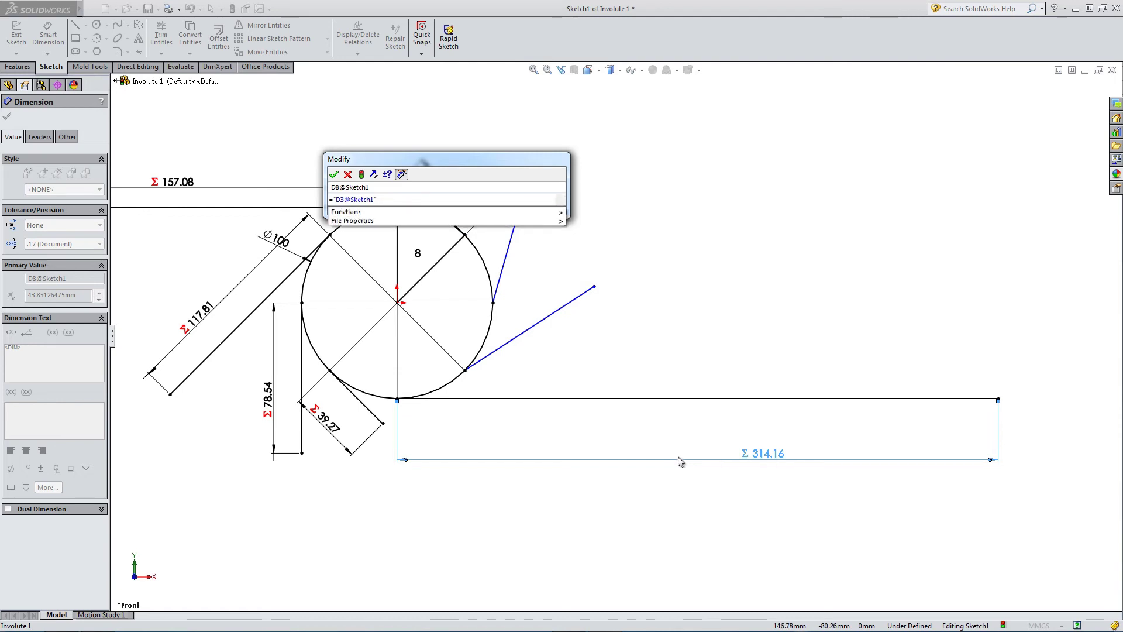
type("8")
key("Return")
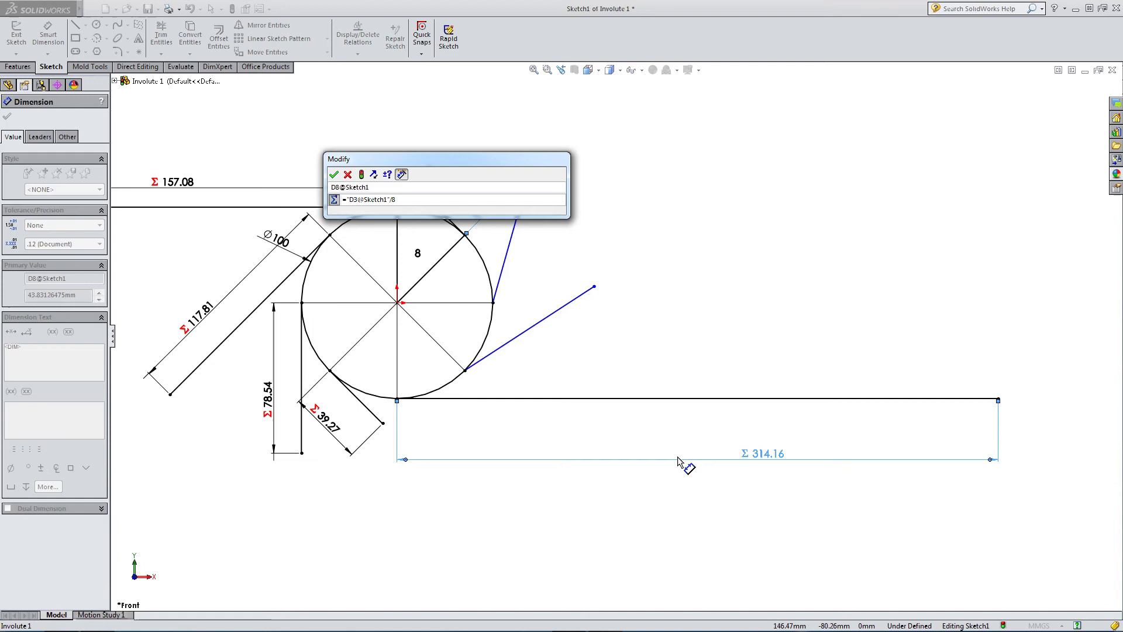
type("*")
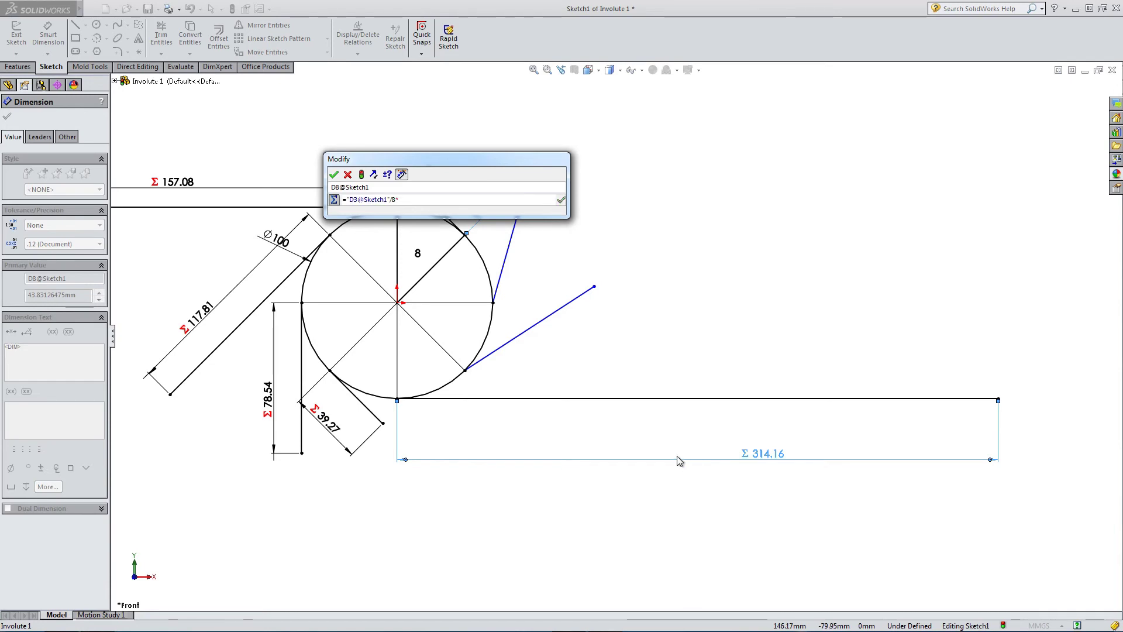
type("5")
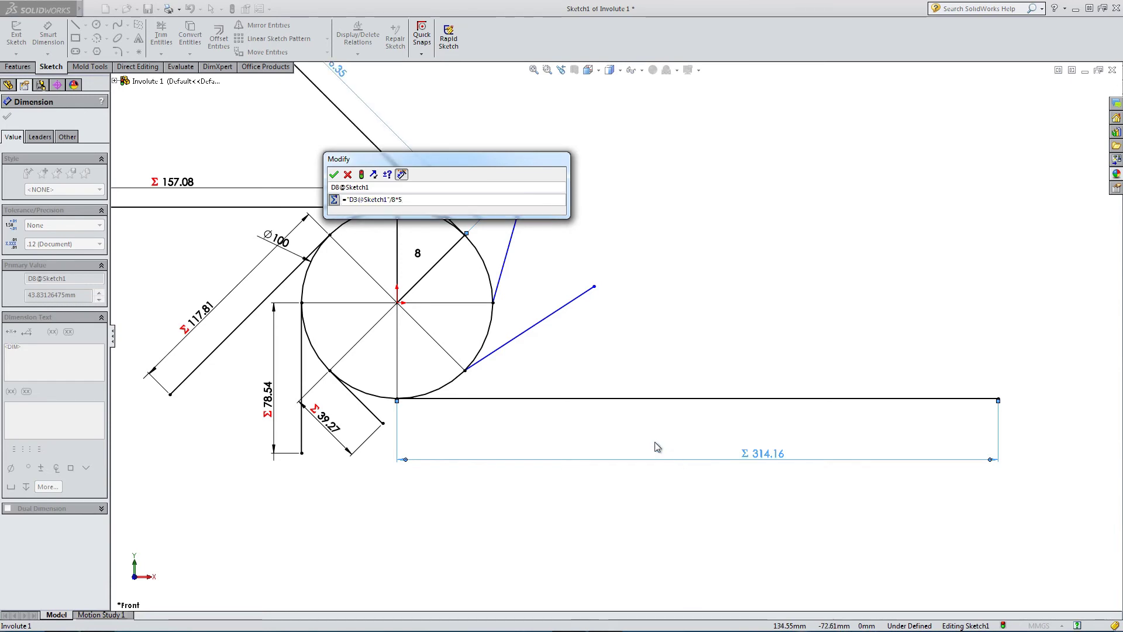
key("Return")
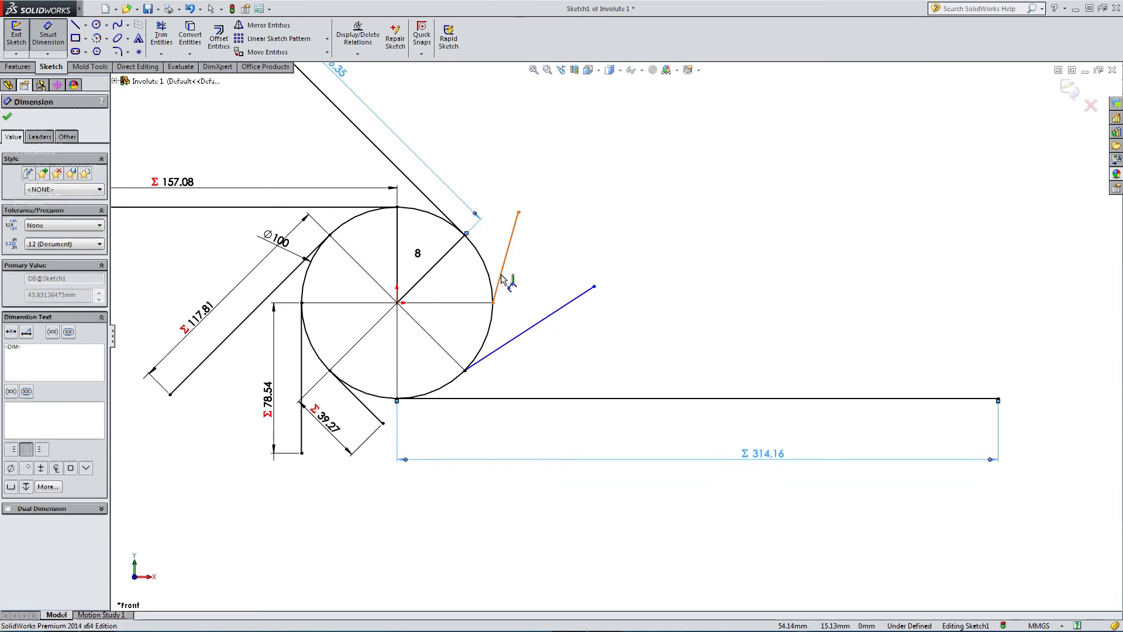
key("Escape")
key("f")
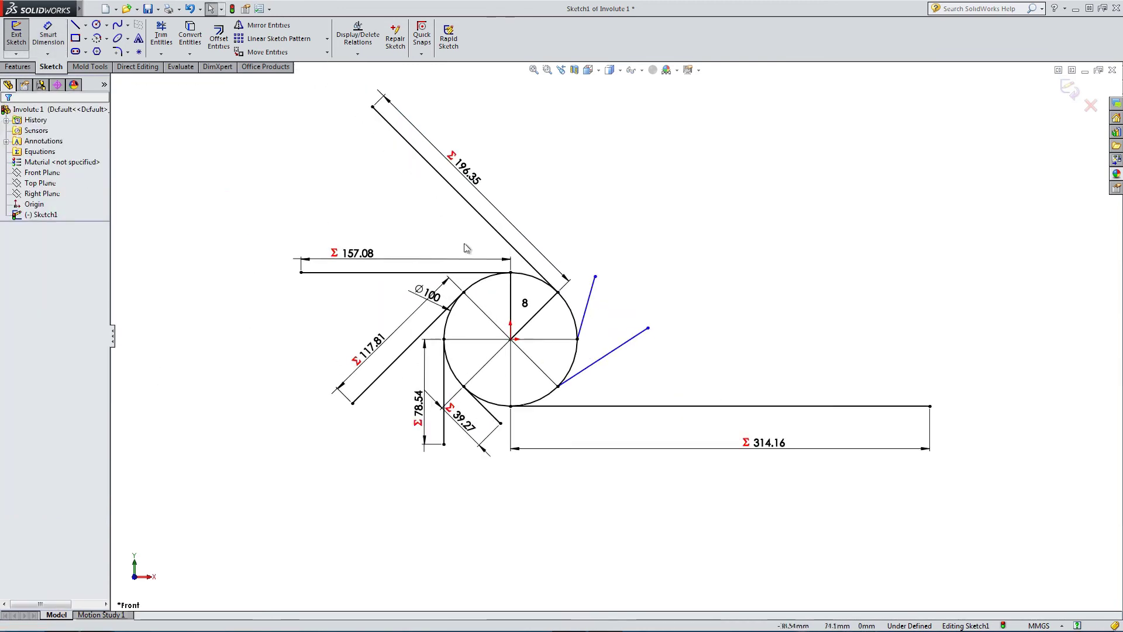
Make the vertical line at the circle's right tangent to the circle
left_click(578, 327)
left_click(576, 328, "ctrl")
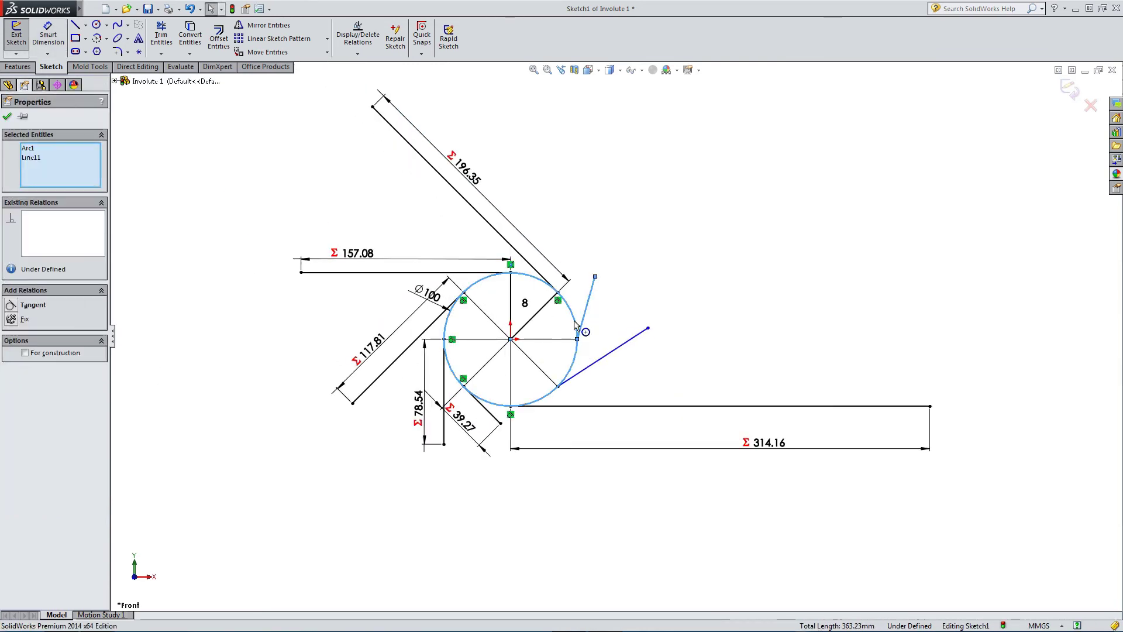
left_click(10, 307)
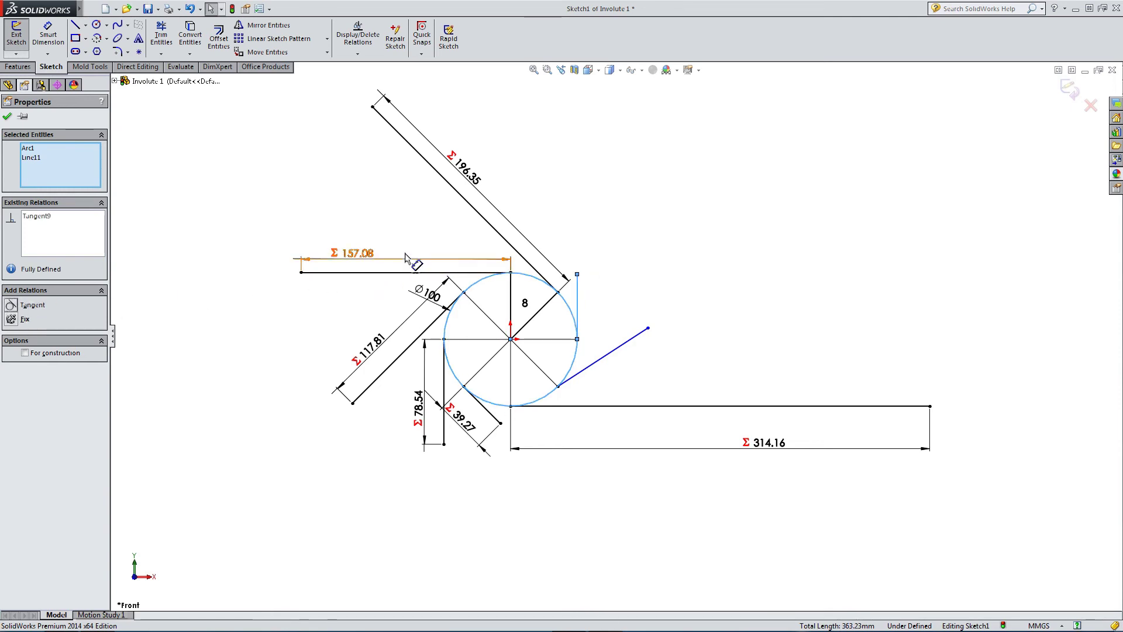
Dimension the vertical tangent line as six-eighths of the 314.16 circumference (235.62)
left_click(47, 35)
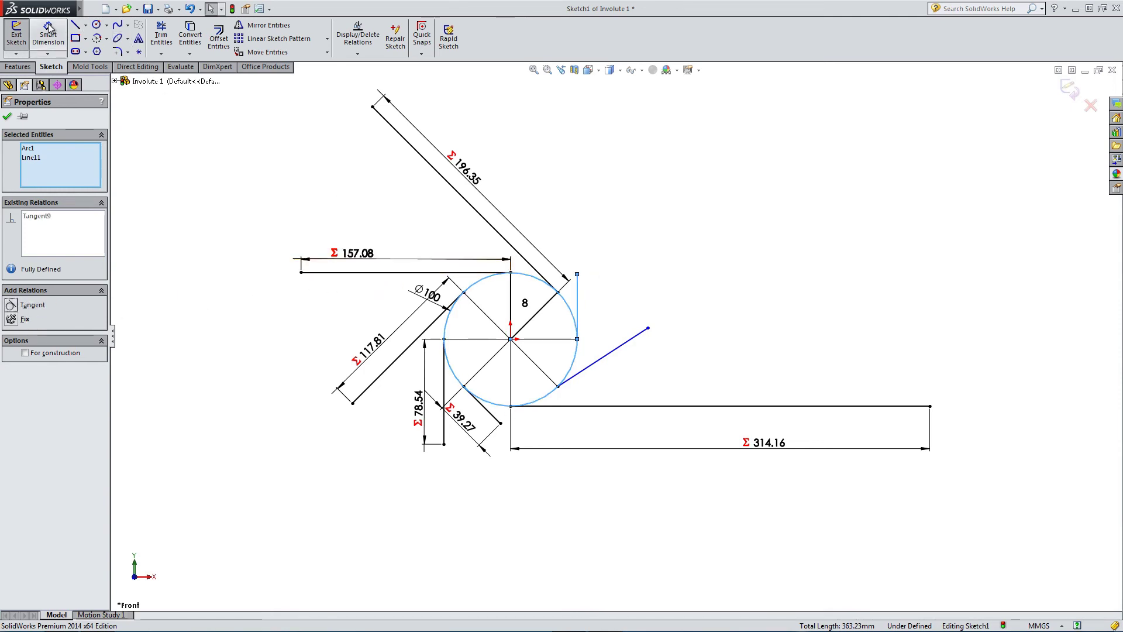
left_click(577, 299)
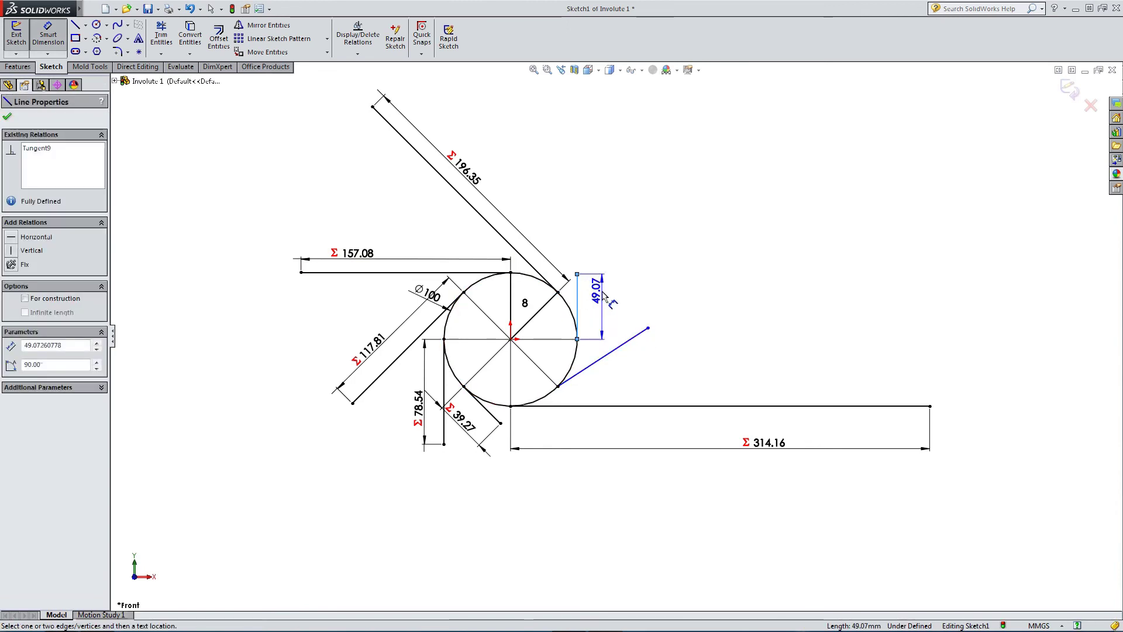
left_click(593, 298)
type("=")
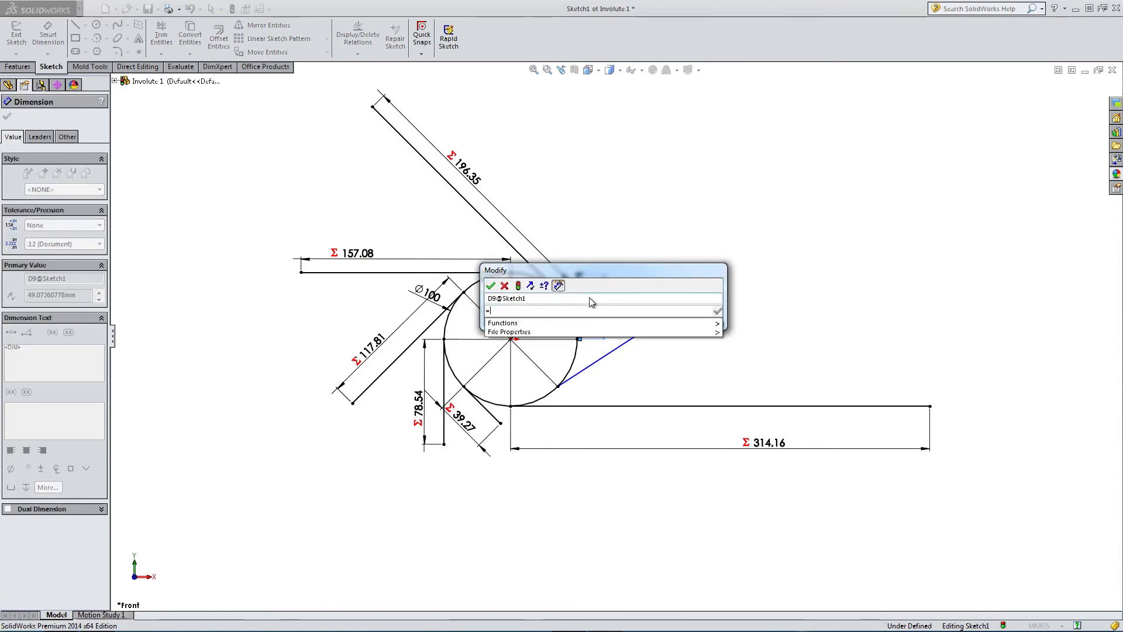
left_click(736, 449)
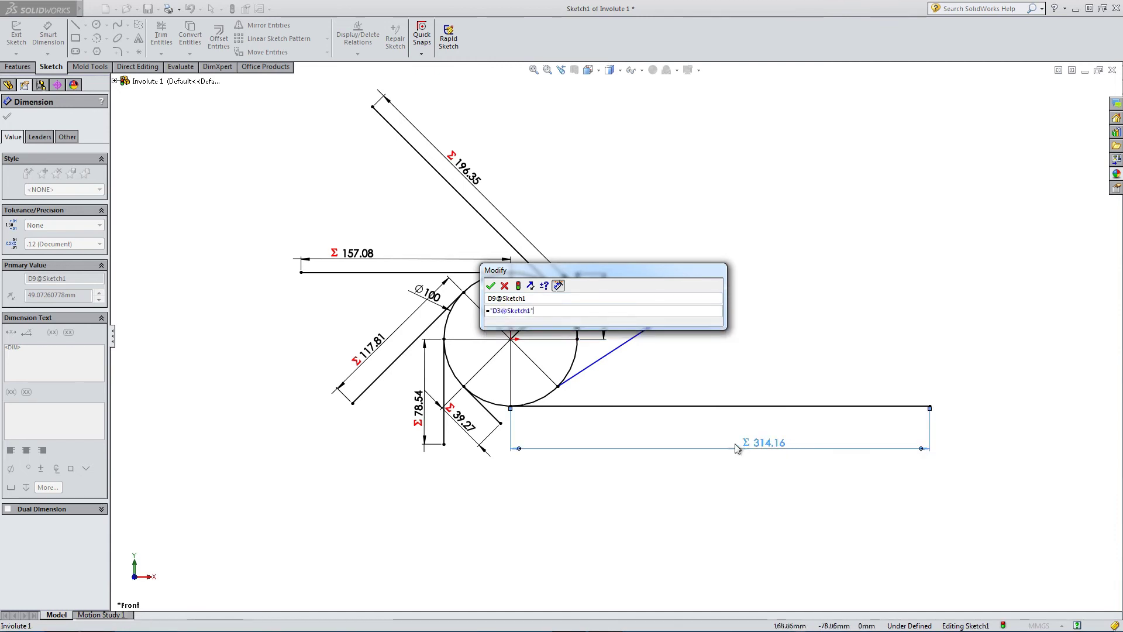
type("/8*6")
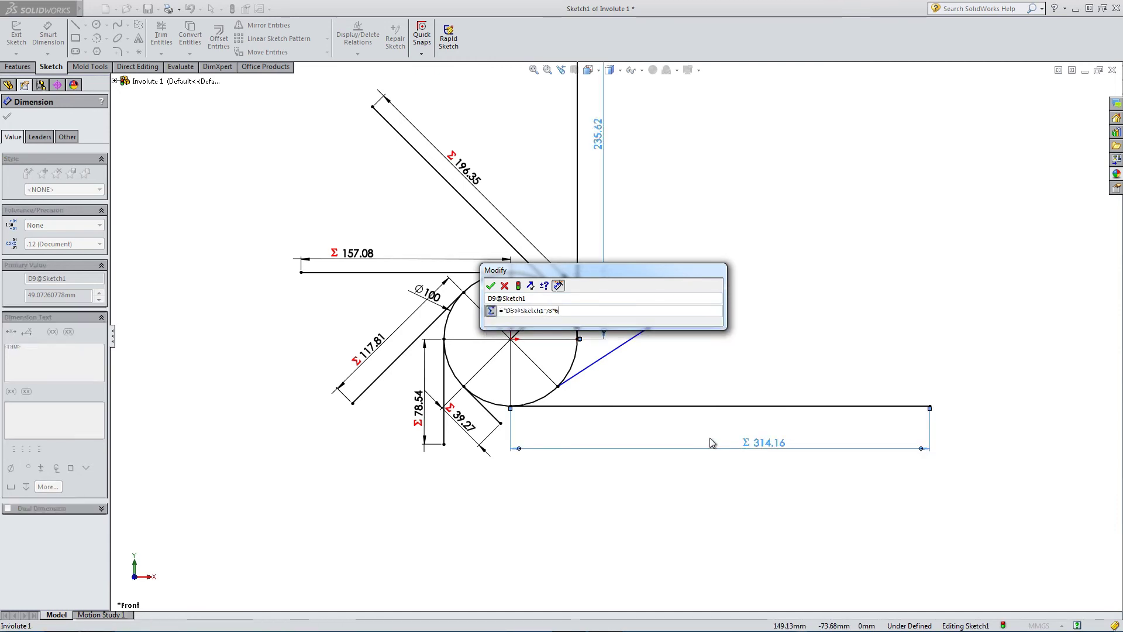
key("Return")
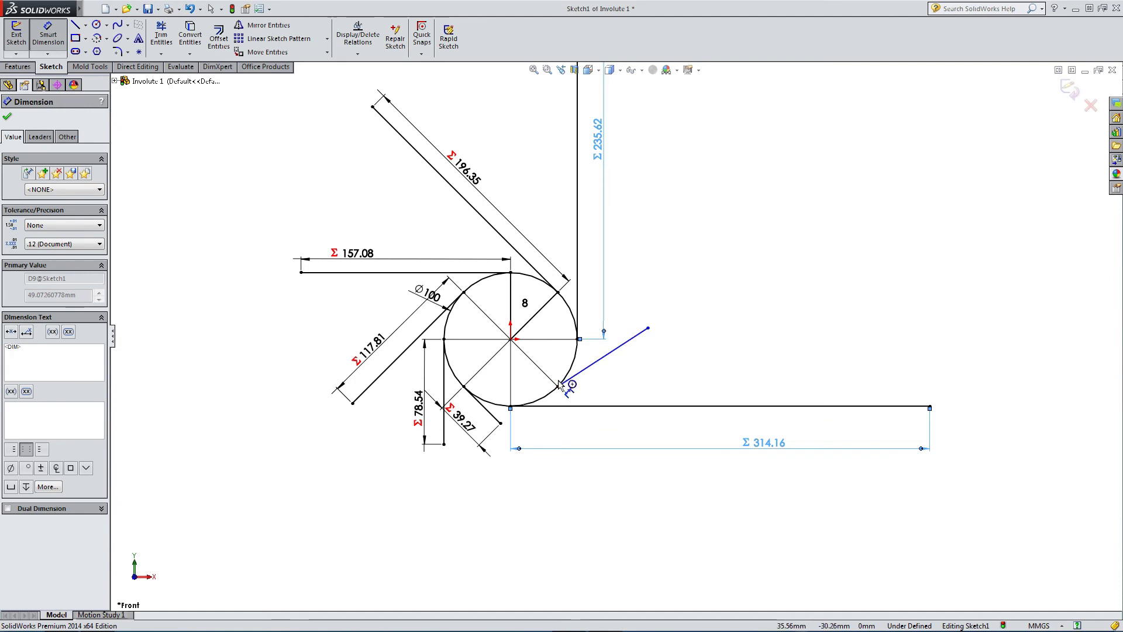
key("Escape")
scroll(595, 389, "down", 2)
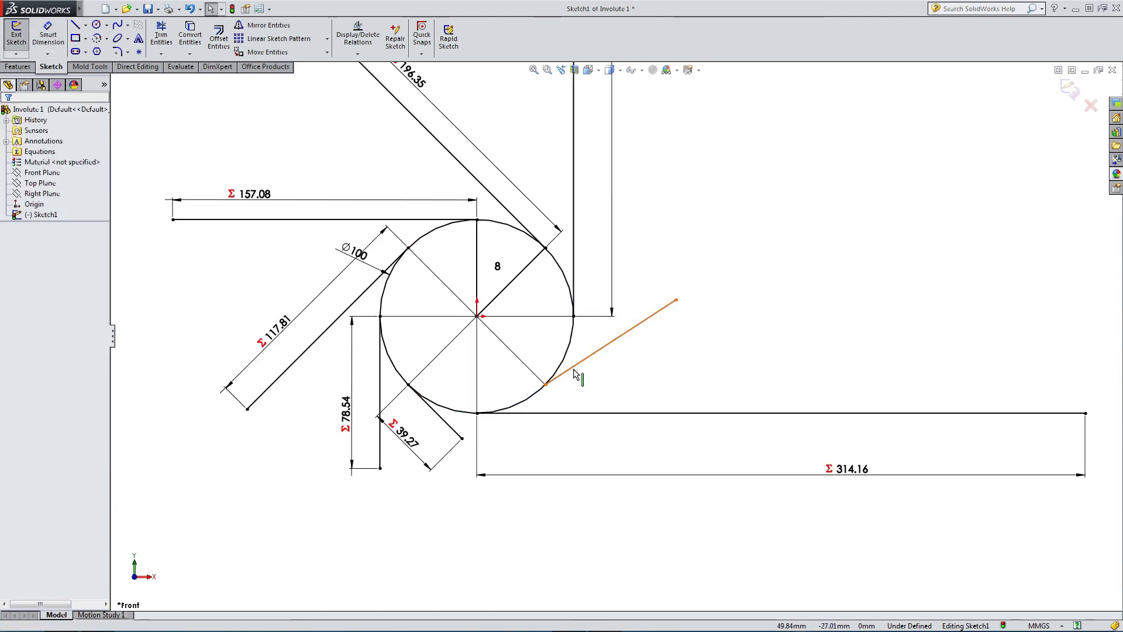
Make the lower-right diagonal line tangent to the circle
left_click(576, 367)
left_click(556, 372, "ctrl")
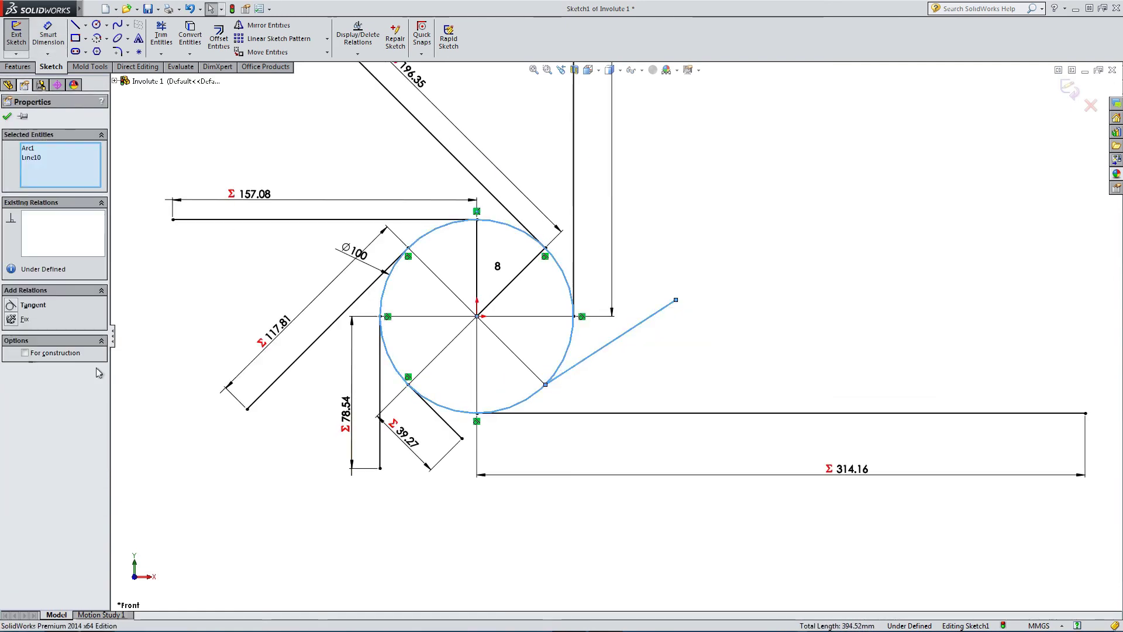
left_click(33, 305)
left_click(653, 347)
Dimension the diagonal line with ='D3@Sketch1'/8*7, giving 274.89
left_click(48, 35)
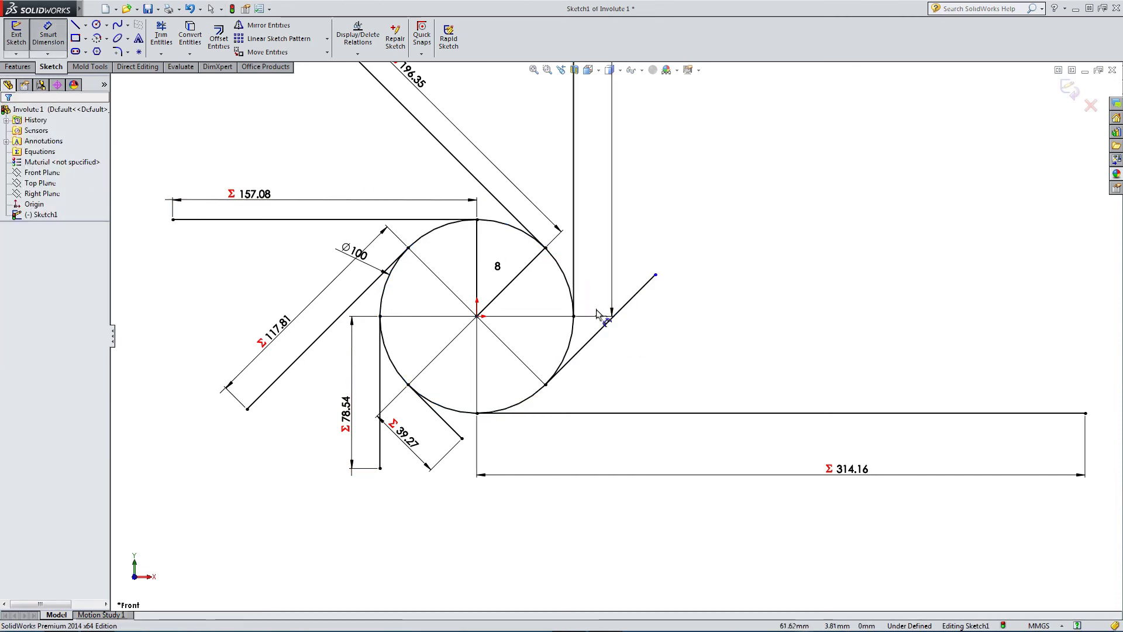
left_click(602, 335)
left_click(656, 368)
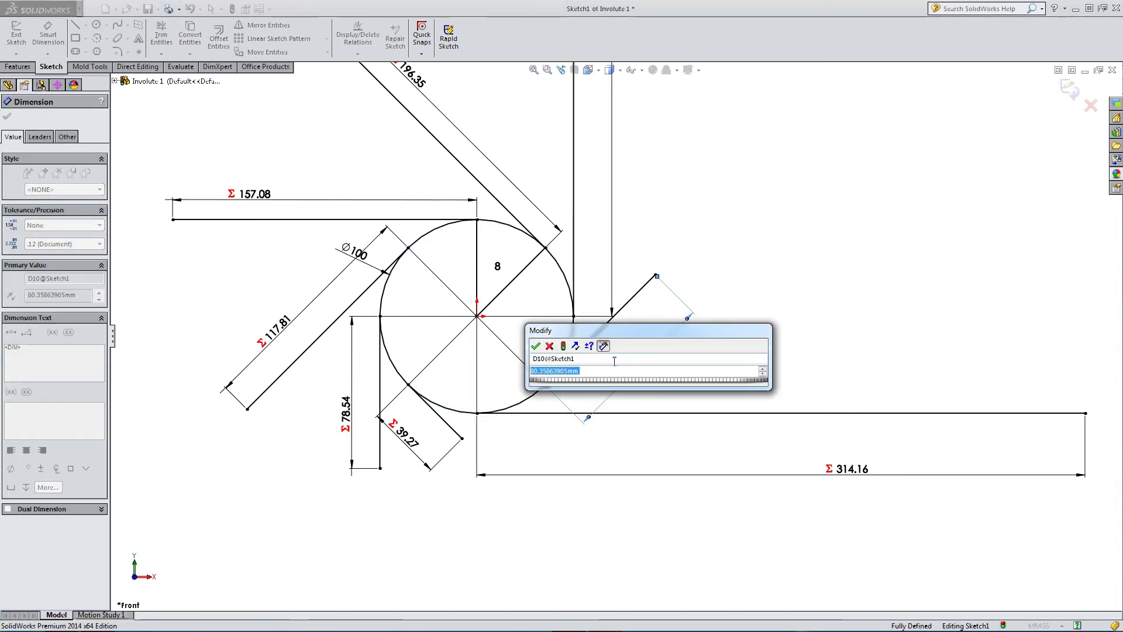
type("=")
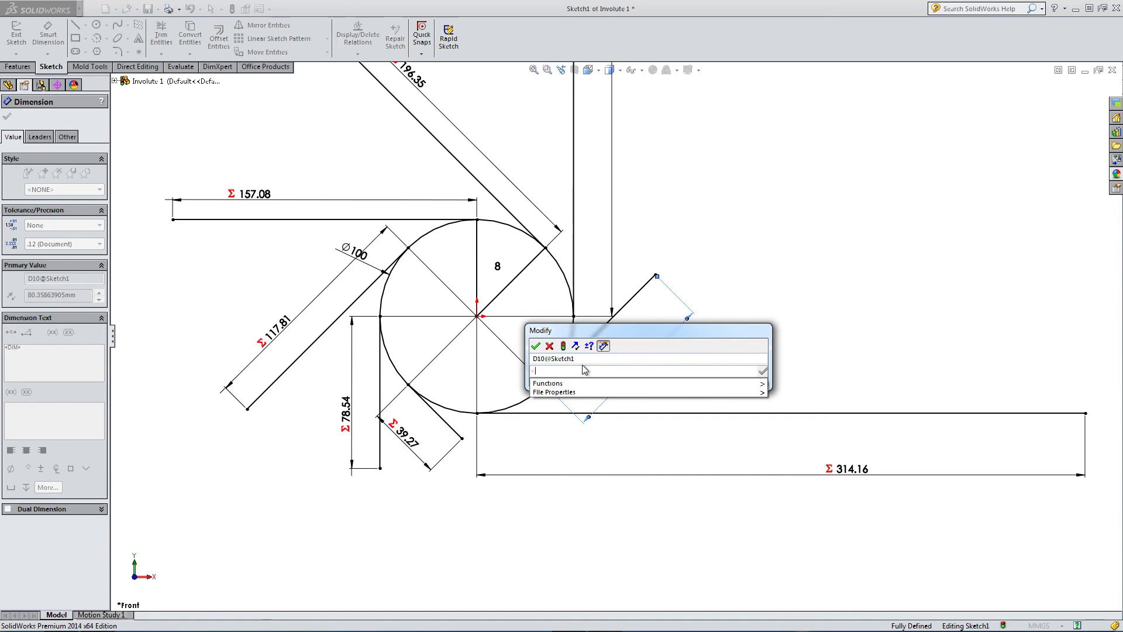
left_click(824, 475)
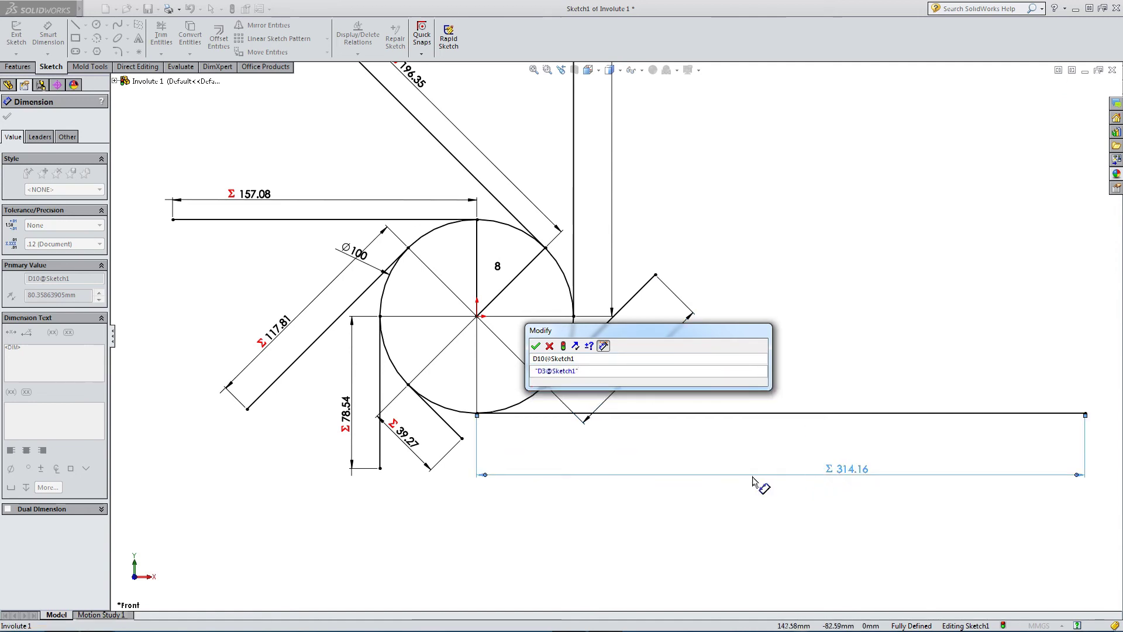
type("/8")
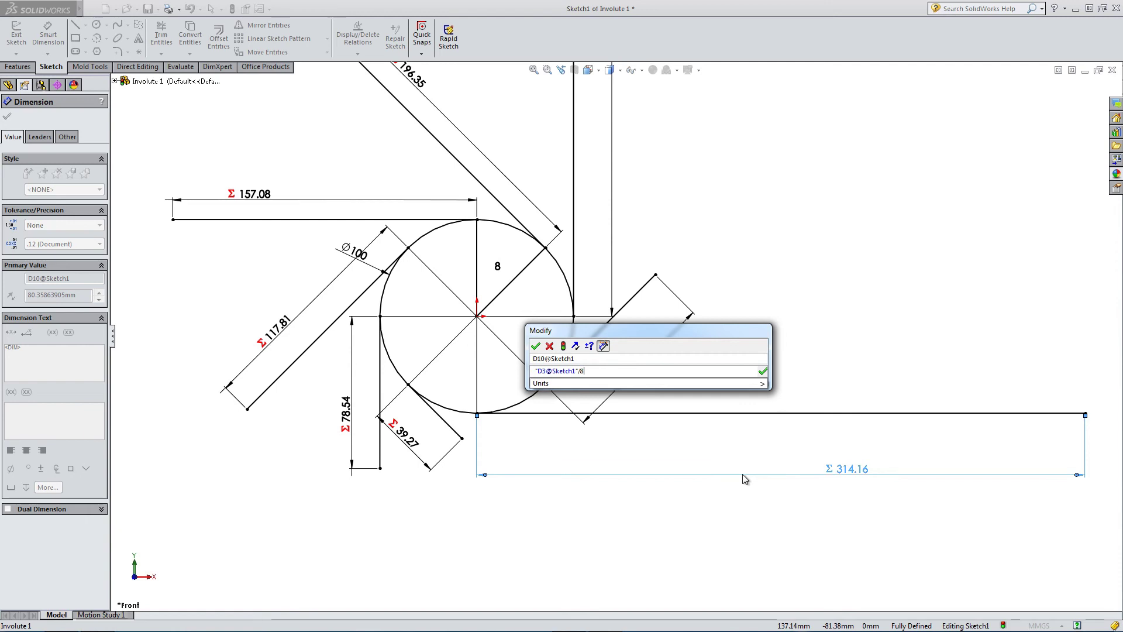
type("*7")
key("Return")
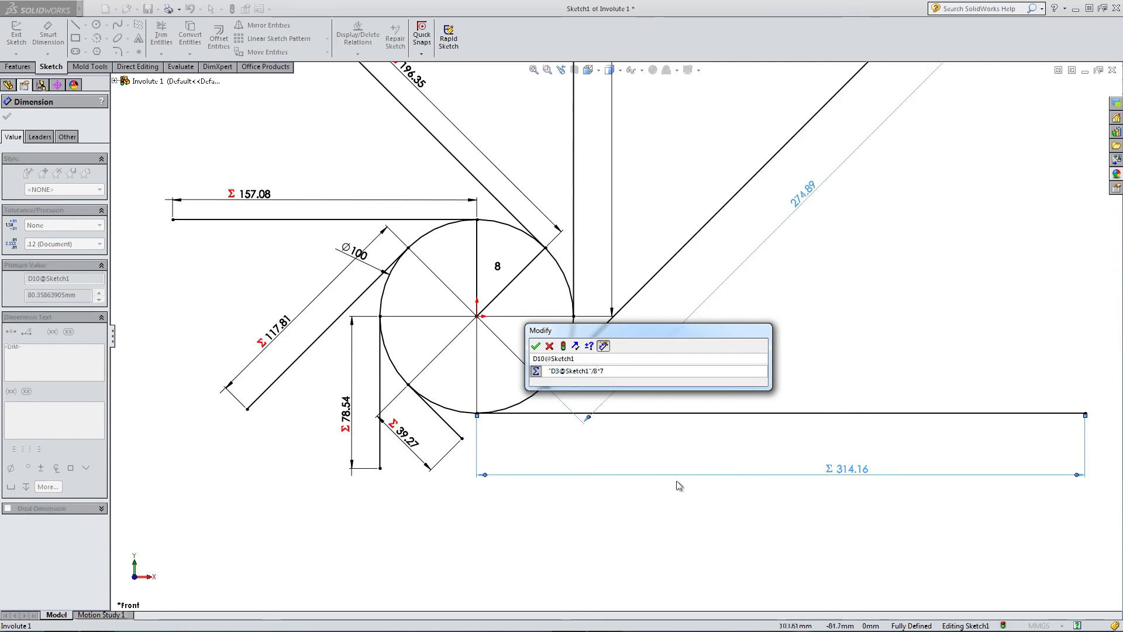
key("Return")
key("Escape")
Convert the circle, radial lines and tangent lines to construction geometry
key("f")
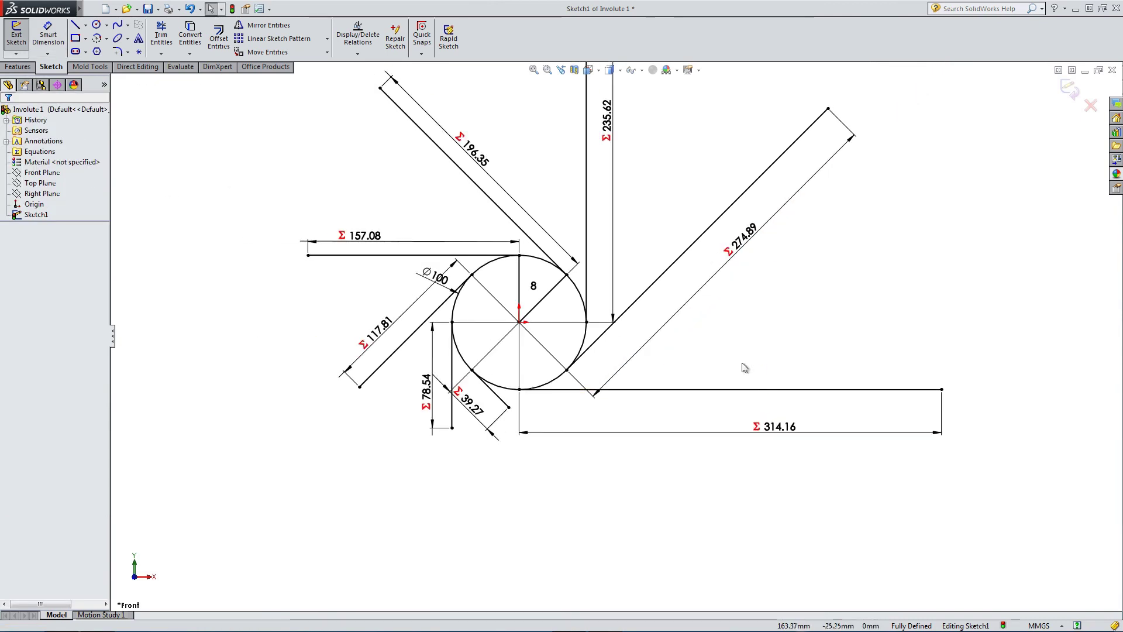
scroll(639, 260, "up", 3)
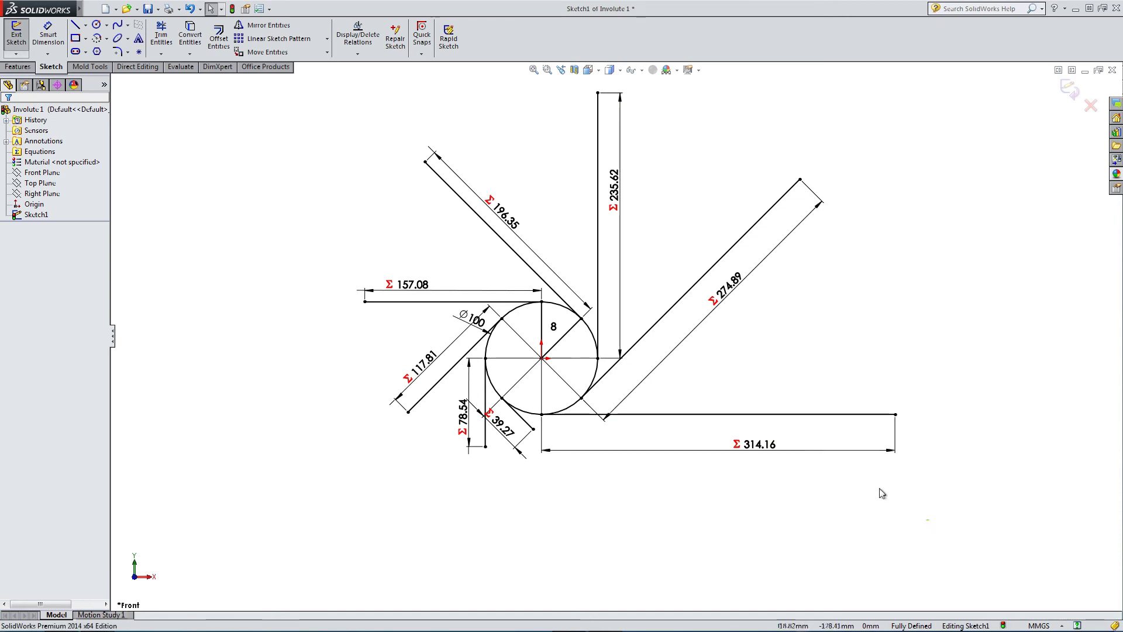
mouse_move(881, 497)
left_mouse_down()
mouse_move(255, 103)
mouse_move(257, 88)
left_mouse_up()
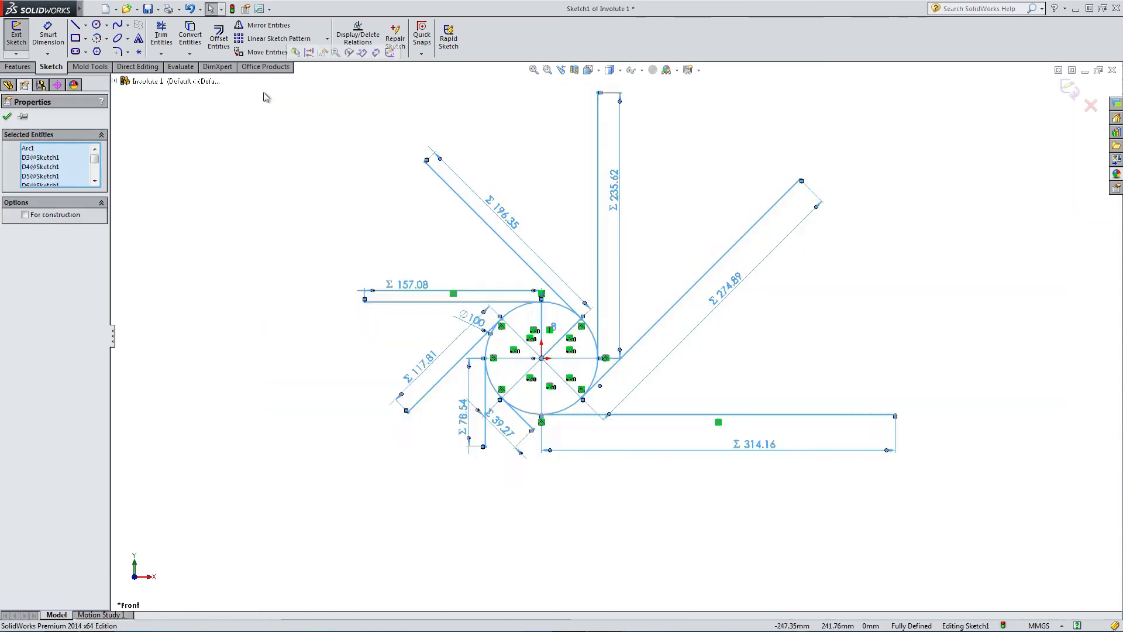
left_click(25, 215)
left_click(296, 268)
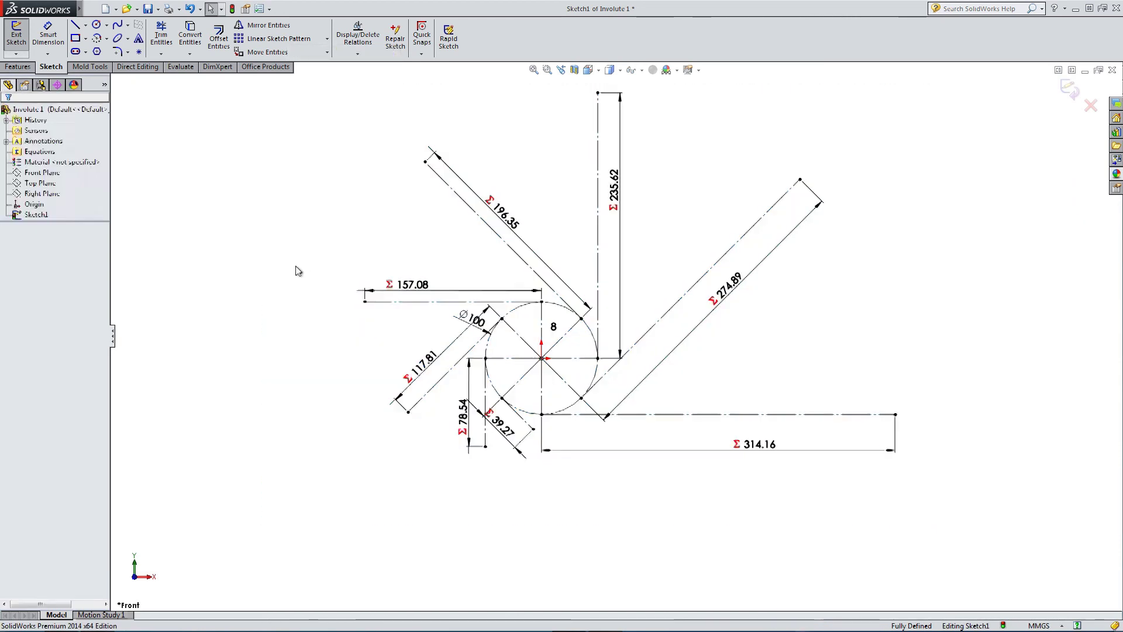
Draw a spline from the 314.16 line's end through each tangent line's end to the circle's bottom
left_click(118, 26)
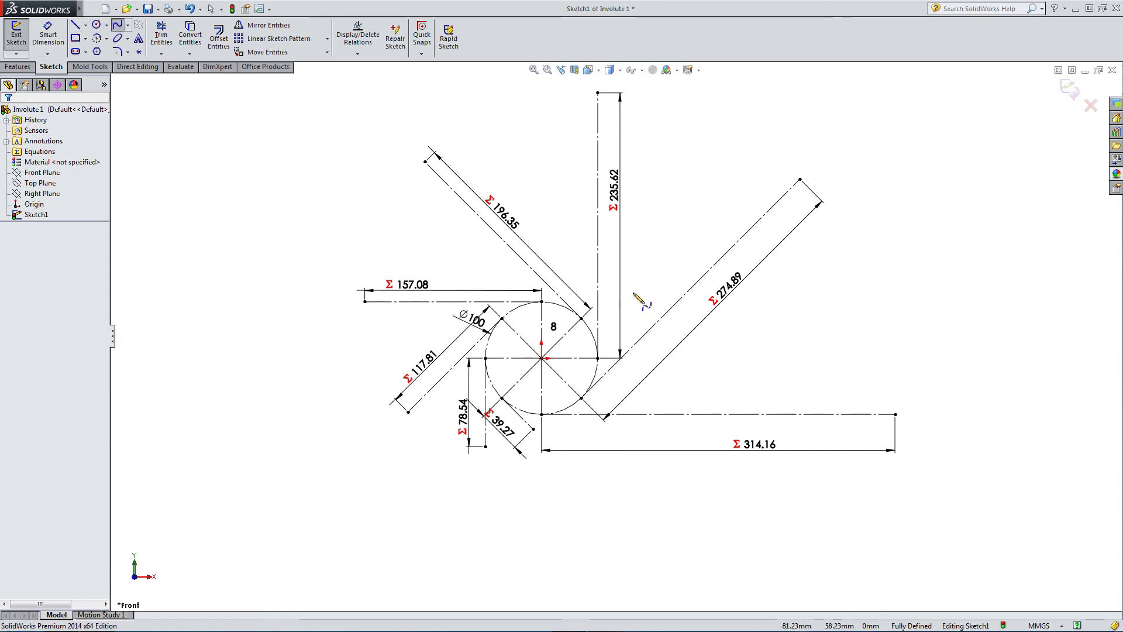
left_click(895, 414)
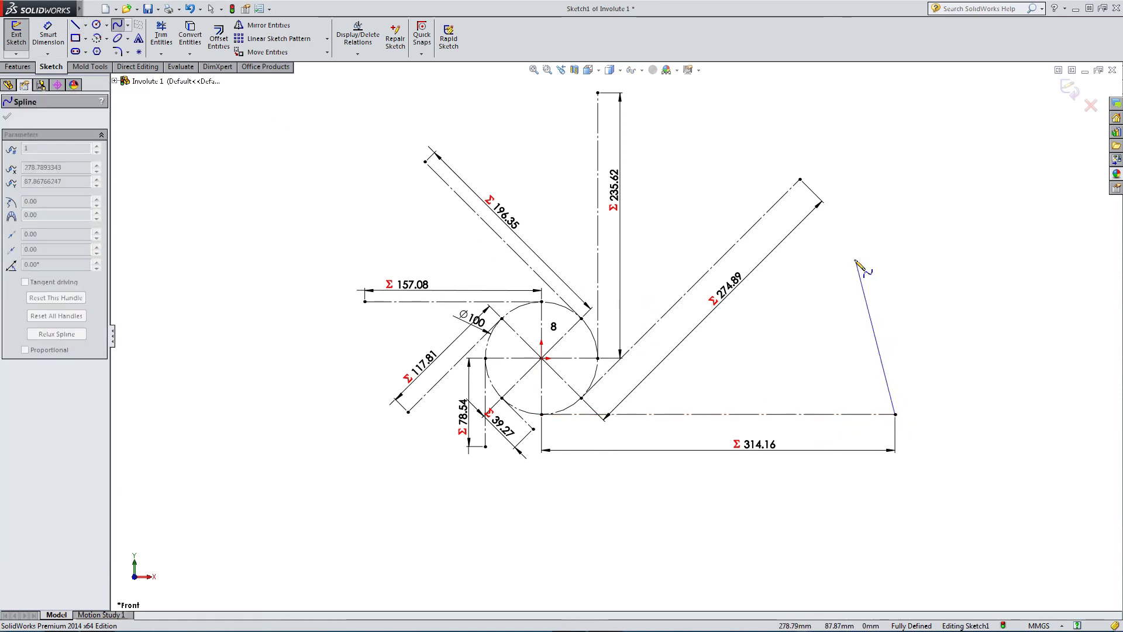
left_click(799, 179)
left_click(597, 93)
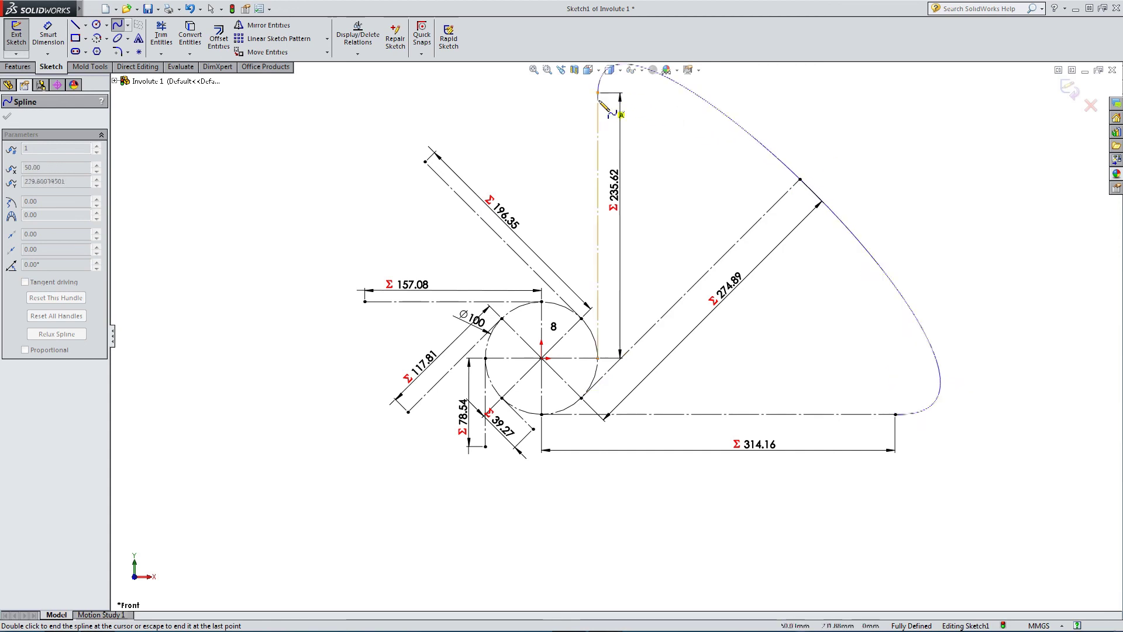
left_click(425, 162)
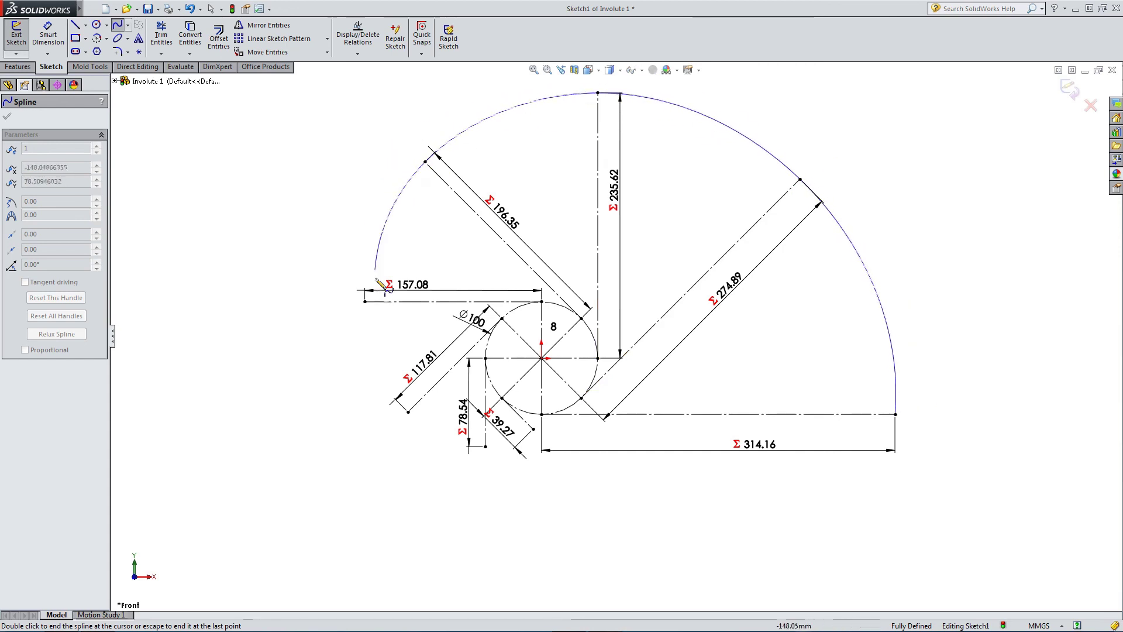
left_click(365, 301)
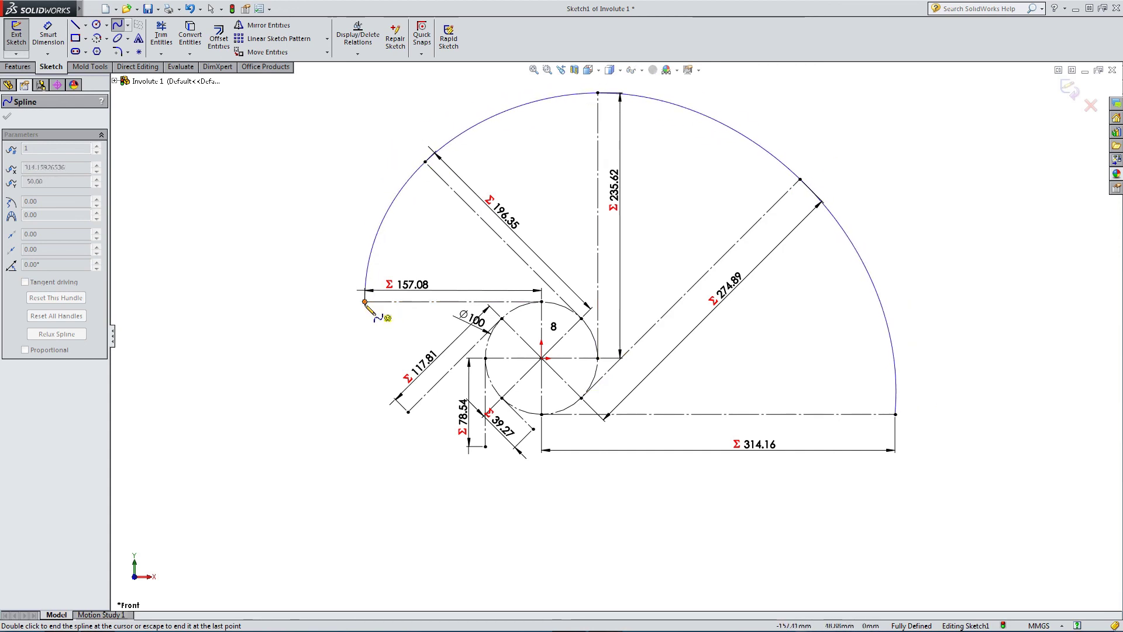
left_click(408, 412)
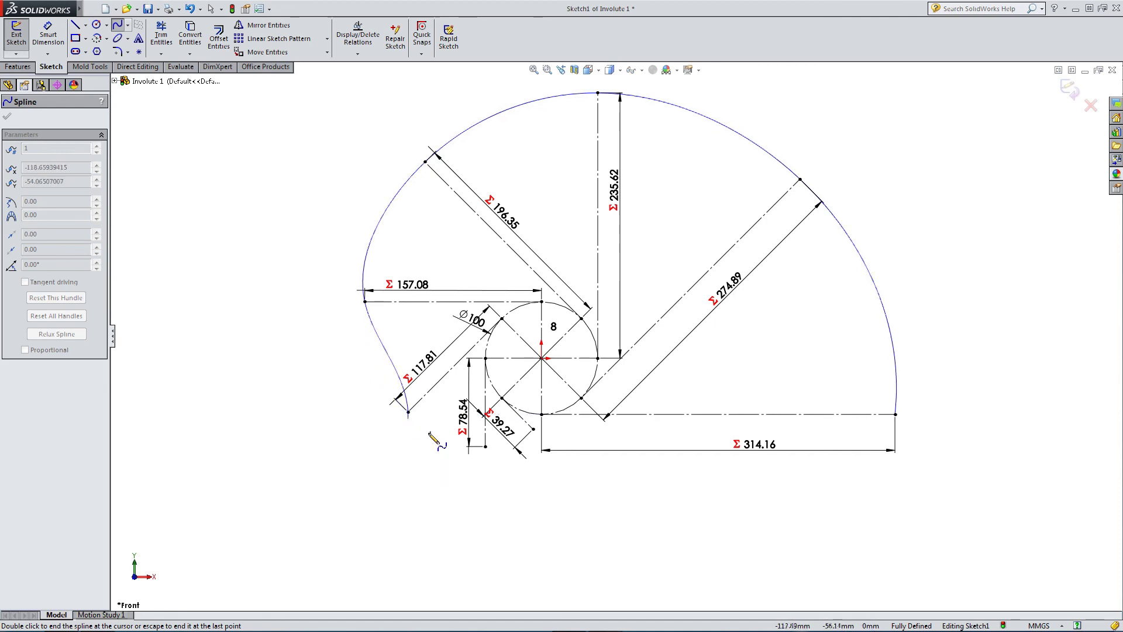
left_click(485, 447)
left_click(533, 429)
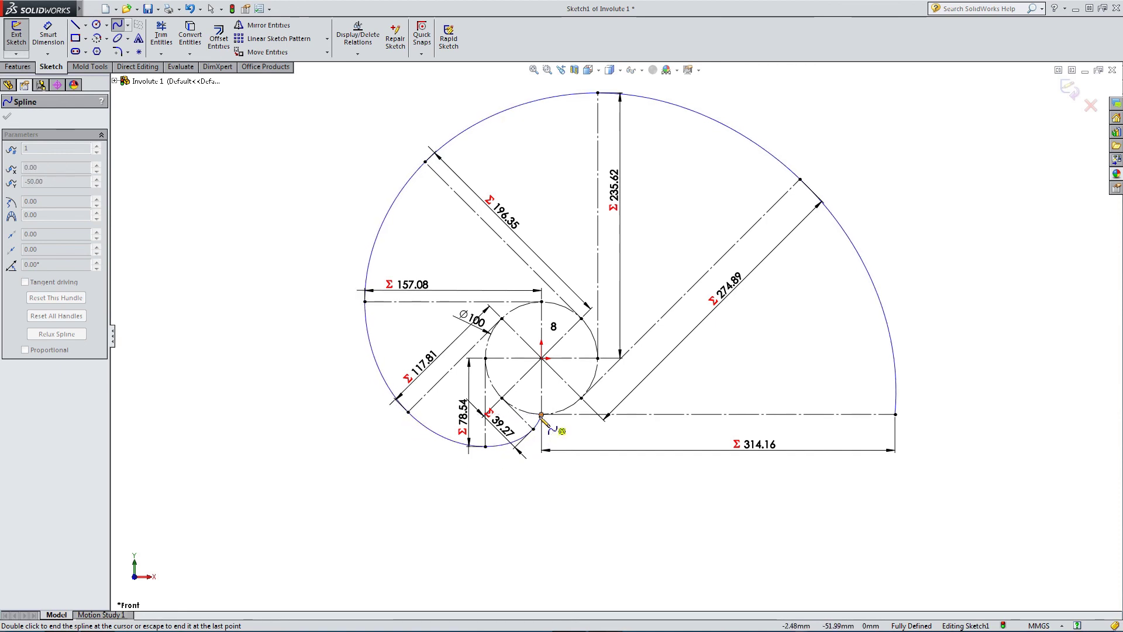
left_click(542, 413)
key("Escape")
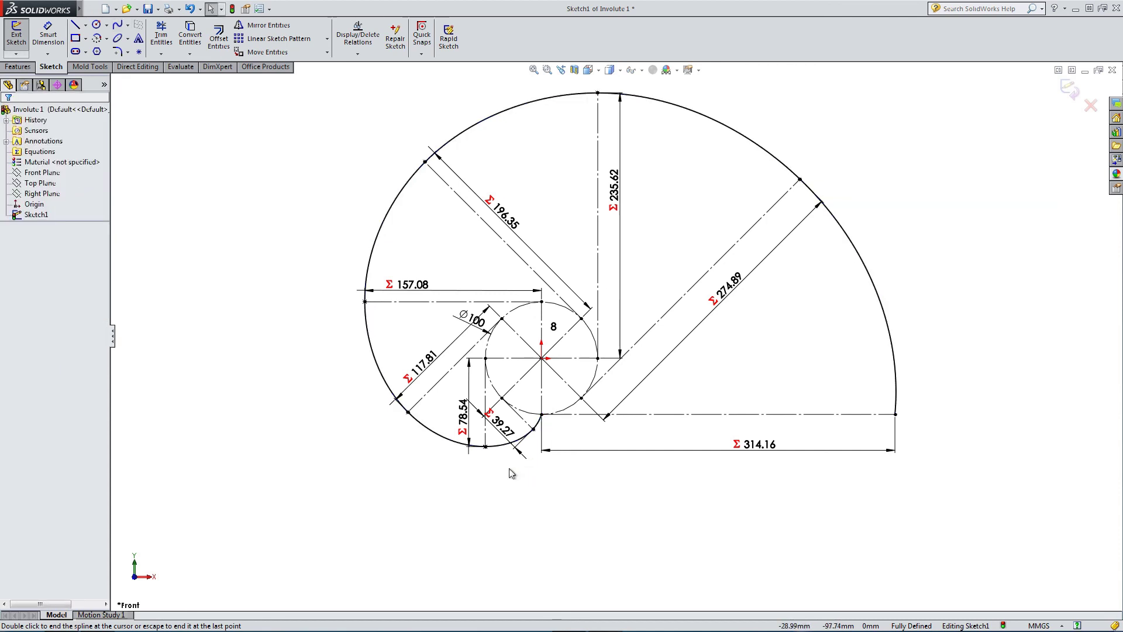
scroll(649, 318, "down", 3)
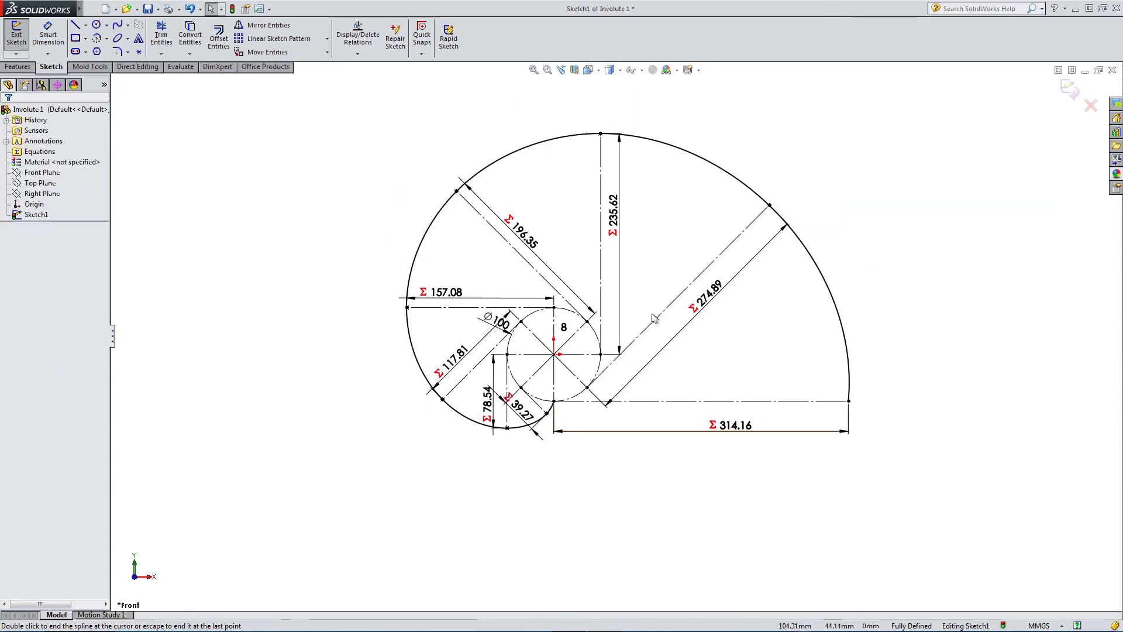